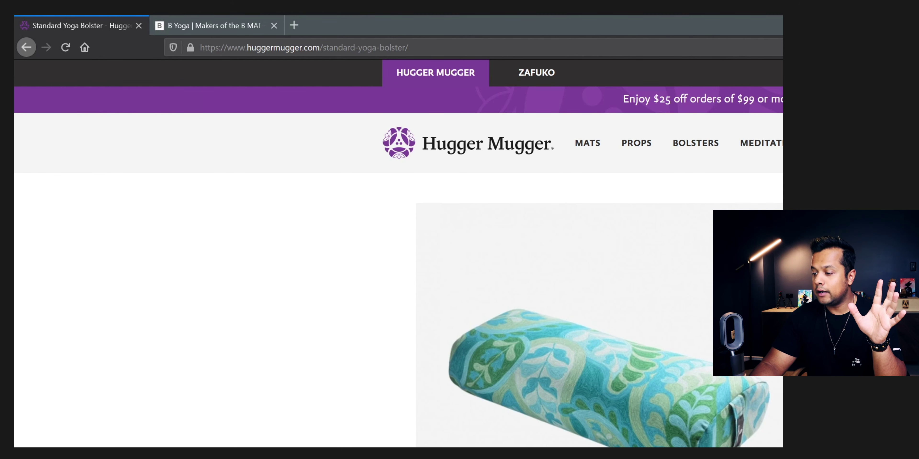
# Step: Return to the Hugger Mugger home page and inspect the promotions bar's dimensions
pyautogui.click(26, 48)
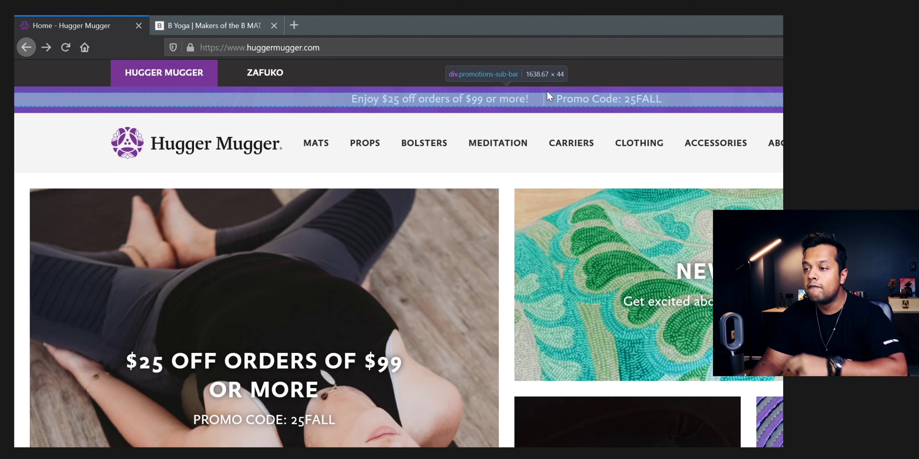
pyautogui.click(548, 88)
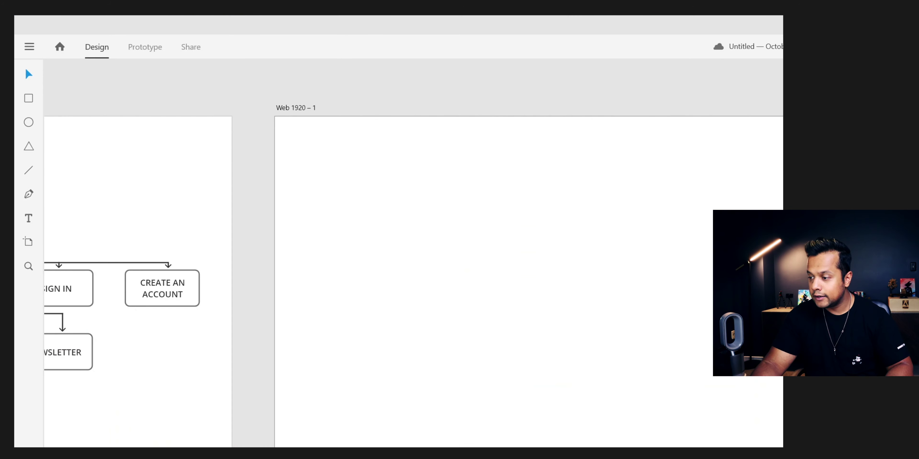
# Step: Switch to Adobe XD and draw a thin full-width rectangle near the upper edge of the Web 1920 – 1 artboard
pyautogui.hotkey('ctrl', '-')
pyautogui.moveTo(465, 156); pyautogui.dragTo(268, 121)
pyautogui.click(36, 103)
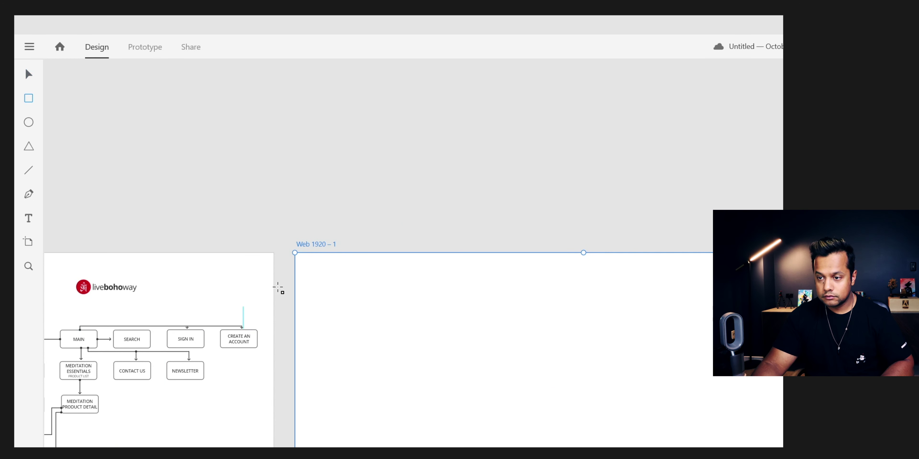
pyautogui.moveTo(294, 284); pyautogui.dragTo(782, 311)
pyautogui.press('v')
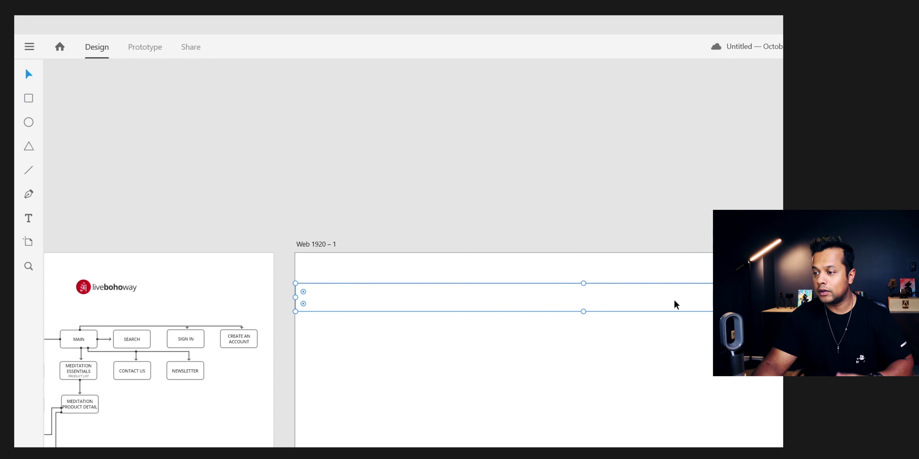
# Step: Fill the rectangle with black and set its height to 44 to match the website's promotions bar
pyautogui.hotkey('ctrl', 'z')
pyautogui.hotkey('ctrl', 'shift', 'z')
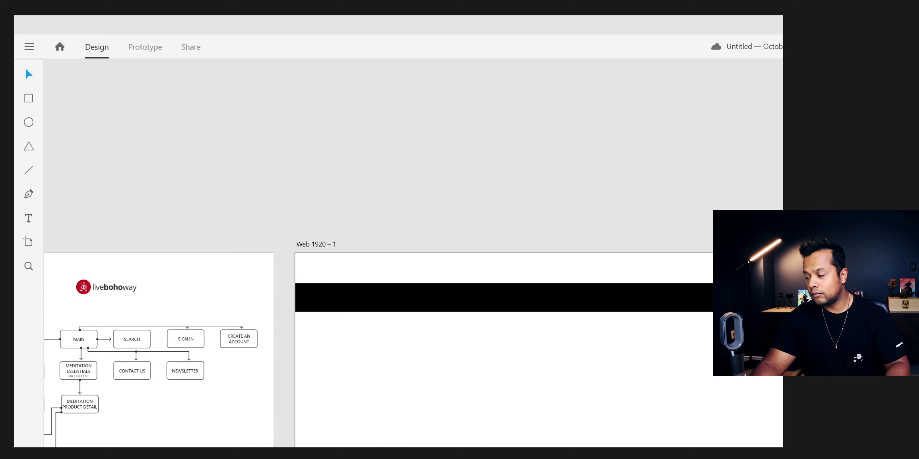
pyautogui.press('Escape')
pyautogui.click(637, 298)
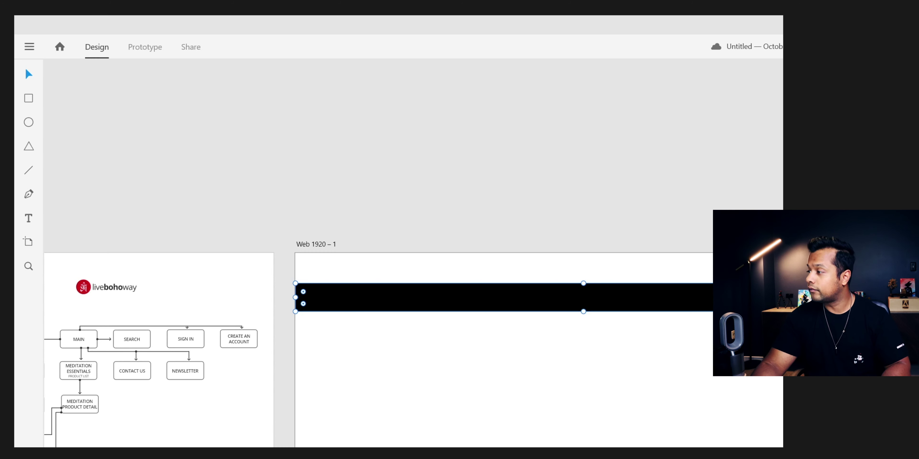
pyautogui.press('Return')
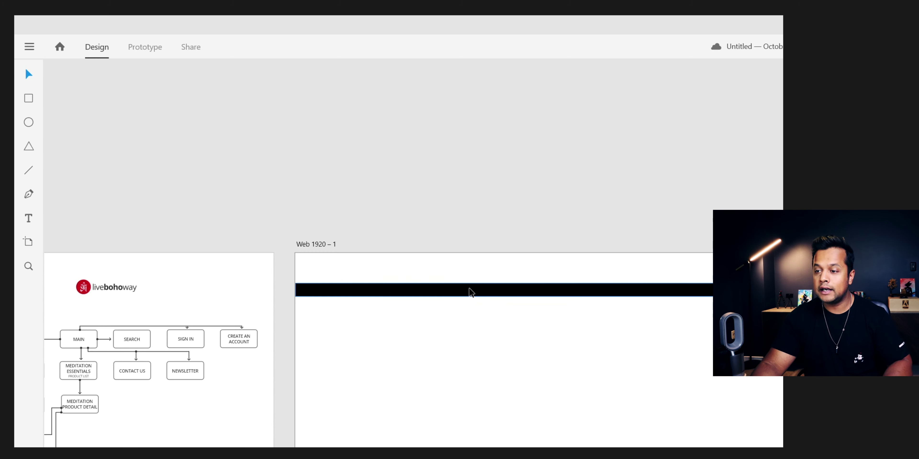
# Step: Move the black bar flush against the top edge of the Web 1920 – 1 artboard
pyautogui.hotkey('ctrl', '1')
pyautogui.scroll(4, 465, 303)
pyautogui.scroll(-1, 413, 253)
pyautogui.moveTo(731, 439); pyautogui.dragTo(740, 381)
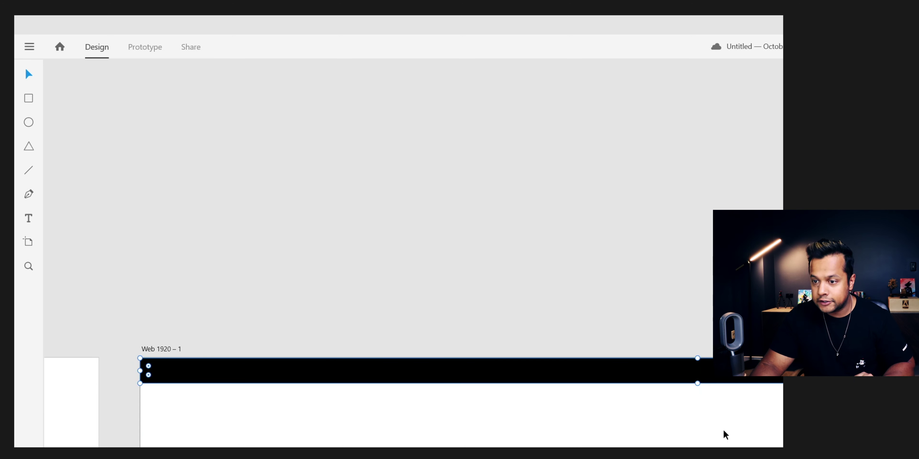
pyautogui.scroll(-3, 703, 322)
pyautogui.hscroll(-3, 704, 322)
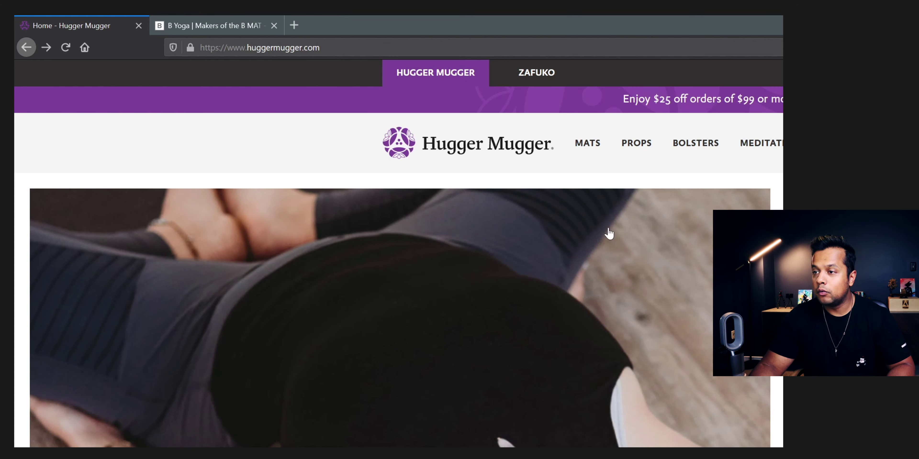
# Step: Switch to the browser and compare the header areas of the B Yoga and Hugger Mugger home pages
pyautogui.click(243, 21)
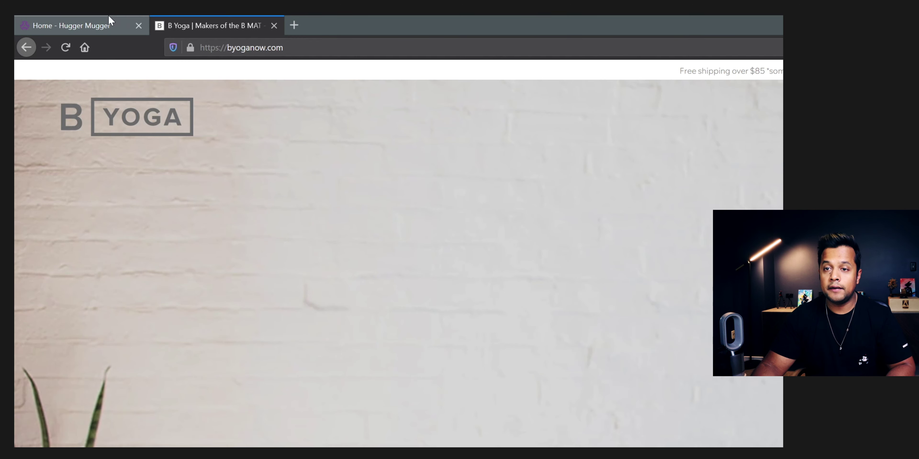
pyautogui.click(111, 22)
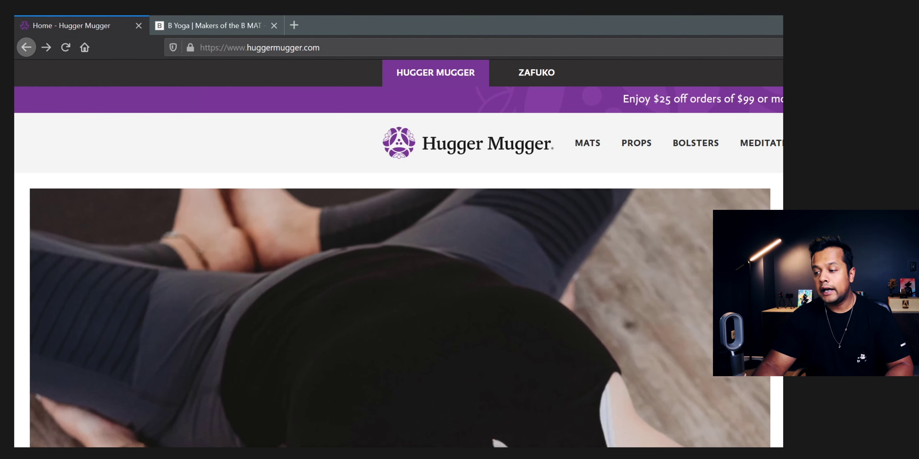
pyautogui.scroll(-4, 531, 300)
pyautogui.scroll(4, 531, 299)
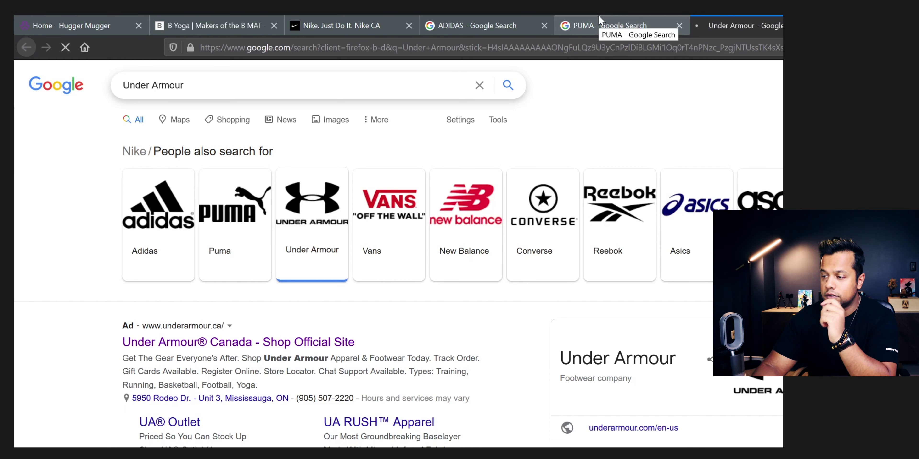
# Step: Open the official Puma and Adidas sites from their search results and bring up the Nike and Adidas pages
pyautogui.click(599, 20)
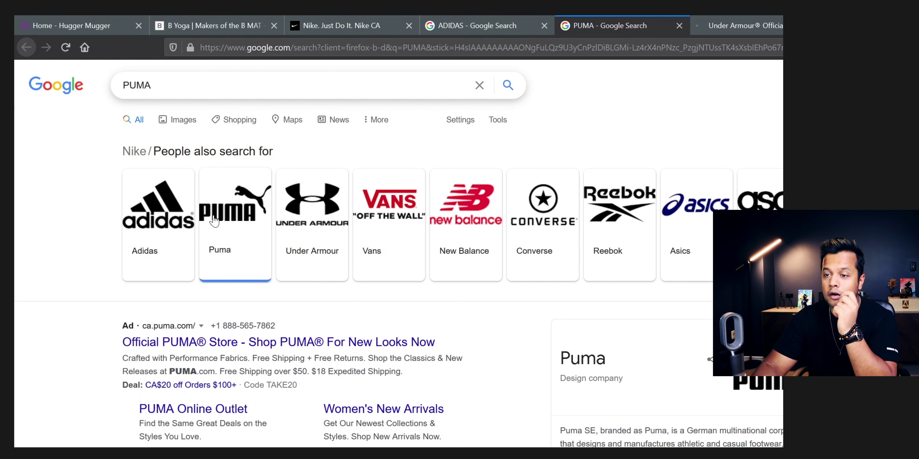
pyautogui.click(466, 19)
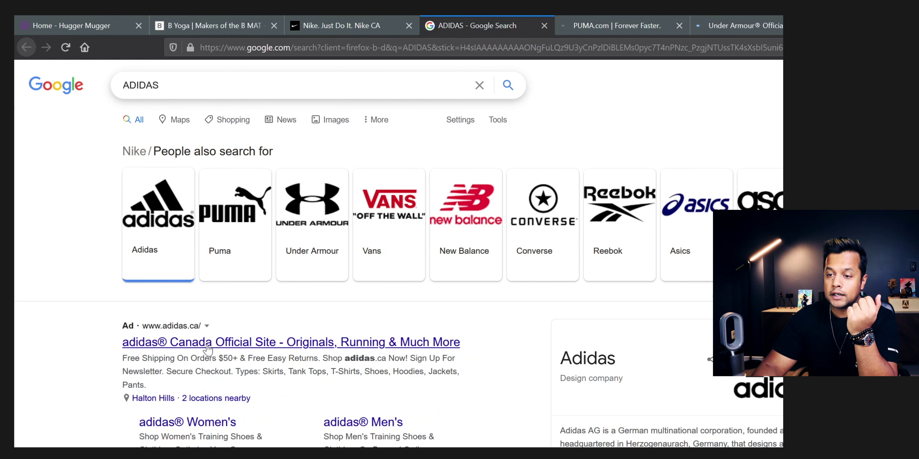
pyautogui.click(300, 22)
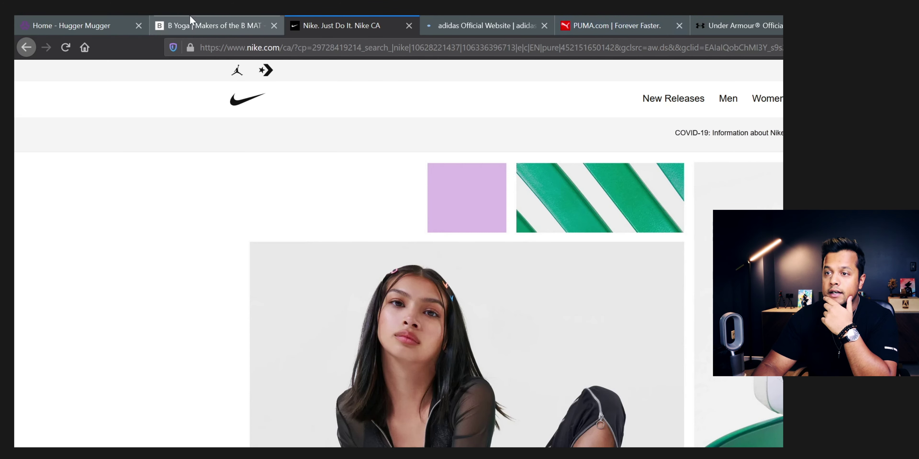
pyautogui.click(471, 21)
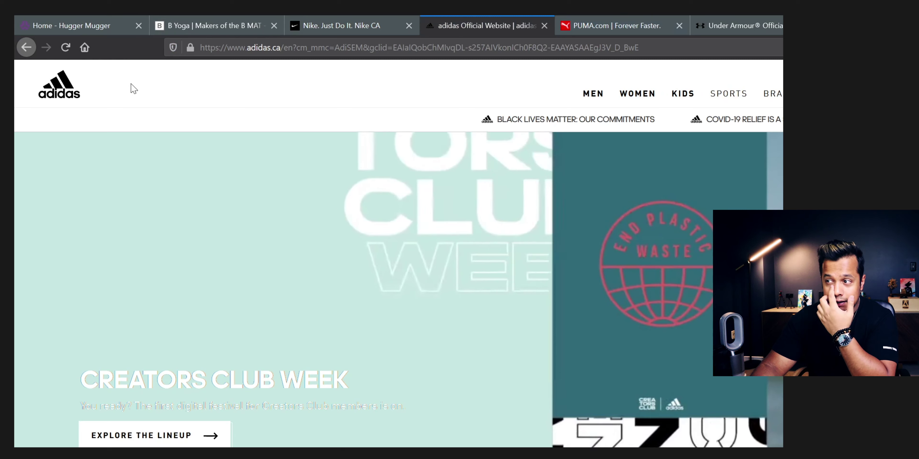
# Step: Load the main home pages of Adidas, Nike and Puma through their logos, dismissing the fingerprinter notice
pyautogui.click(62, 91)
pyautogui.click(336, 21)
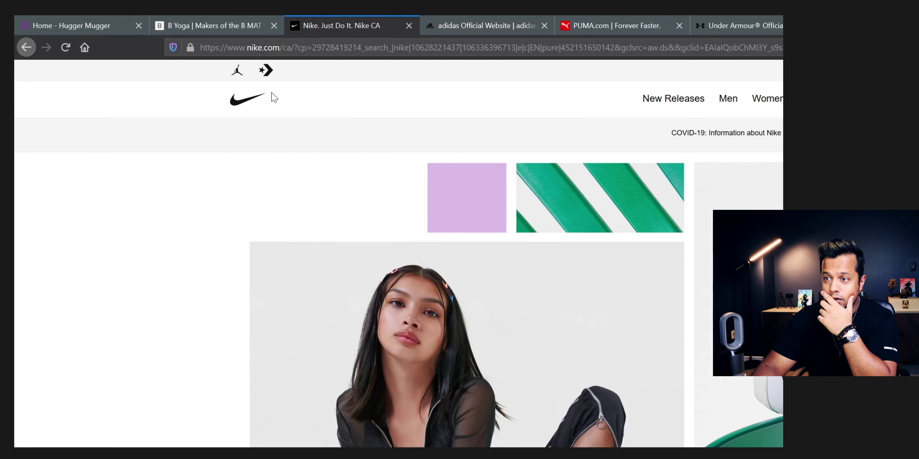
pyautogui.click(233, 99)
pyautogui.click(598, 21)
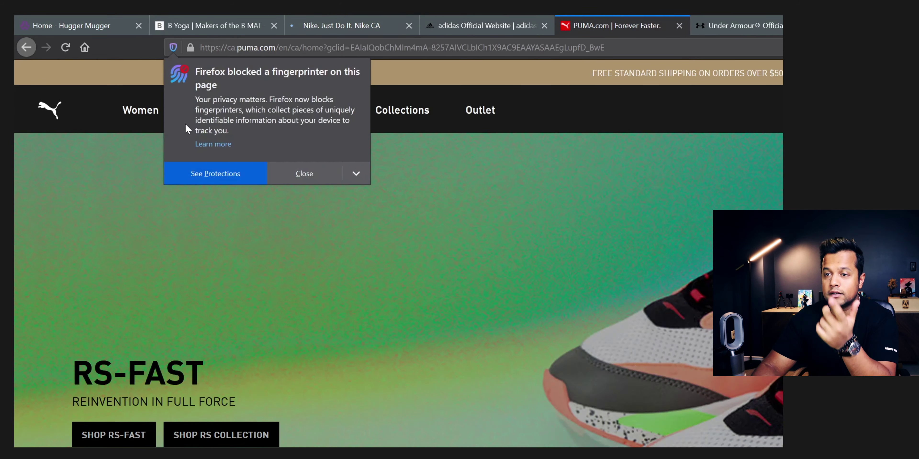
pyautogui.click(296, 172)
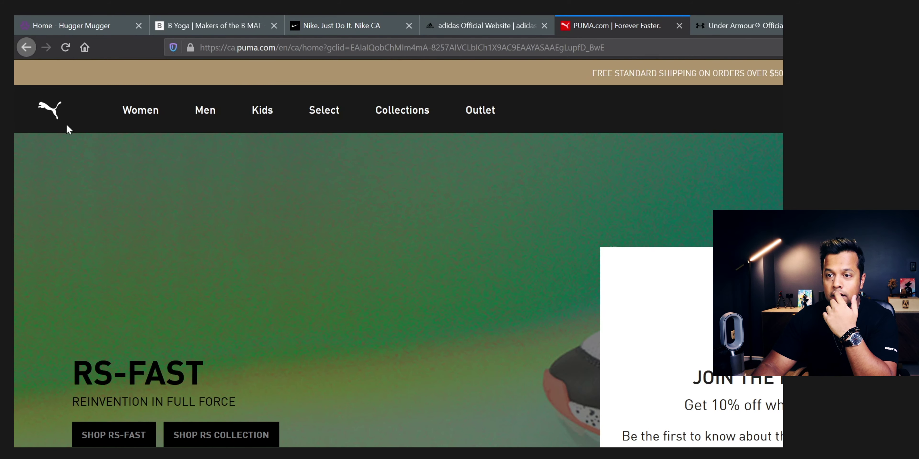
pyautogui.click(49, 111)
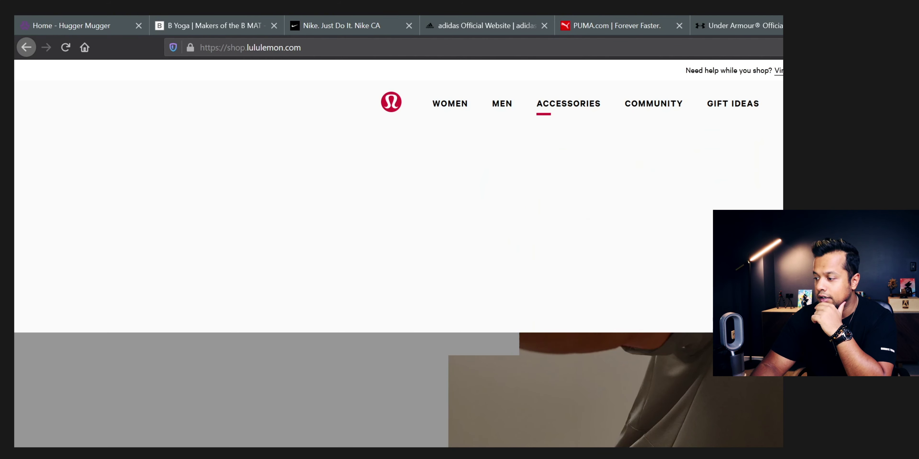
# Step: Look through the lululemon home page to see how its header behaves over the content
pyautogui.scroll(-10, 463, 249)
pyautogui.scroll(3, 464, 250)
pyautogui.scroll(7, 463, 250)
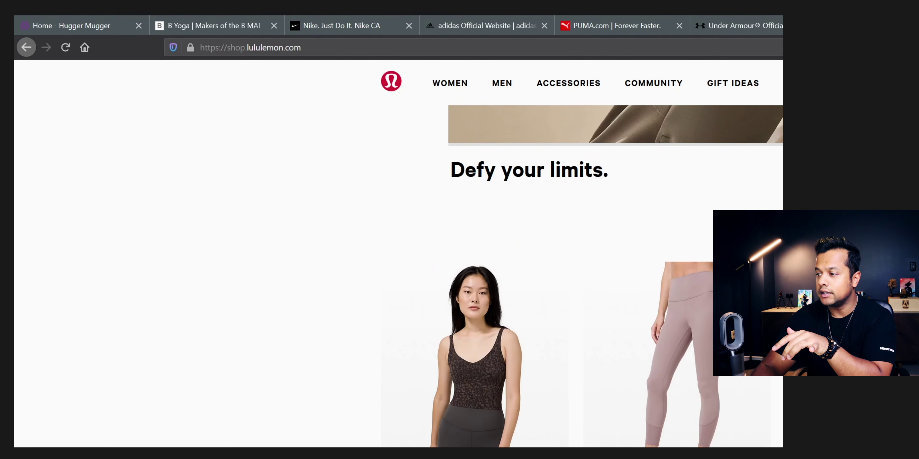
# Step: Examine the Under Armour header and the Women and Men dropdown menus on the Puma home page
pyautogui.click(739, 22)
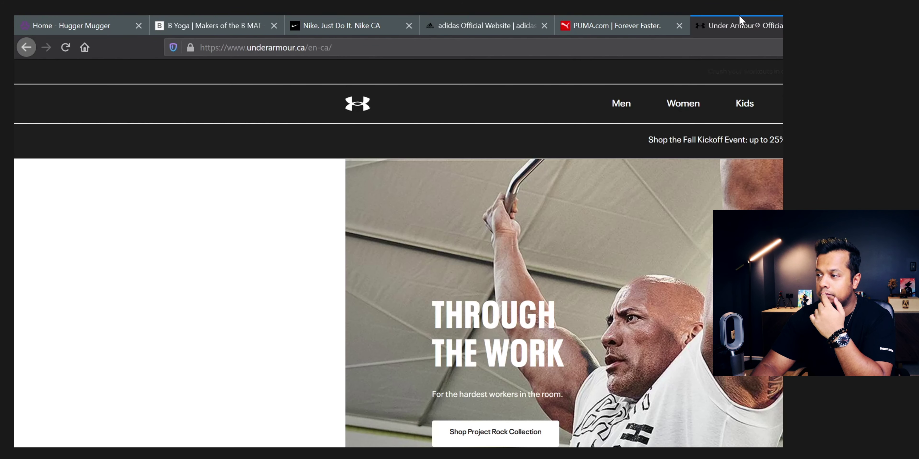
pyautogui.click(623, 26)
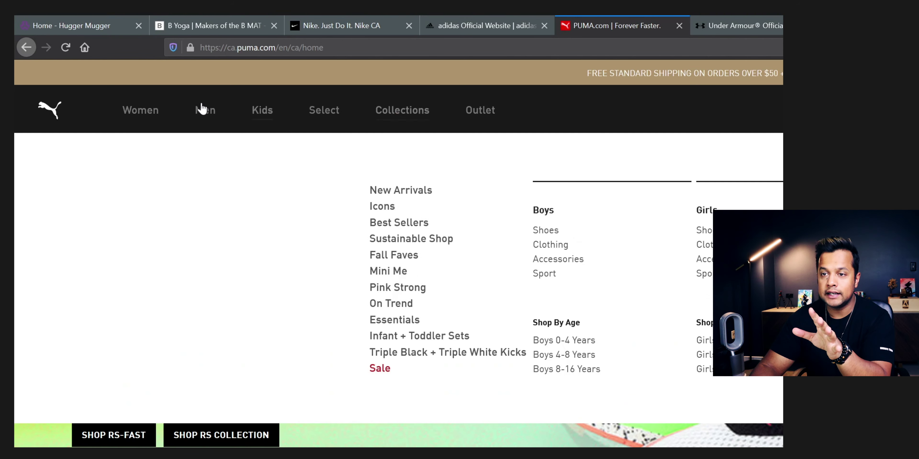
pyautogui.moveTo(142, 114)
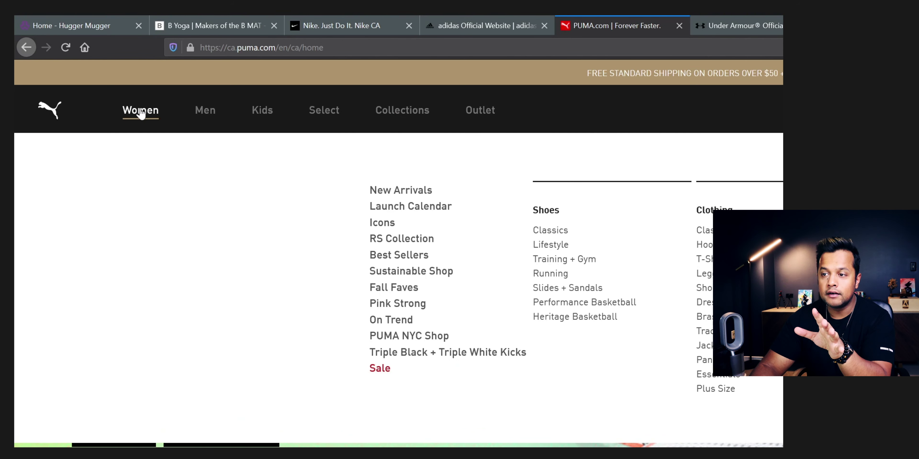
pyautogui.moveTo(205, 111)
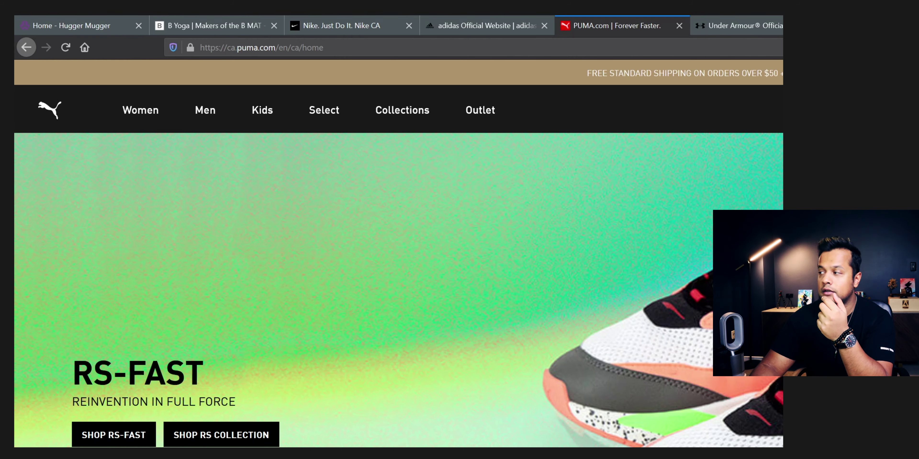
# Step: Compare the header layouts of the Adidas, Nike, B Yoga, Puma and Under Armour home pages
pyautogui.click(478, 22)
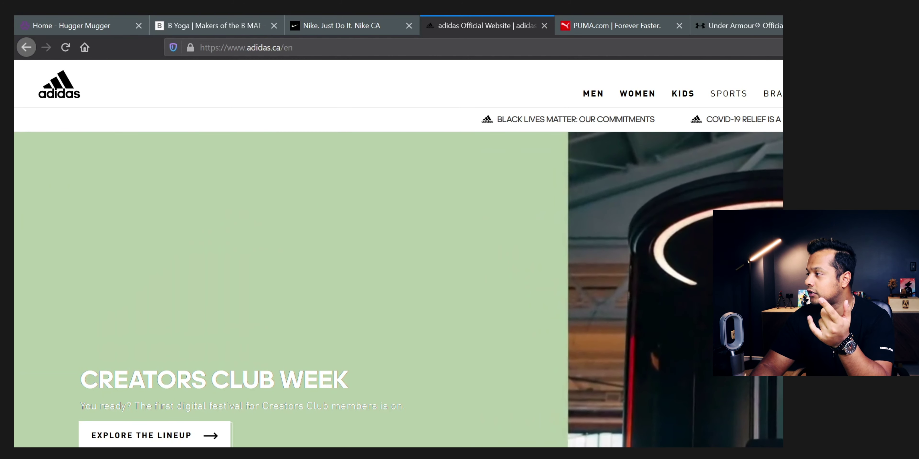
pyautogui.click(328, 22)
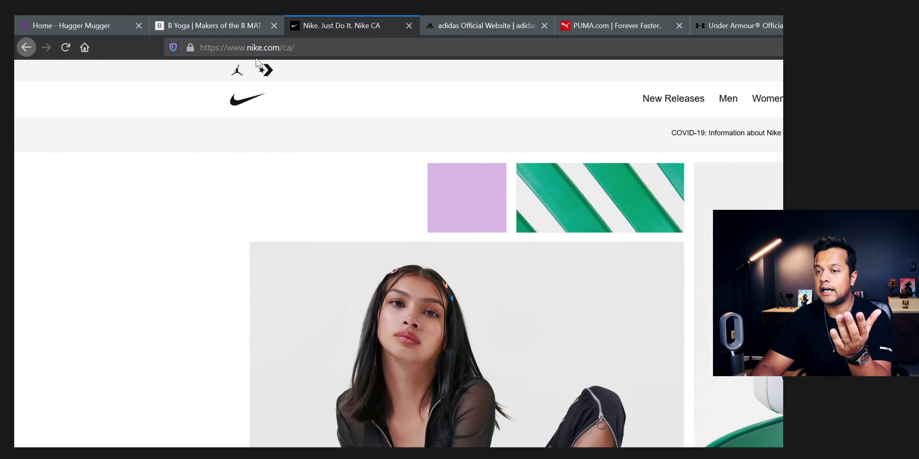
pyautogui.click(215, 22)
pyautogui.click(315, 18)
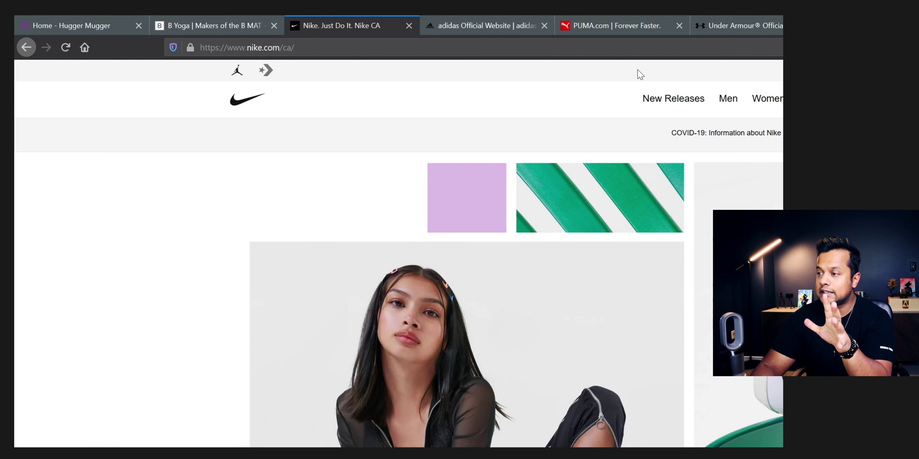
pyautogui.click(488, 22)
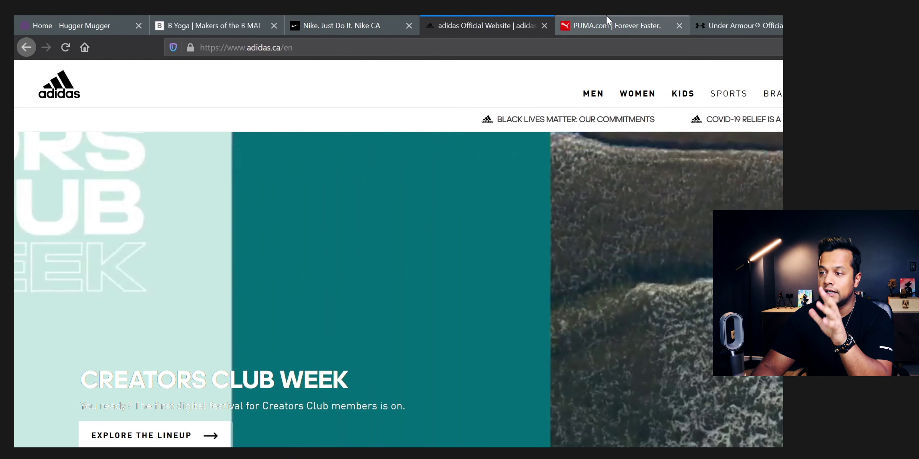
pyautogui.click(609, 21)
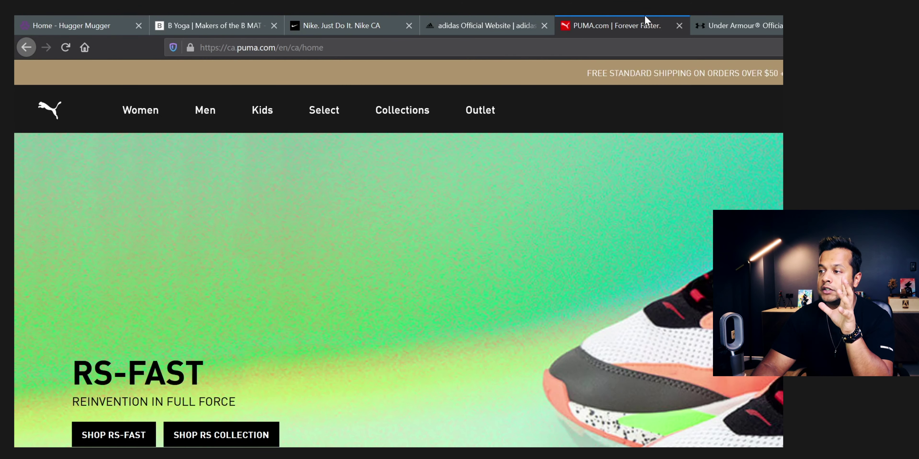
pyautogui.click(718, 20)
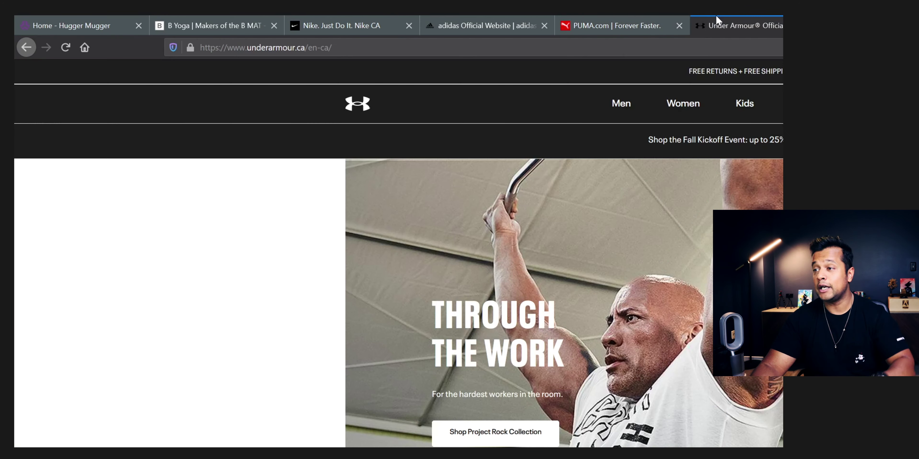
# Step: Reorder the open pages so that lululemon sits directly between B Yoga and Nike
pyautogui.hotkey('ctrl', 'Tab')
pyautogui.click(767, 18)
pyautogui.hotkey('ctrl', 'Tab')
pyautogui.moveTo(781, 20); pyautogui.dragTo(322, 20)
# Step: Review the logo placement on the B Yoga, Under Armour and Puma home pages, then leave the browser
pyautogui.click(205, 22)
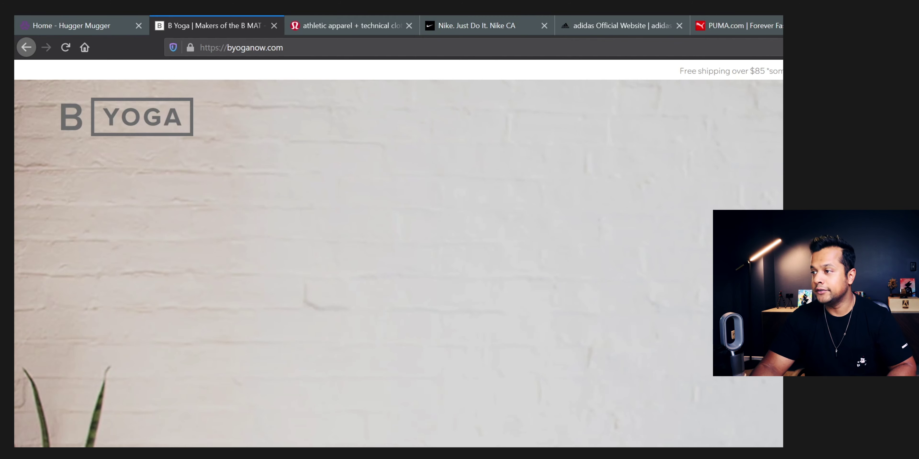
pyautogui.hotkey('ctrl', '9')
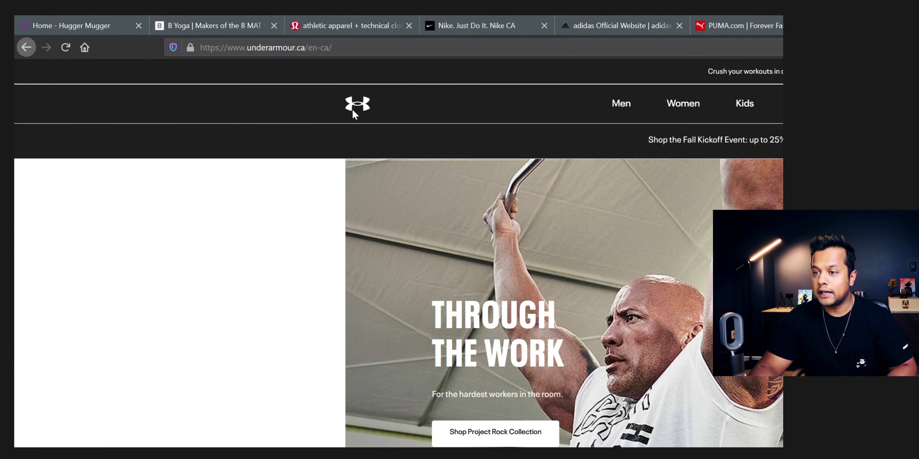
pyautogui.click(754, 20)
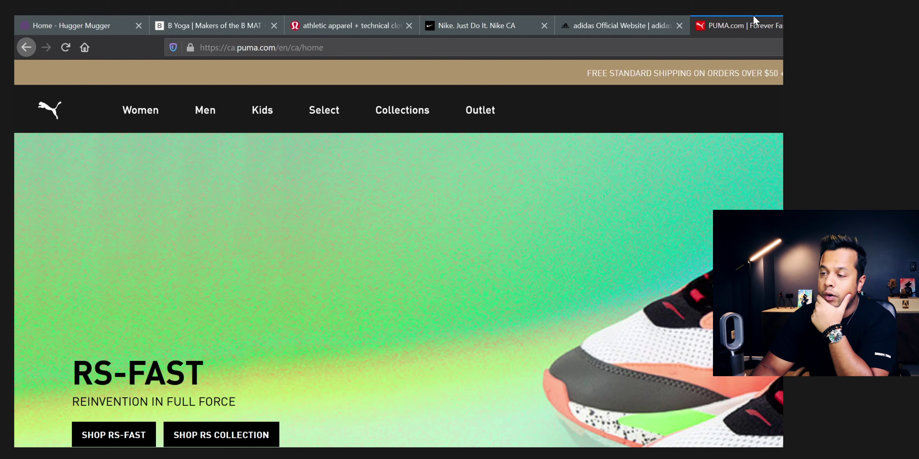
pyautogui.hotkey('alt', 'Tab')
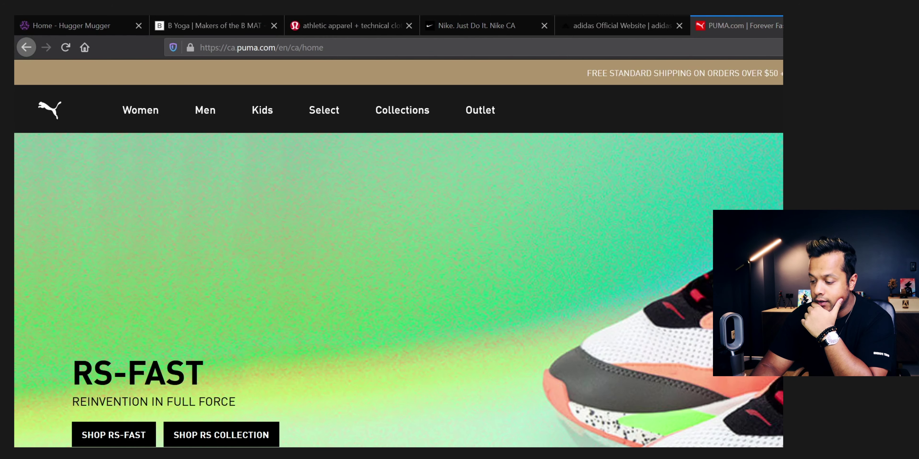
# Step: Place a second black bar directly beneath the first header bar and increase its height, using the Puma header as reference
pyautogui.moveTo(742, 325); pyautogui.dragTo(529, 290)
pyautogui.moveTo(728, 217); pyautogui.dragTo(727, 243)
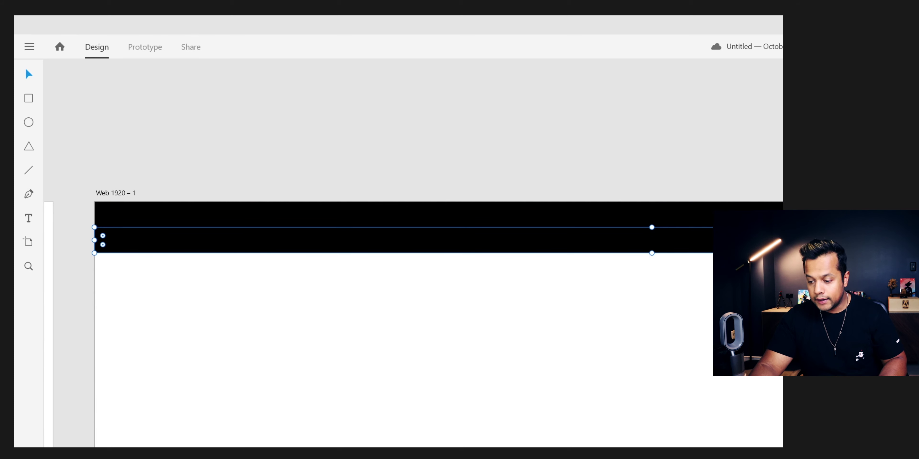
pyautogui.hotkey('alt', 'Tab')
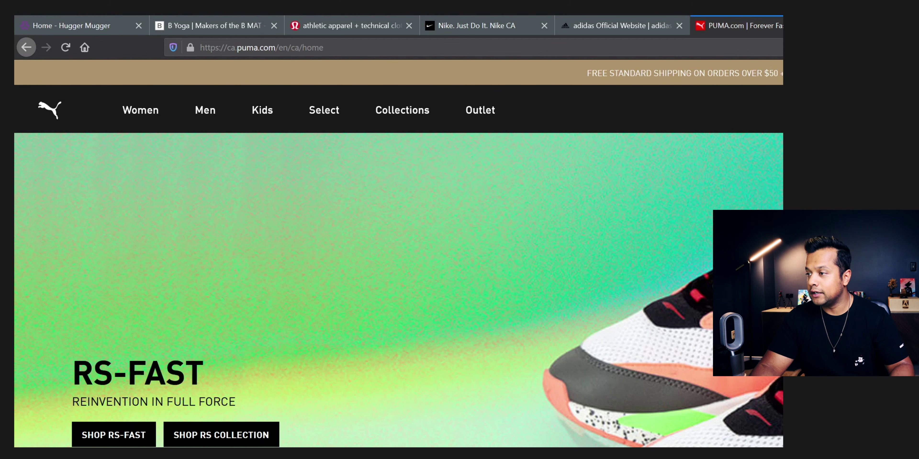
pyautogui.press('F12')
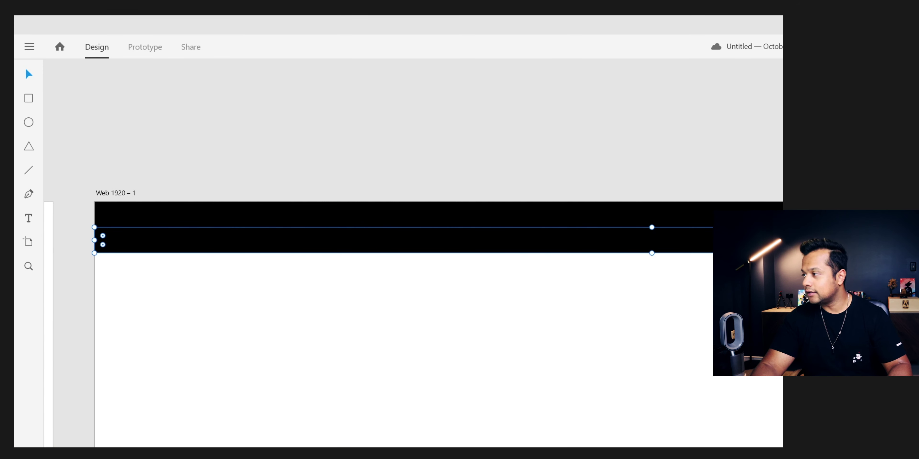
pyautogui.press('Return')
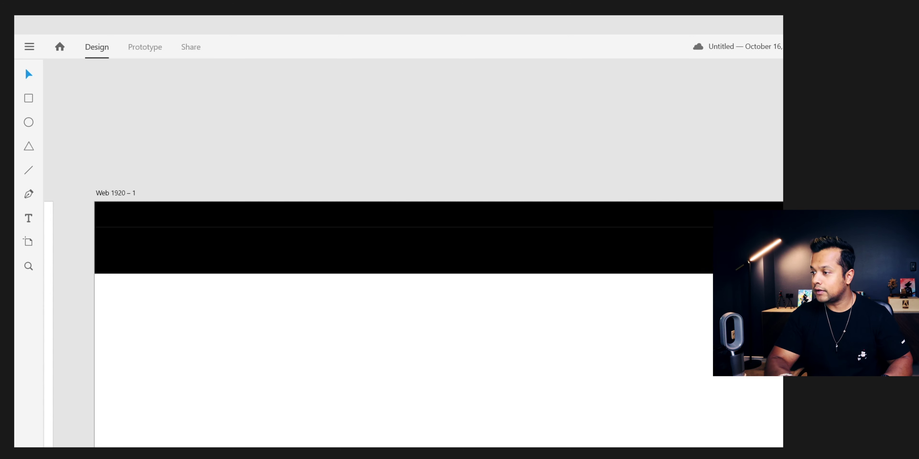
pyautogui.click(651, 250)
pyautogui.moveTo(652, 250)
pyautogui.mouseDown()
pyautogui.moveTo(651, 264)
pyautogui.moveTo(651, 250)
pyautogui.mouseUp()
pyautogui.click(652, 215)
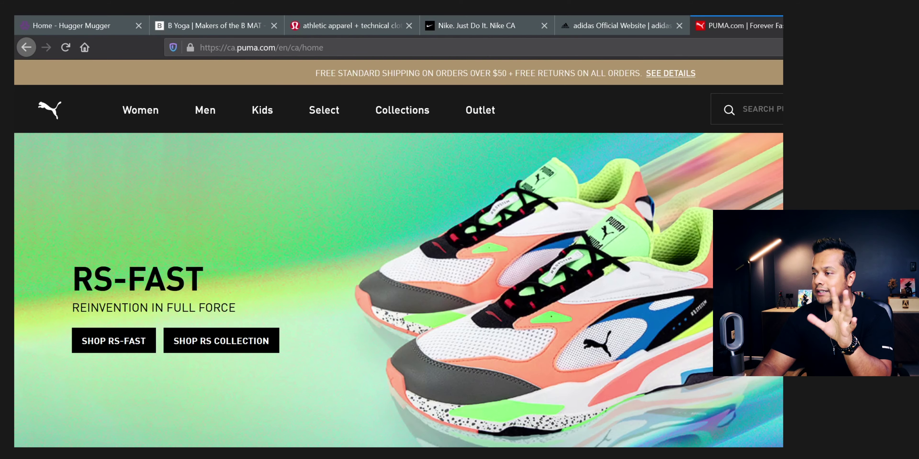
# Step: Compare the header bars of the Puma, Adidas and Nike home pages and inspect the Adidas header element
pyautogui.moveTo(684, 285)
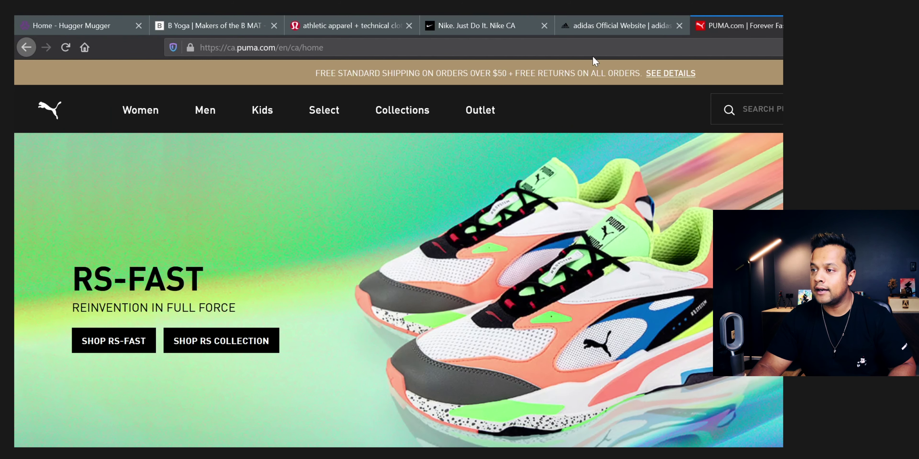
pyautogui.click(636, 18)
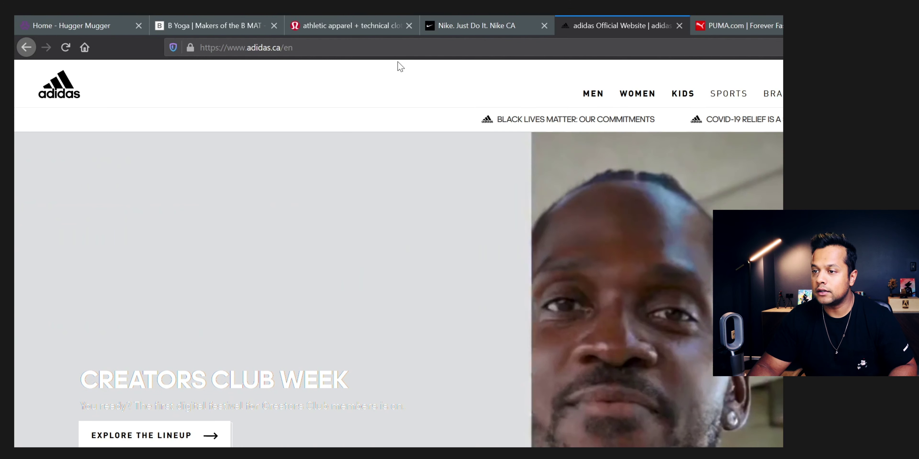
pyautogui.rightClick(397, 66)
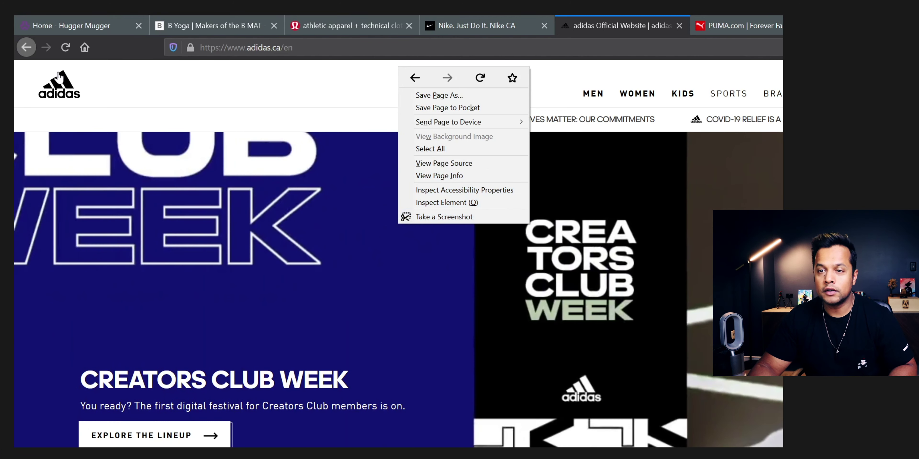
pyautogui.click(450, 22)
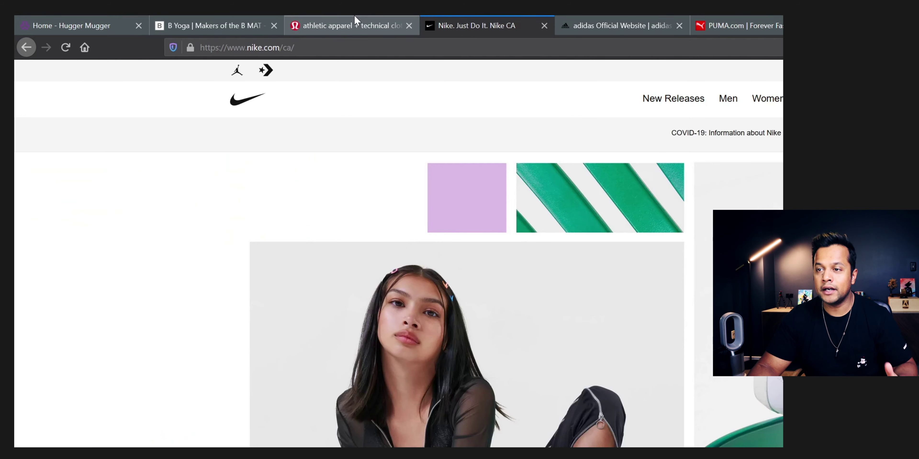
pyautogui.click(605, 21)
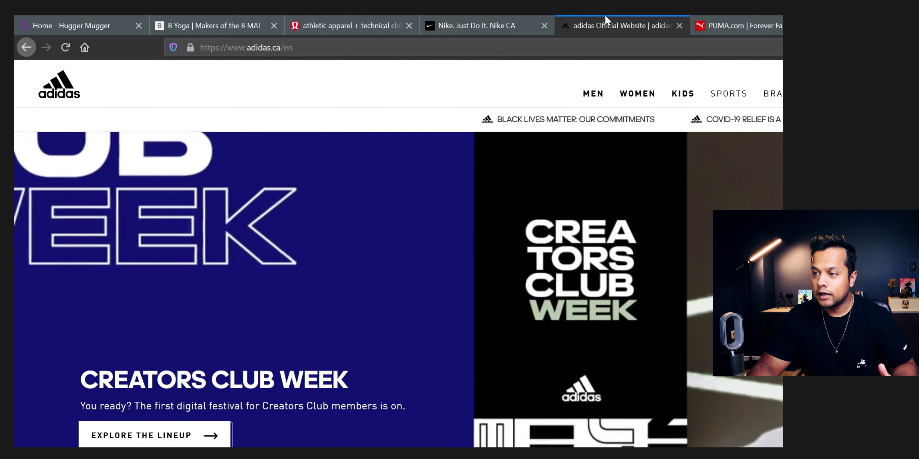
pyautogui.rightClick(457, 80)
pyautogui.click(514, 213)
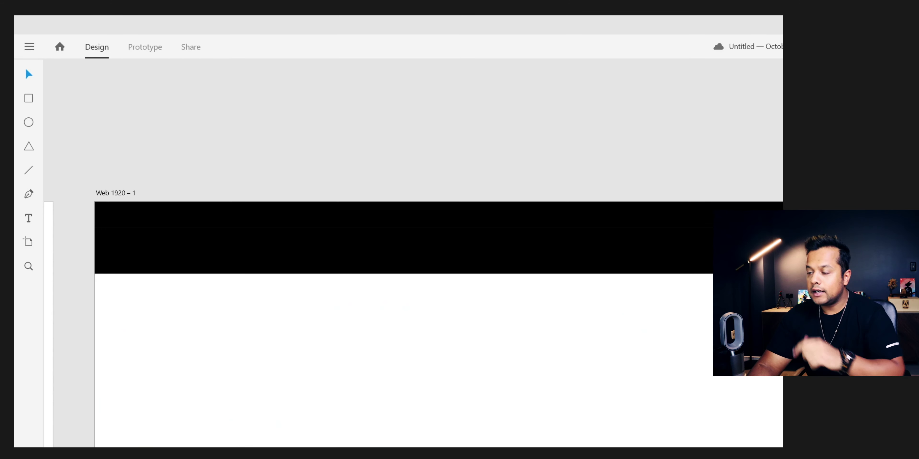
# Step: Fill the lower header bar of the web artboard with a medium grey
pyautogui.moveTo(412, 254); pyautogui.dragTo(501, 273)
pyautogui.click(501, 271)
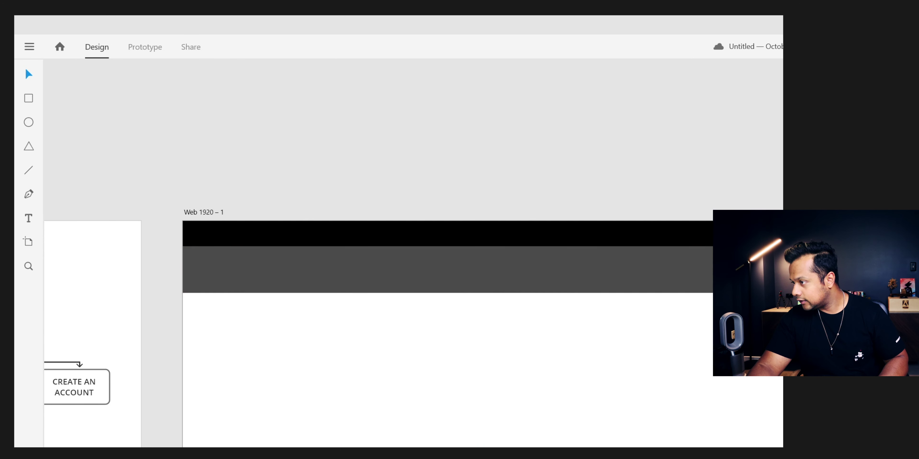
pyautogui.moveTo(741, 441); pyautogui.dragTo(918, 355)
pyautogui.moveTo(674, 405); pyautogui.dragTo(695, 412)
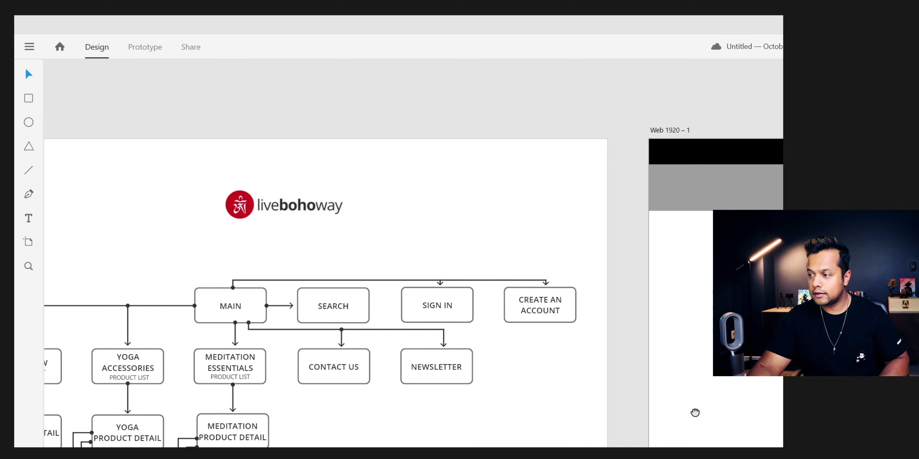
# Step: Copy the livebohoway logo and the SHOP NOW, YOGA ACCESSORIES and MEDITATION ESSENTIALS labels from the sitemap into the grey header bar
pyautogui.hotkey('ctrl', 's')
pyautogui.press('Escape')
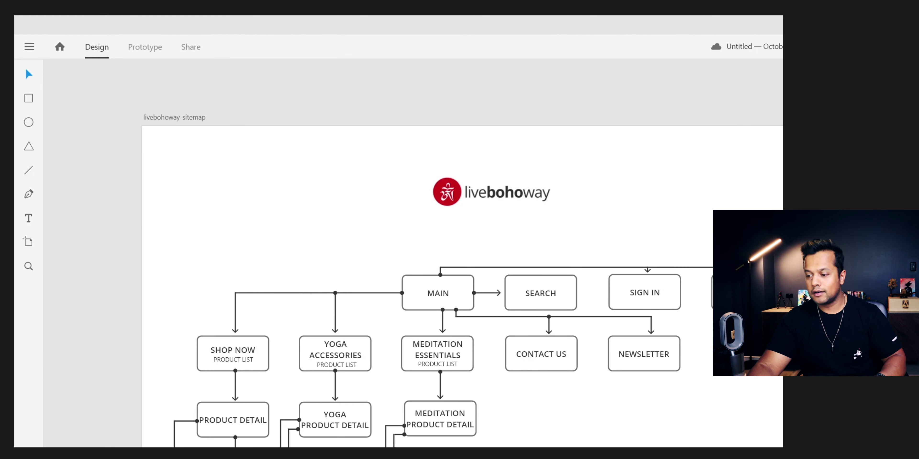
pyautogui.hscroll(1, 460, 285)
pyautogui.scroll(-1, 460, 286)
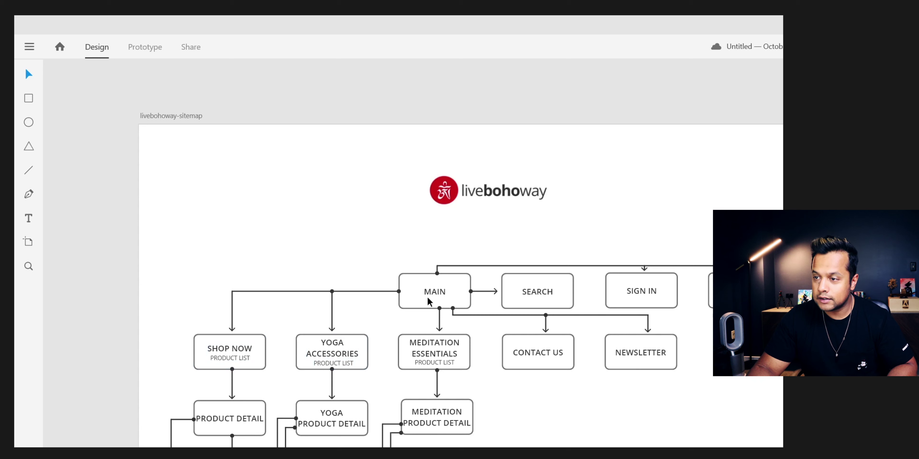
pyautogui.click(446, 191)
pyautogui.moveTo(446, 191); pyautogui.dragTo(487, 233)
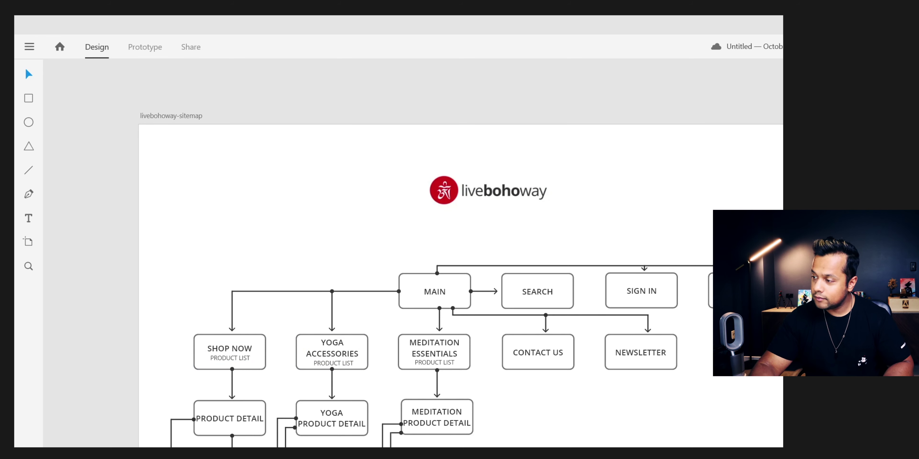
pyautogui.hscroll(6, 413, 271)
pyautogui.hotkey('ctrl', 'o')
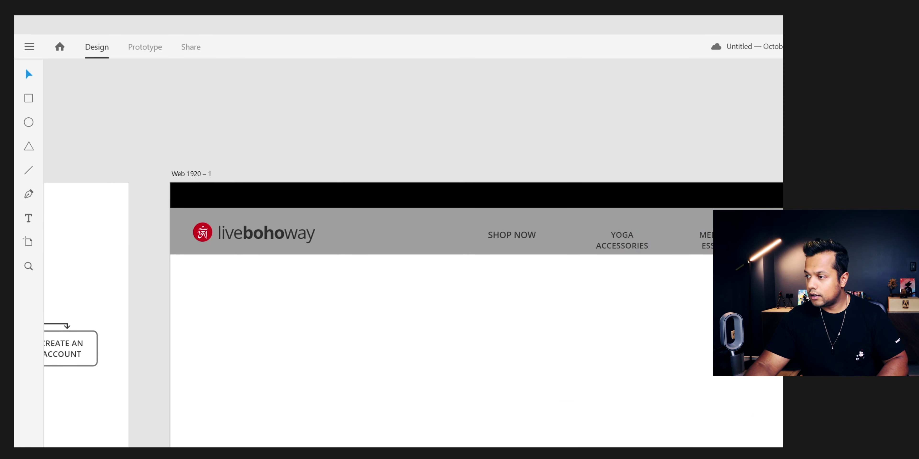
# Step: Put the YOGA ACCESSORIES and MEDITATION ESSENTIALS labels on single lines and line up the menu labels vertically with the logo
pyautogui.press('z')
pyautogui.moveTo(352, 134); pyautogui.dragTo(781, 364)
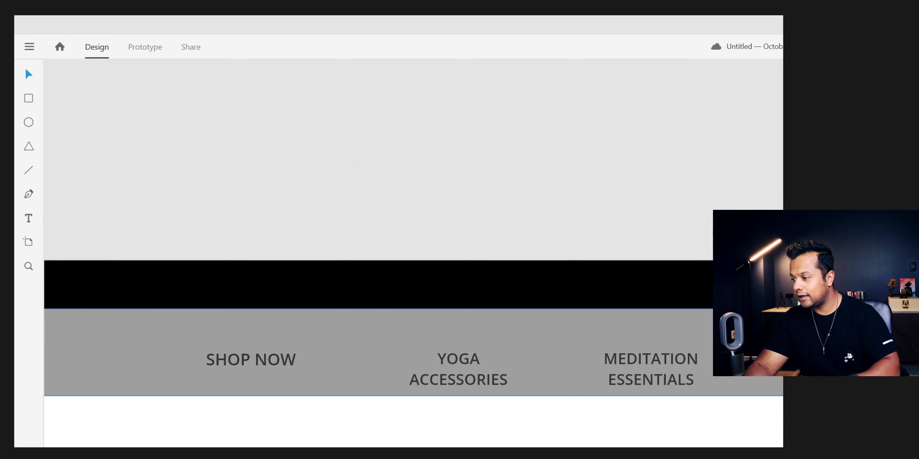
pyautogui.doubleClick(640, 361)
pyautogui.click(698, 358)
pyautogui.press('Delete')
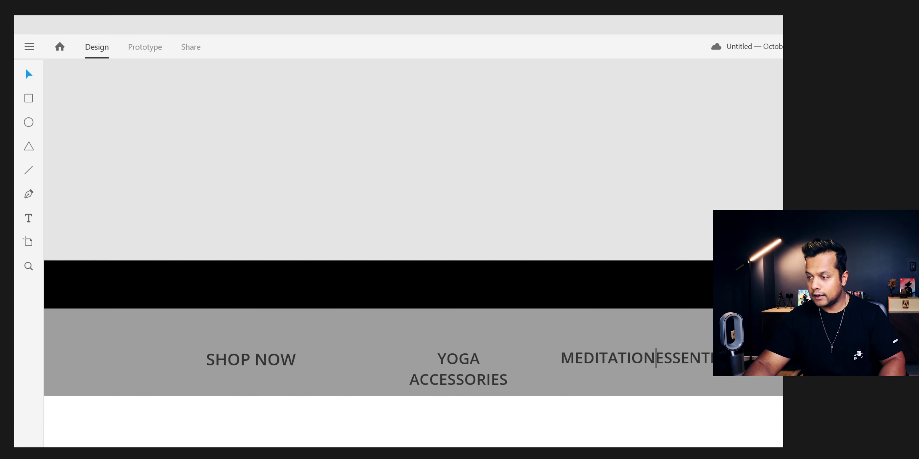
pyautogui.press('Escape')
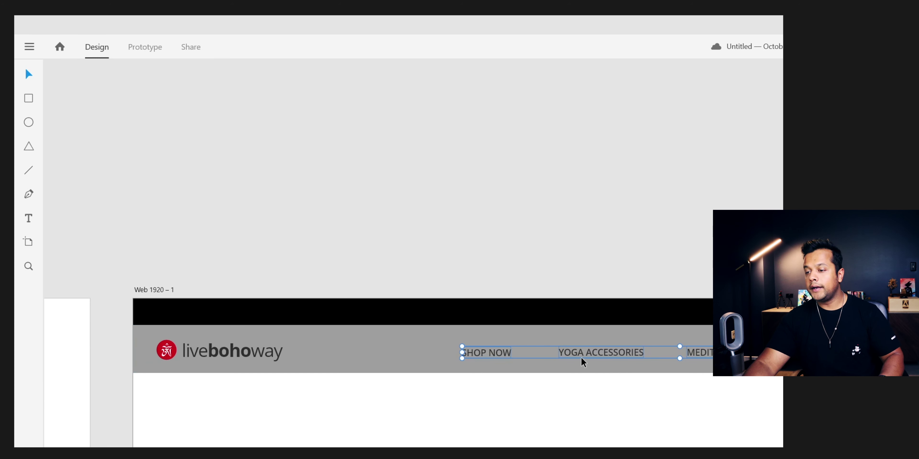
pyautogui.moveTo(582, 353); pyautogui.dragTo(583, 350)
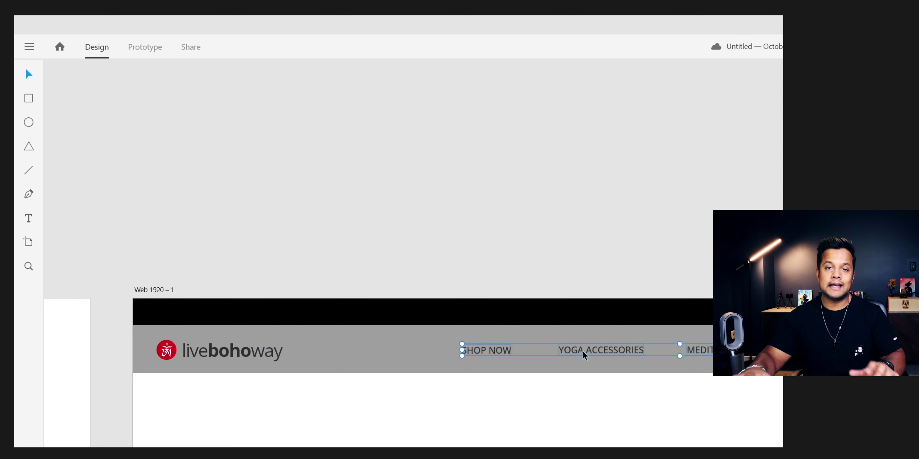
pyautogui.click(598, 389)
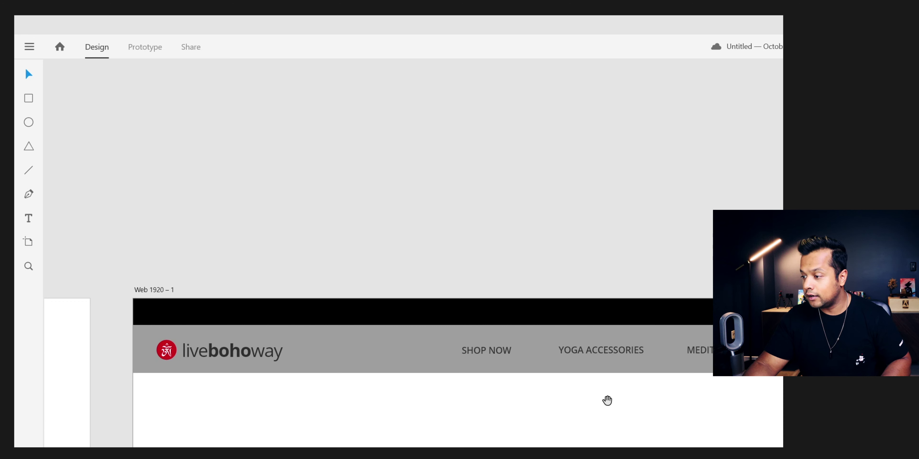
# Step: Duplicate the MEDITATION ESSENTIALS label into the black top bar and open the copy's text for editing
pyautogui.moveTo(606, 400); pyautogui.dragTo(531, 399)
pyautogui.hscroll(-1, 385, 363)
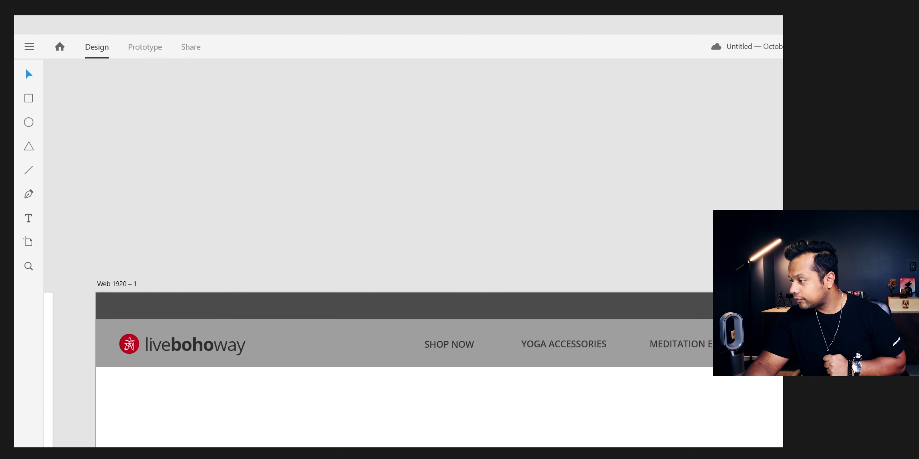
pyautogui.click(731, 371)
pyautogui.click(704, 341)
pyautogui.moveTo(704, 345); pyautogui.dragTo(706, 311)
pyautogui.doubleClick(706, 311)
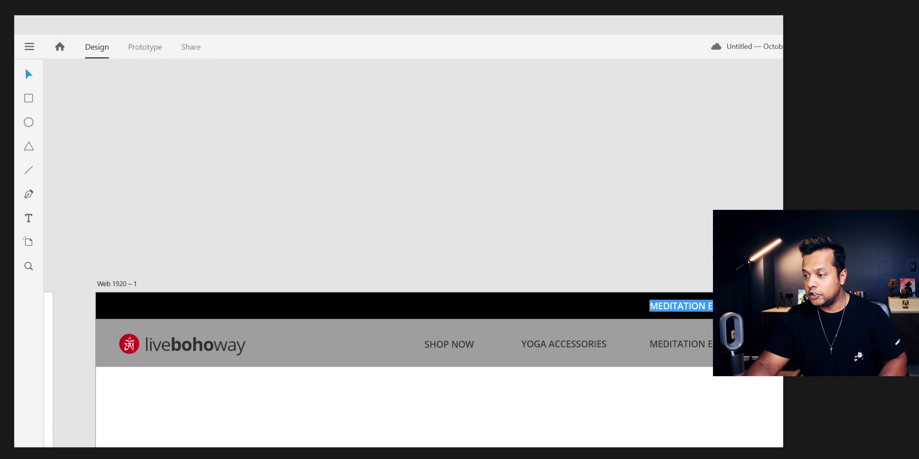
pyautogui.press('Escape')
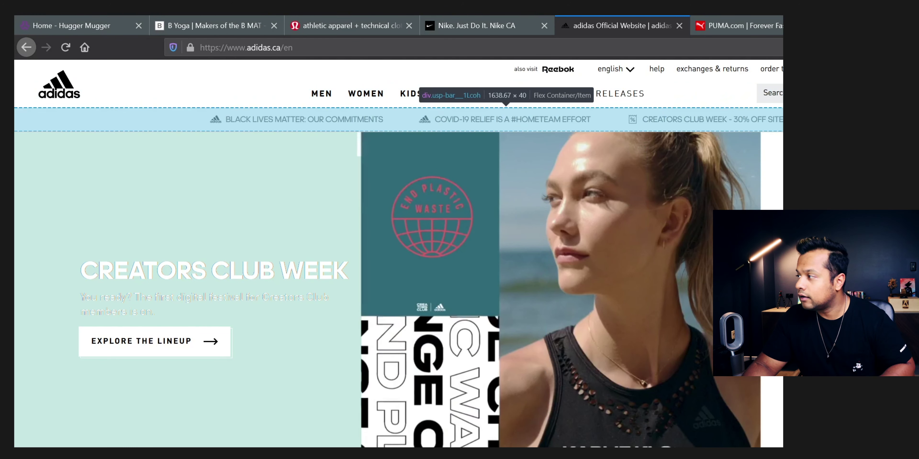
# Step: Copy the free standard shipping text from Puma's announcement bar and review the announcement bars on Nike, lululemon and Adidas
pyautogui.press('F12')
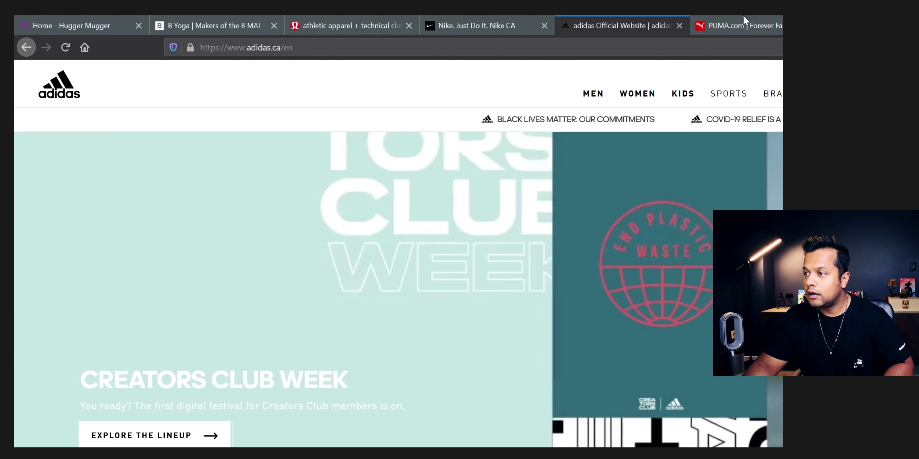
pyautogui.click(743, 21)
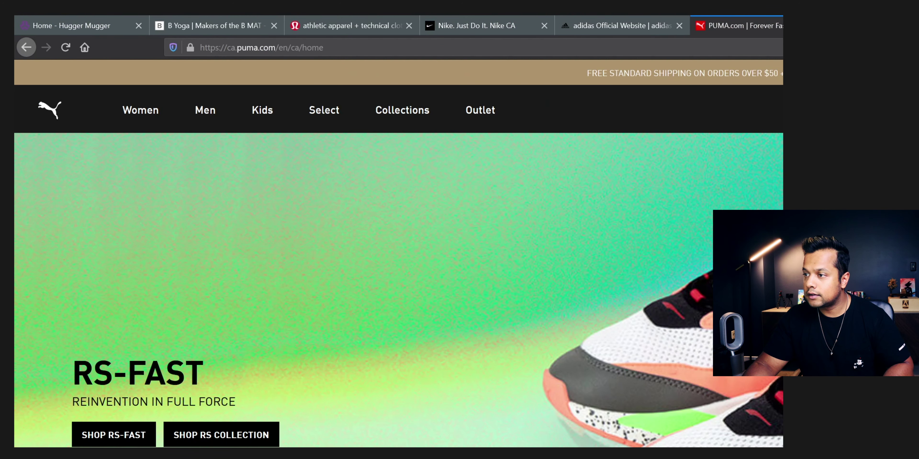
pyautogui.tripleClick(672, 73)
pyautogui.hotkey('ctrl', 'c')
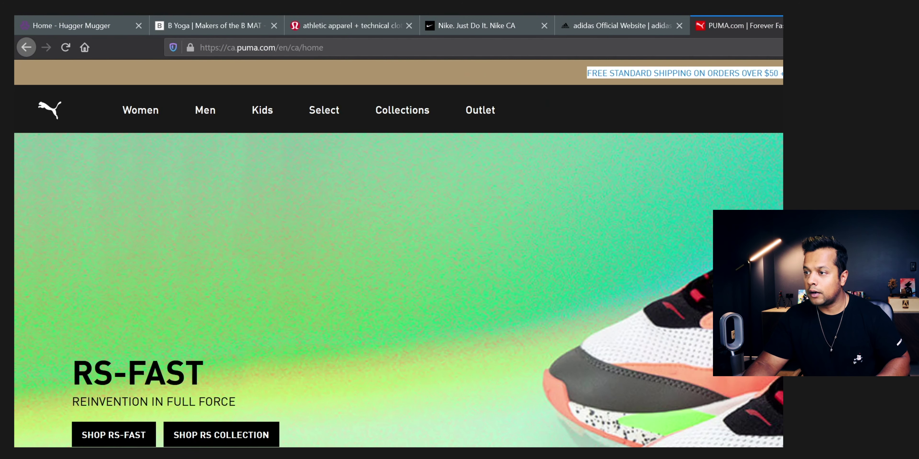
pyautogui.click(464, 22)
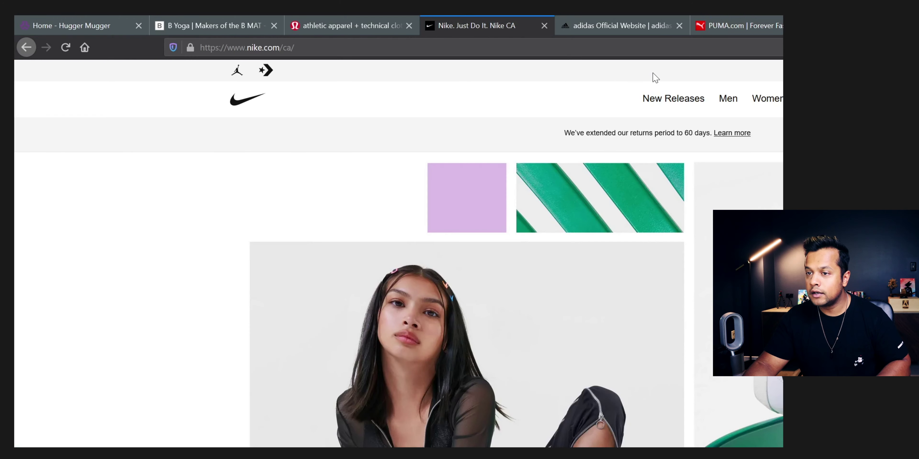
pyautogui.click(357, 24)
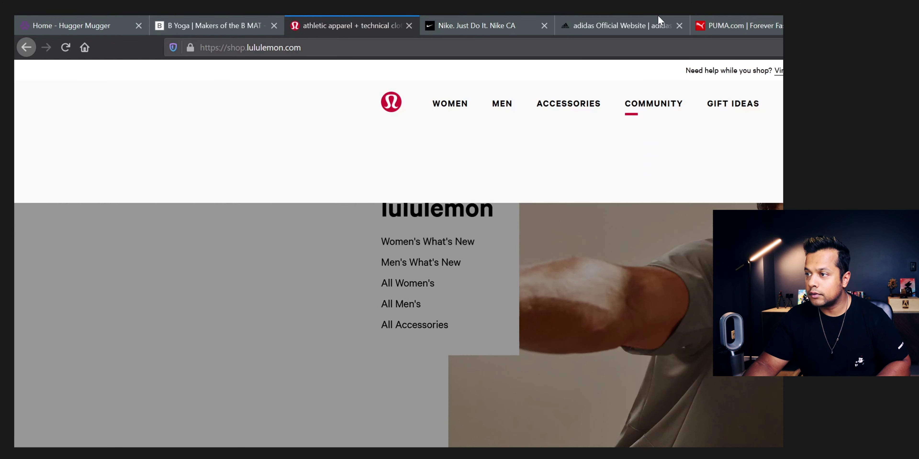
pyautogui.click(621, 24)
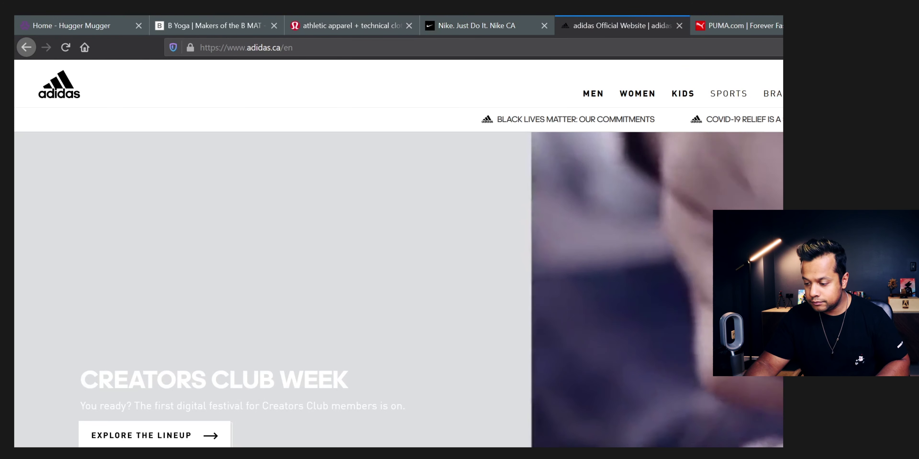
# Step: Return to Adobe XD, replace the duplicated label in the black bar with the copied shipping text and make it white
pyautogui.hotkey('alt', 'Tab')
pyautogui.hotkey('ctrl', 'v')
pyautogui.press('Escape')
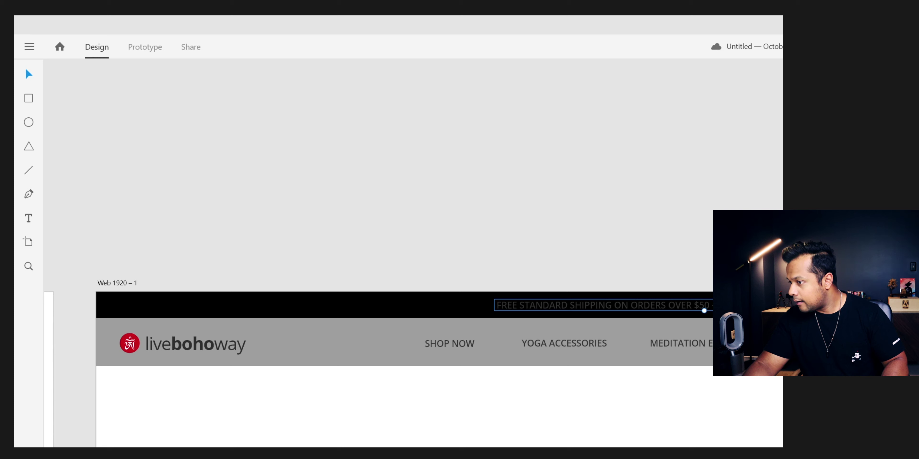
pyautogui.press('Escape')
pyautogui.click(604, 305)
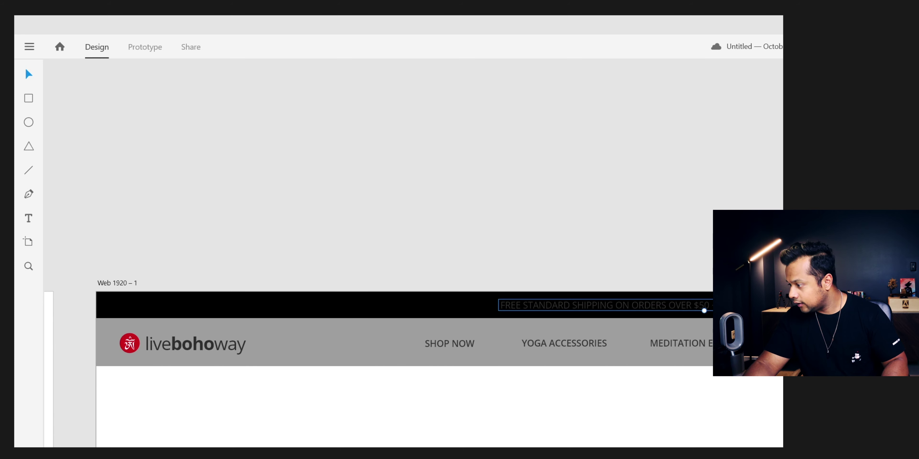
pyautogui.press('Escape')
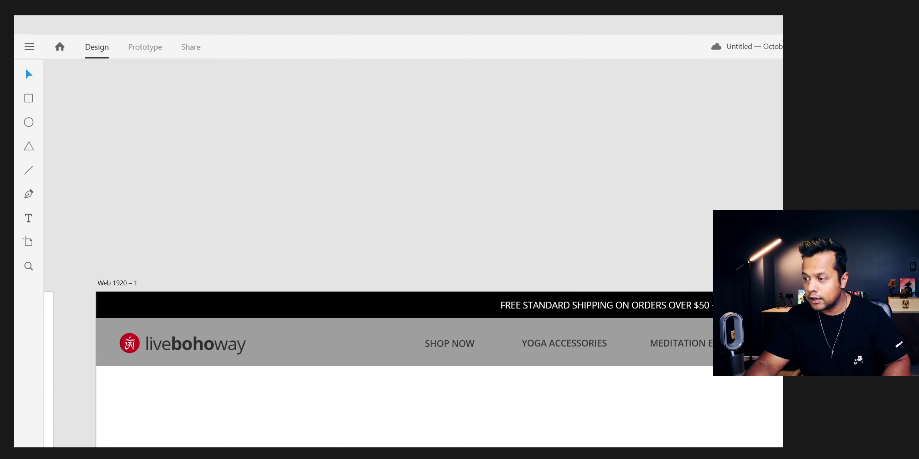
pyautogui.scroll(-2, 413, 253)
pyautogui.hscroll(-2, 413, 253)
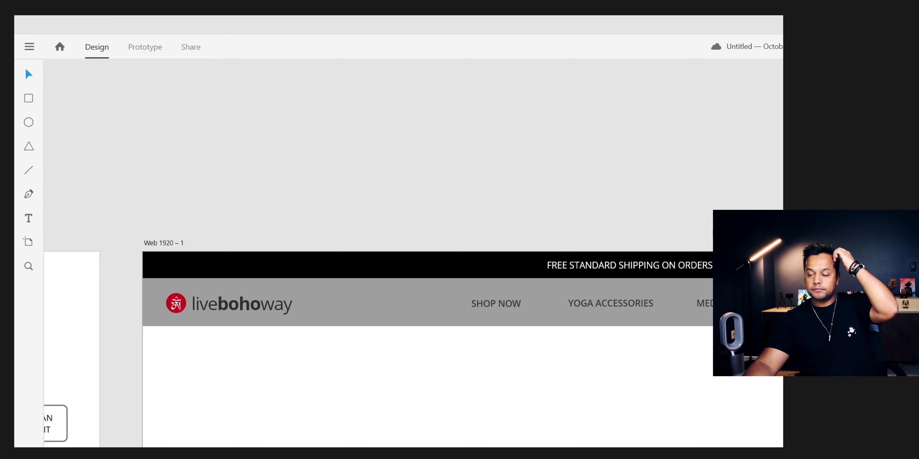
# Step: Centre the free standard shipping text horizontally in the black announcement bar
pyautogui.hscroll(4, 413, 253)
pyautogui.scroll(-1, 413, 253)
pyautogui.hscroll(-3, 413, 253)
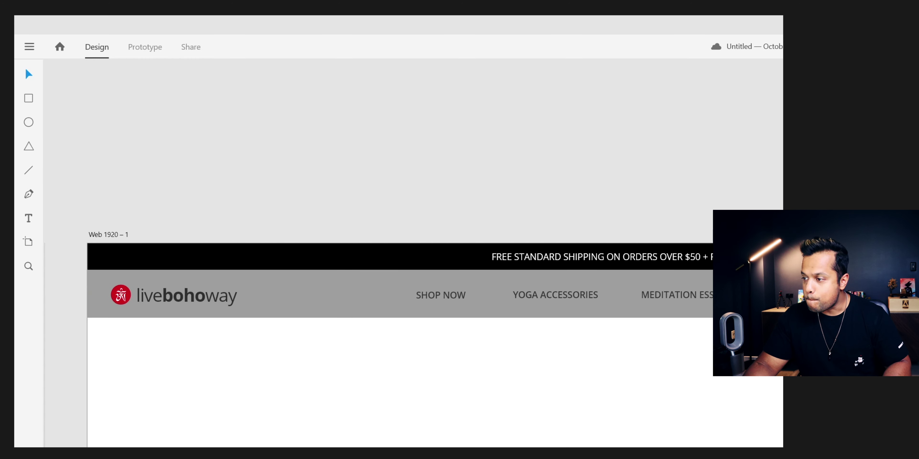
pyautogui.click(695, 258)
pyautogui.keyDown('shift'); pyautogui.click(695, 267); pyautogui.keyUp('shift')
pyautogui.hotkey('shift', 'c')
pyautogui.press('Escape')
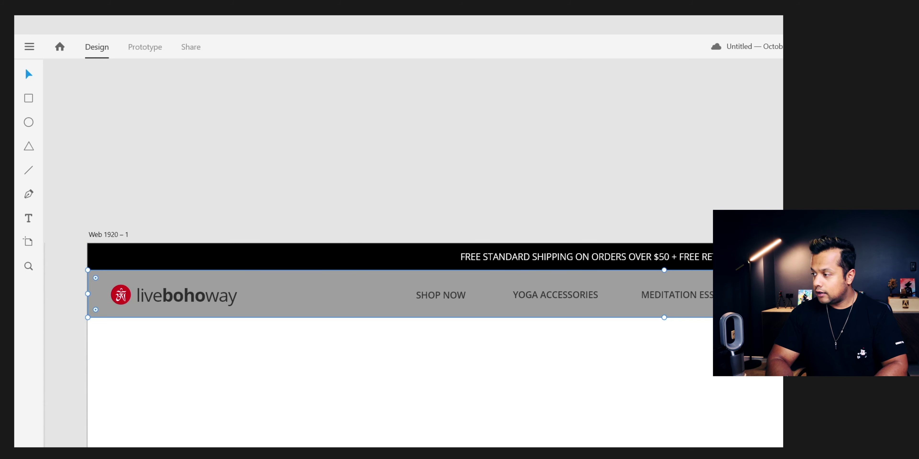
# Step: Make the grey menu bar slightly taller, extending its lower edge
pyautogui.hotkey('shift', 'Down')
pyautogui.press('Up')
pyautogui.press('Up')
pyautogui.press('Up')
pyautogui.press('Up')
pyautogui.press('Up')
pyautogui.press('Up')
pyautogui.hotkey('shift', 'Up')
pyautogui.press('Down')
pyautogui.press('Down')
pyautogui.press('Down')
pyautogui.press('Down')
pyautogui.press('Down')
# Step: Align the menu labels and the livebohoway logo vertically to the middle of the grey menu bar
pyautogui.moveTo(782, 399); pyautogui.dragTo(146, 280)
pyautogui.keyDown('shift'); pyautogui.click(321, 312); pyautogui.keyUp('shift')
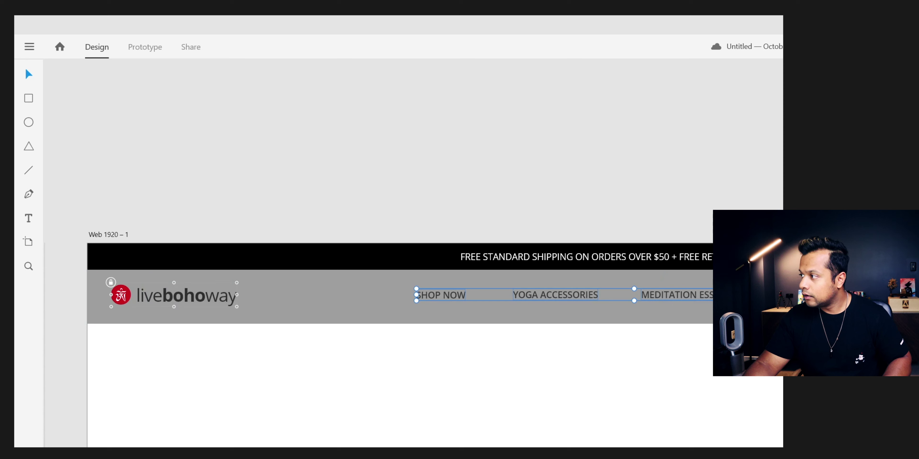
pyautogui.keyDown('shift'); pyautogui.click(664, 314); pyautogui.keyUp('shift')
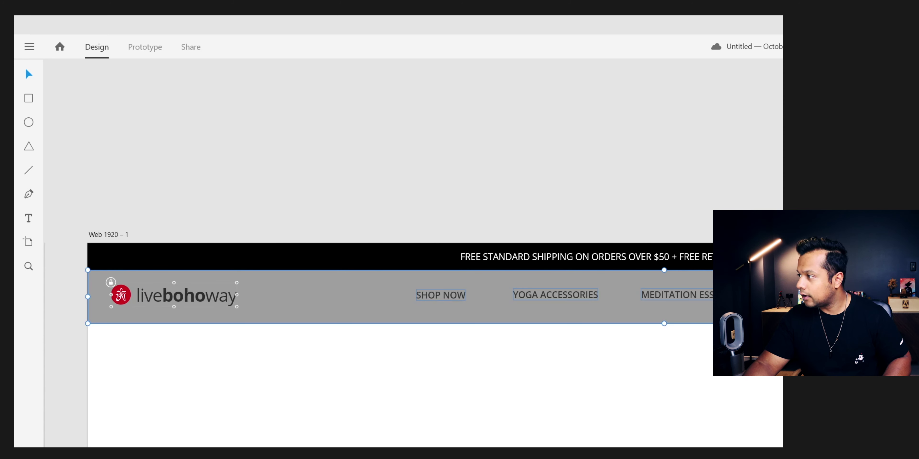
pyautogui.press('Escape')
pyautogui.click(183, 299)
pyautogui.click(305, 318)
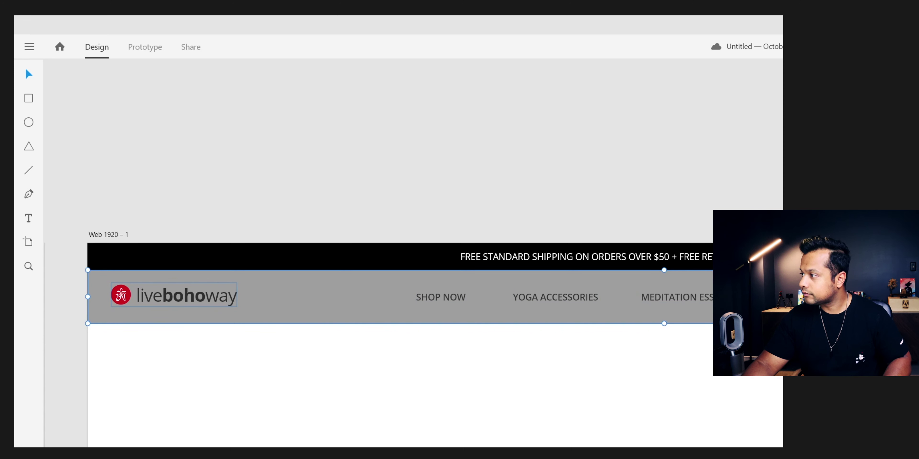
pyautogui.hotkey('shift', 'm')
pyautogui.press('Escape')
pyautogui.click(305, 318)
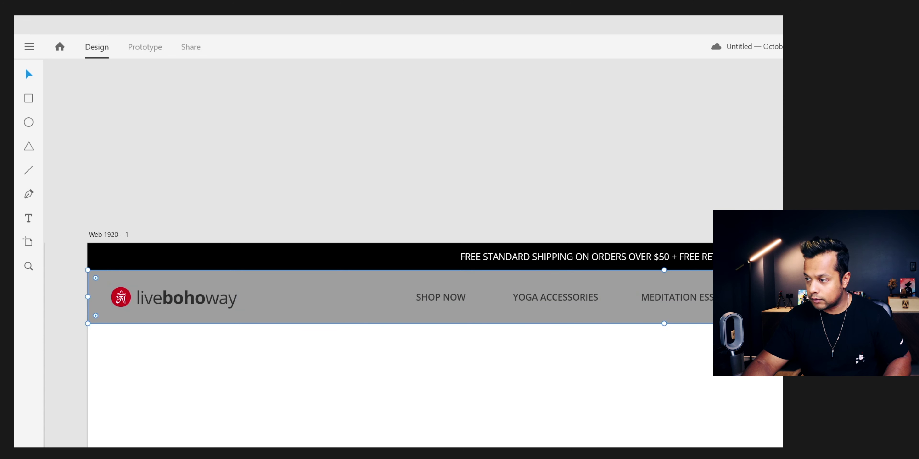
# Step: Lock the grey menu bar and line up the logo and menu labels vertically by their middles
pyautogui.hotkey('ctrl', 'l')
pyautogui.moveTo(513, 265); pyautogui.dragTo(107, 297)
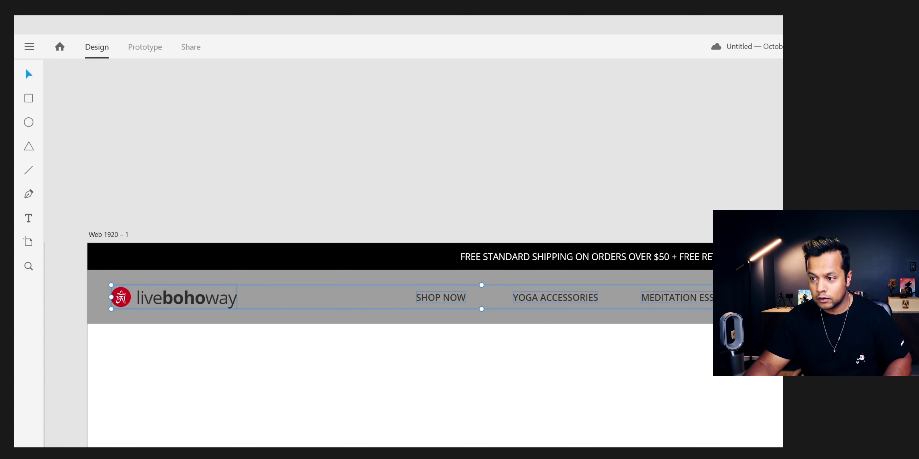
pyautogui.click(647, 343)
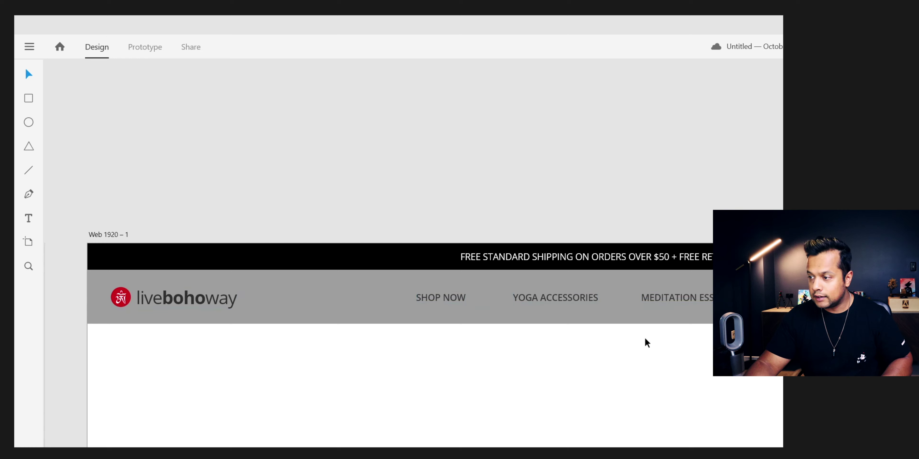
pyautogui.click(620, 297)
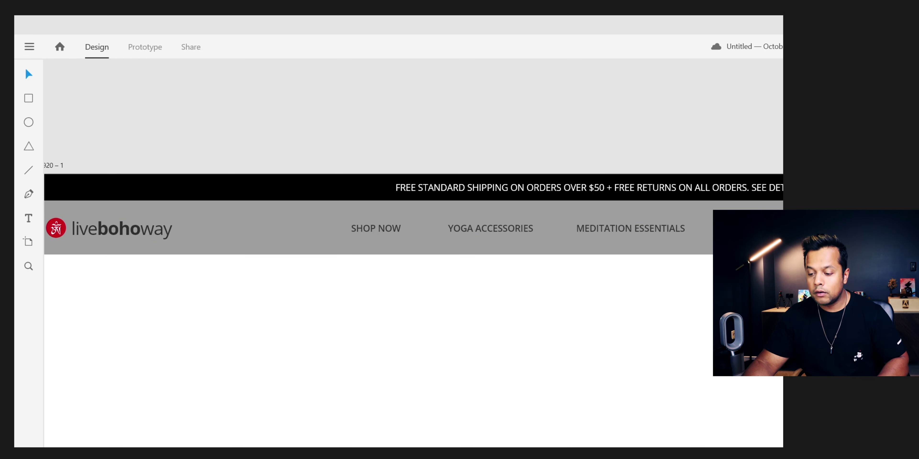
pyautogui.hotkey('ctrl', 's')
pyautogui.press('Escape')
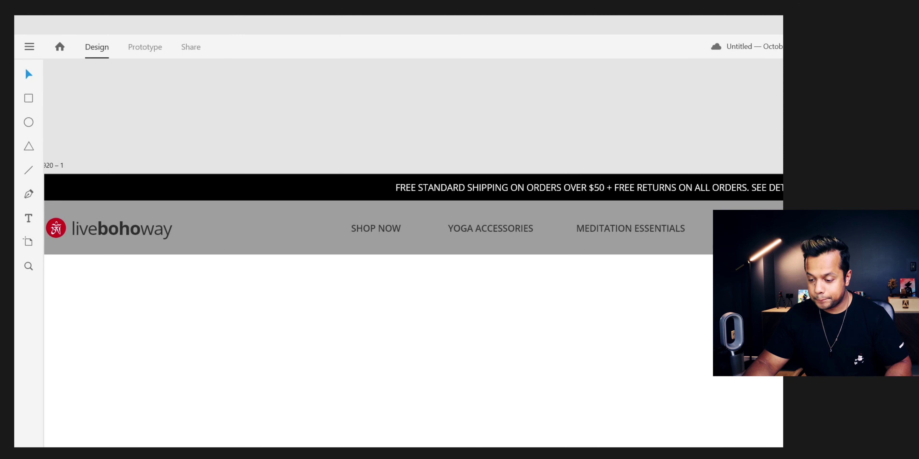
pyautogui.hotkey('alt', 'Tab')
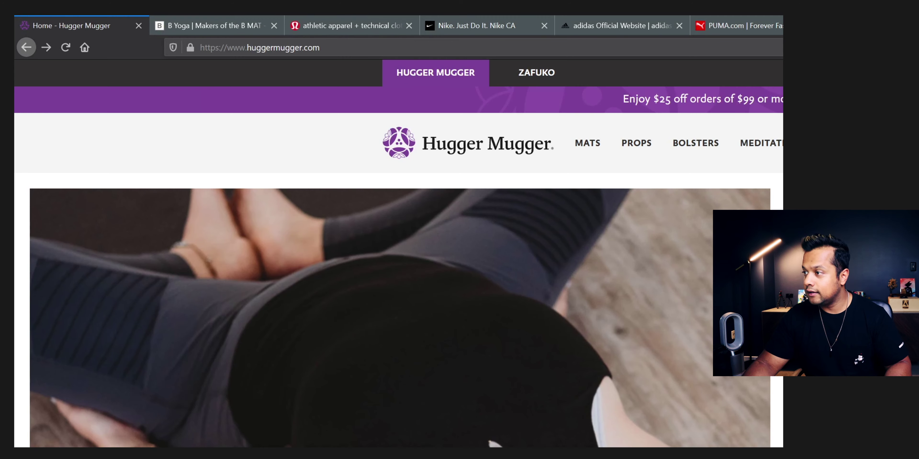
pyautogui.hotkey('ctrl', 't')
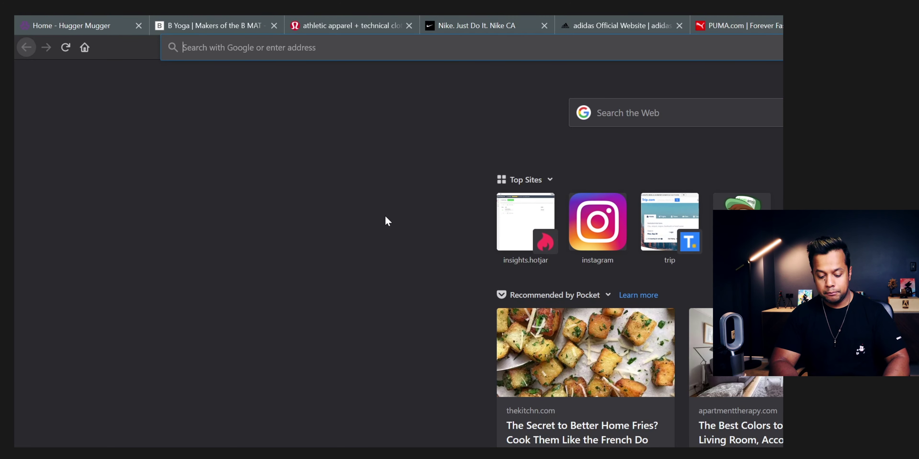
pyautogui.write('rh')
pyautogui.press('BackSpace')
pyautogui.press('BackSpace')
pyautogui.write('thezoereport.com/')
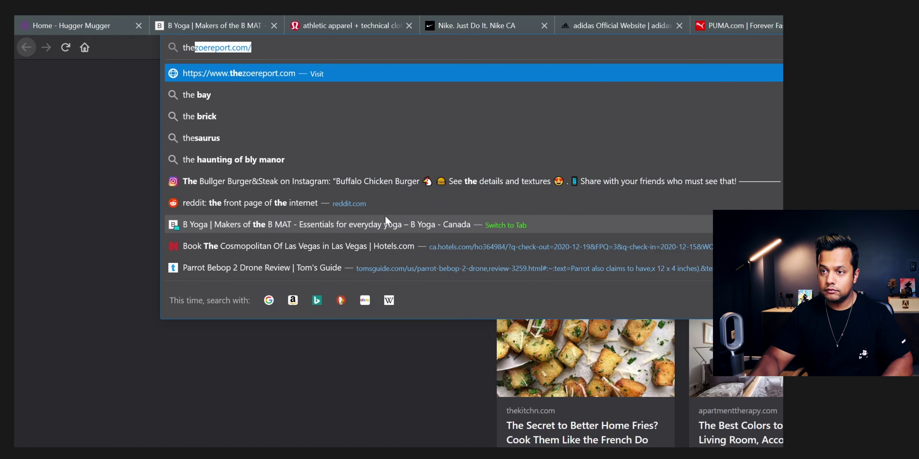
pyautogui.hotkey('ctrl', 'w')
# Step: Switch to Chrome, open thenounproject.com and search its icons for "search"
pyautogui.hotkey('alt', 'Tab')
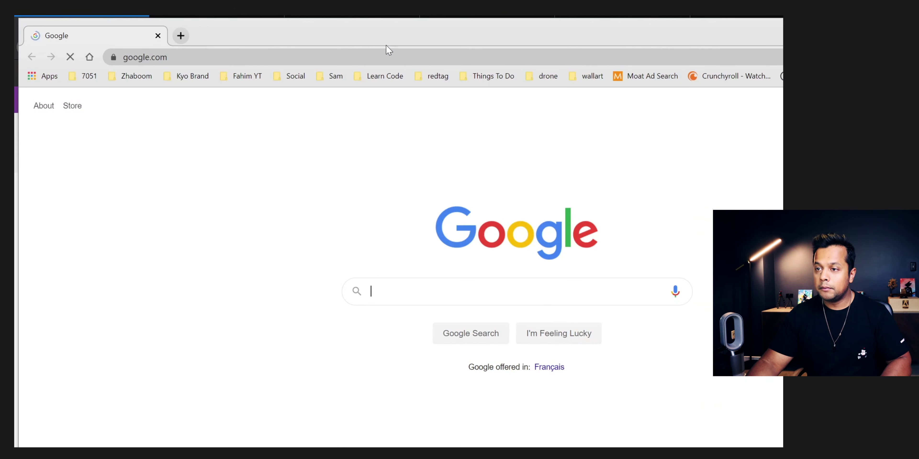
pyautogui.hotkey('ctrl', 'l')
pyautogui.write('thenounproject')
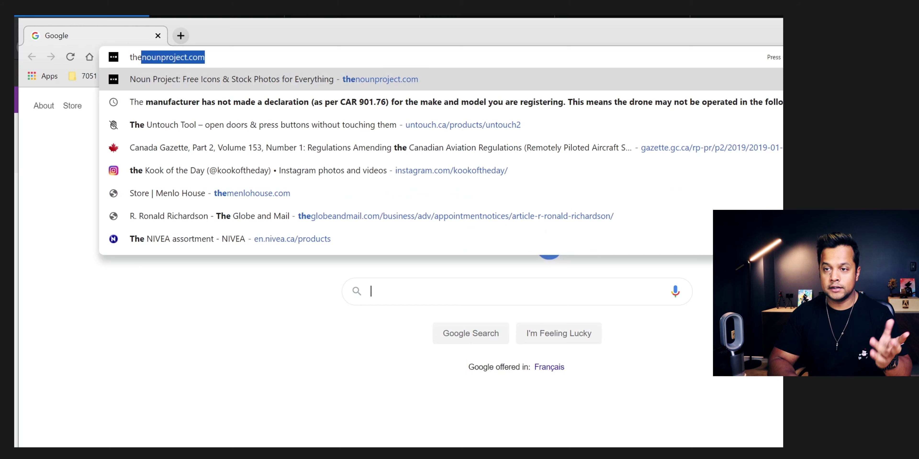
pyautogui.press('Return')
pyautogui.click(398, 353)
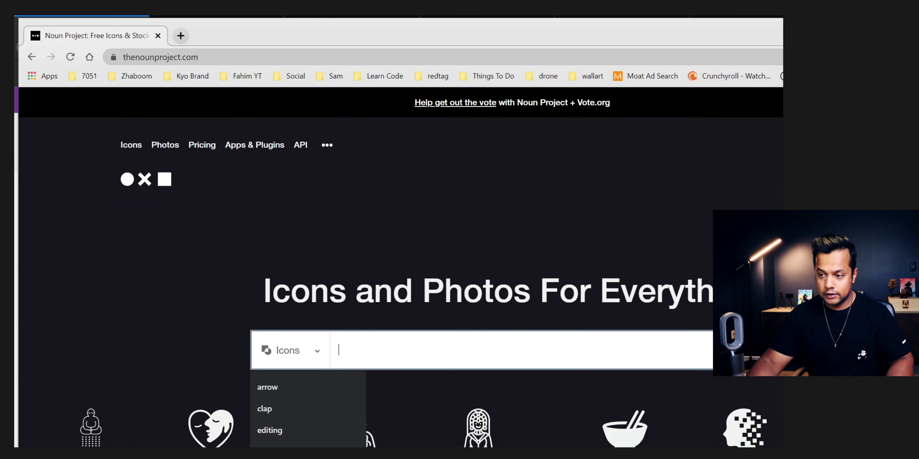
pyautogui.write('search')
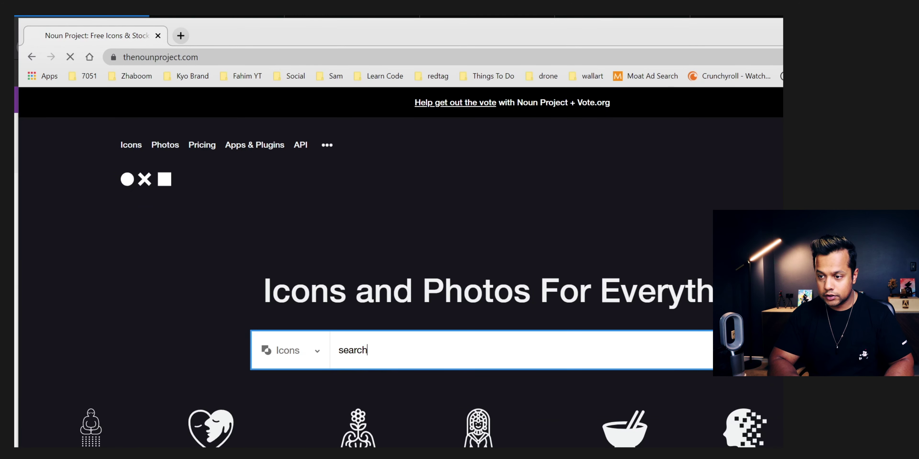
pyautogui.press('Return')
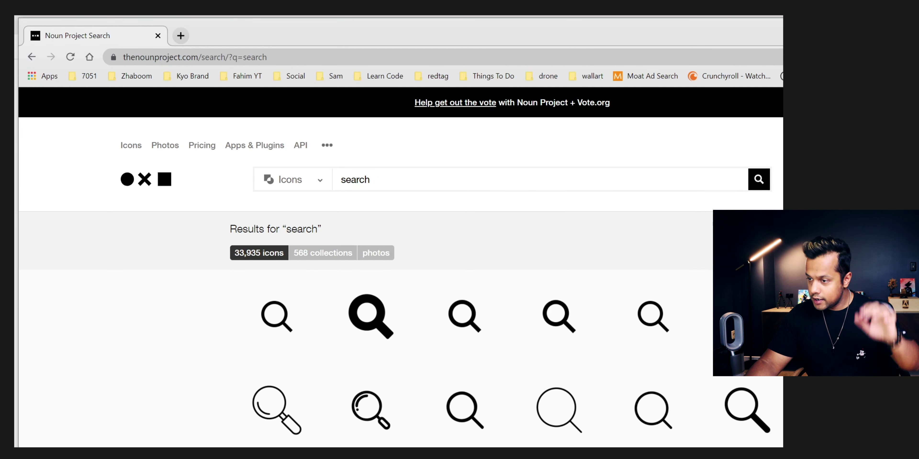
# Step: Browse the magnifying glass icons, open a simple line version and choose its Basic Download
pyautogui.scroll(-5, 470, 321)
pyautogui.scroll(4, 470, 321)
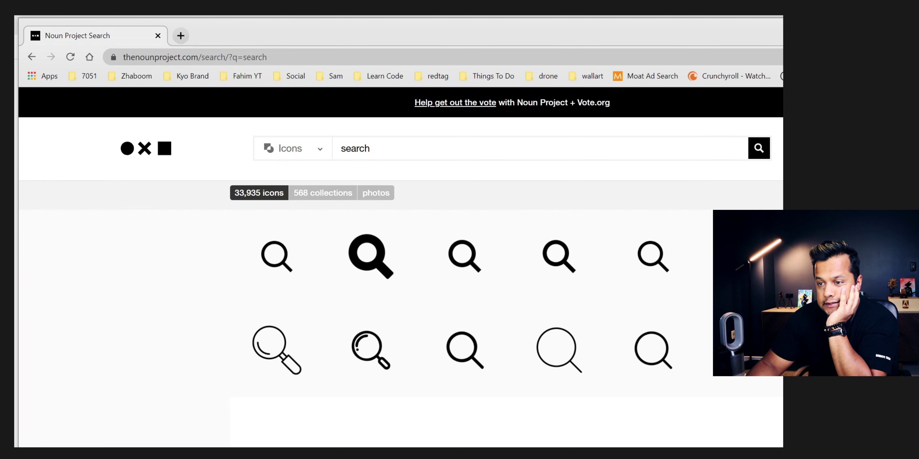
pyautogui.scroll(-5, 113, 414)
pyautogui.scroll(5, 114, 412)
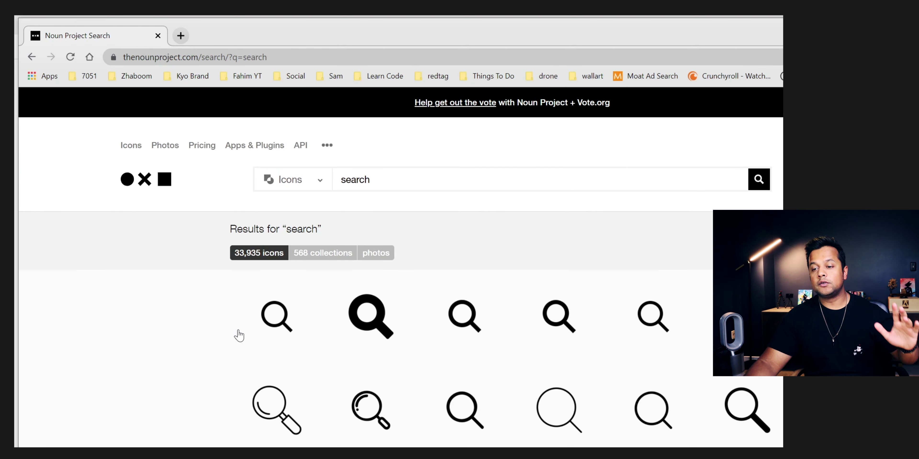
pyautogui.click(278, 334)
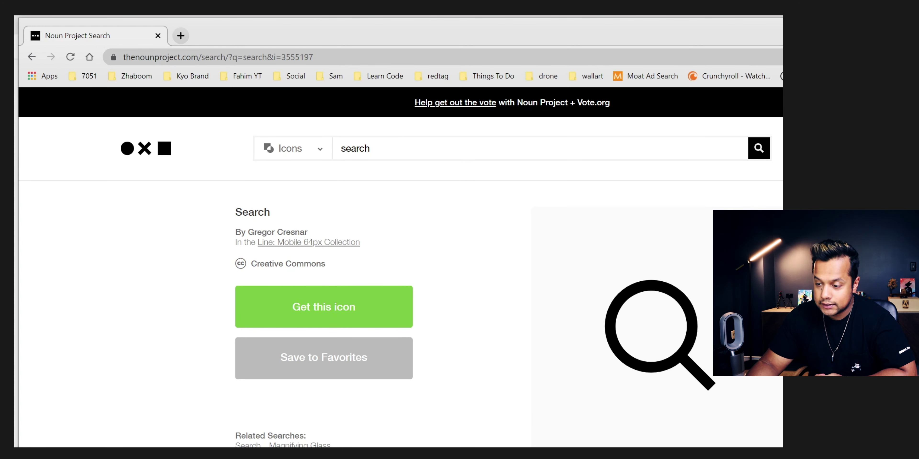
pyautogui.scroll(-5, 399, 314)
pyautogui.scroll(10, 399, 313)
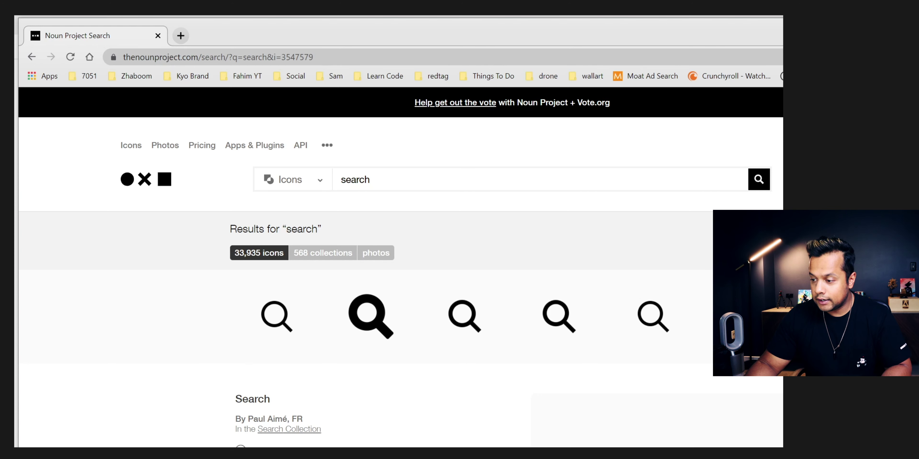
pyautogui.scroll(-5, 357, 339)
pyautogui.click(360, 373)
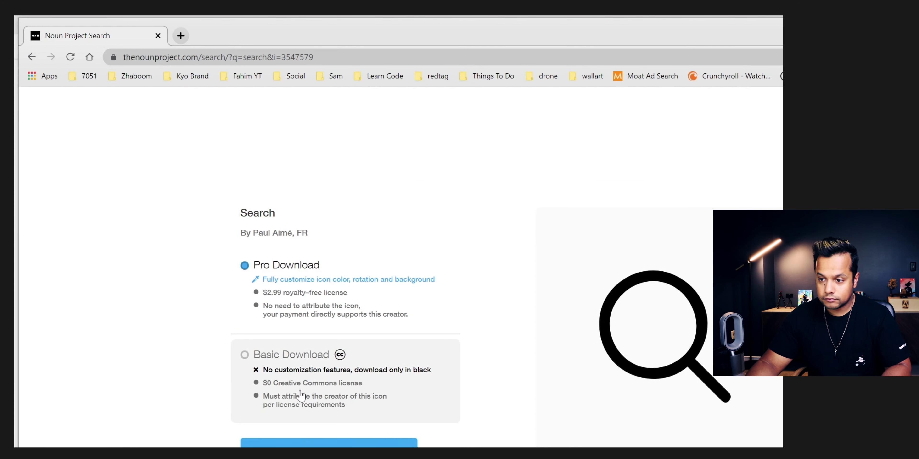
pyautogui.click(300, 395)
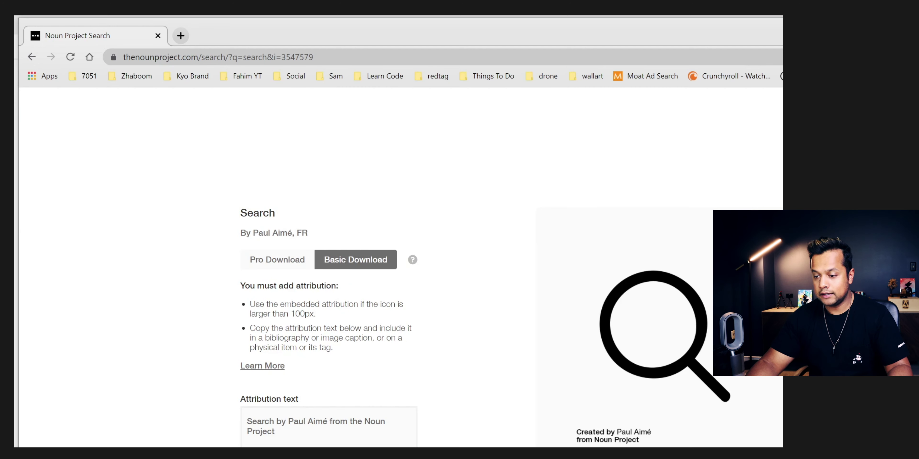
# Step: Search the Noun Project icons for "cart" and look through the shopping cart results
pyautogui.doubleClick(358, 148)
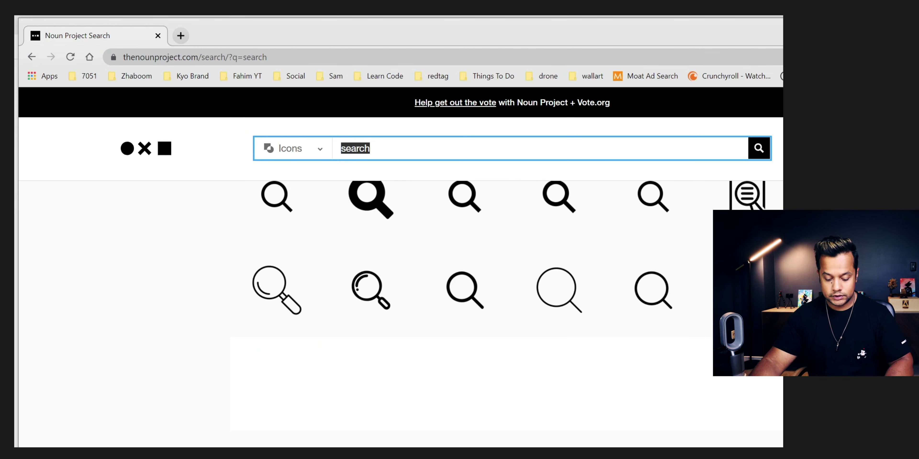
pyautogui.write('cart')
pyautogui.press('Return')
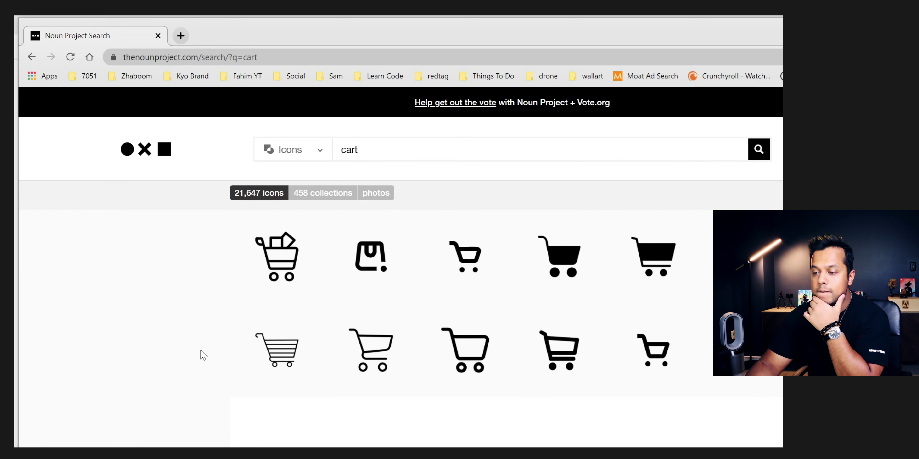
pyautogui.scroll(-3, 201, 353)
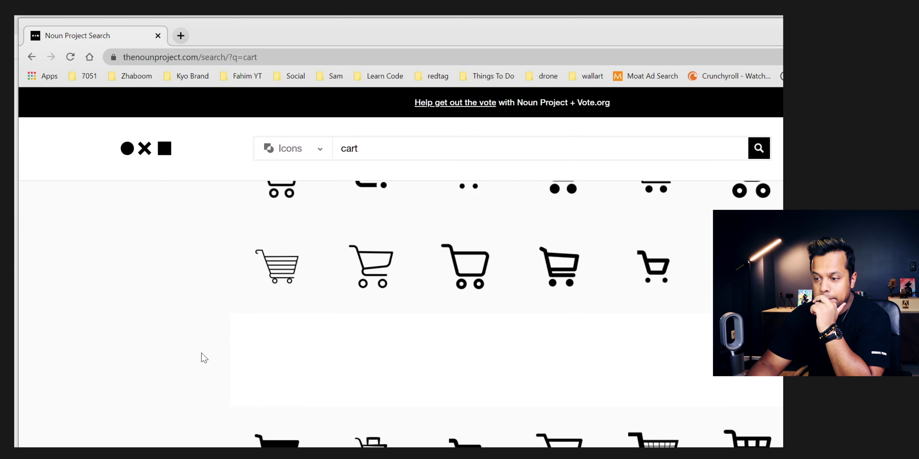
pyautogui.scroll(3, 201, 353)
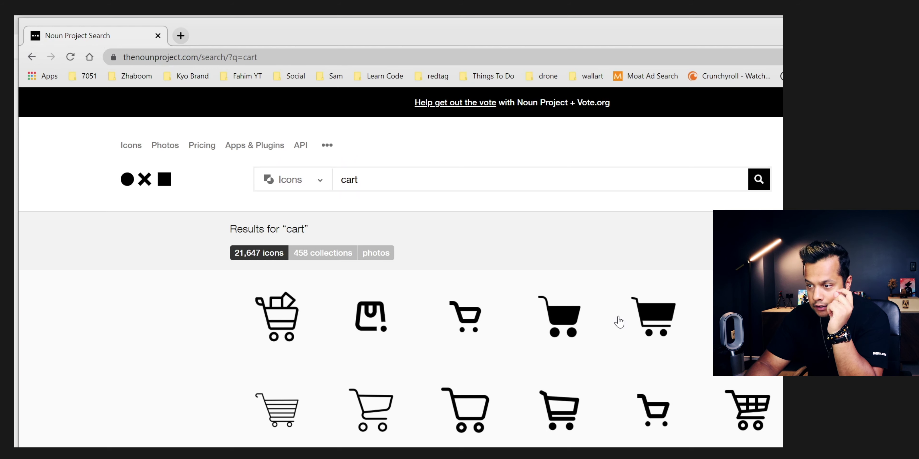
pyautogui.scroll(-3, 469, 323)
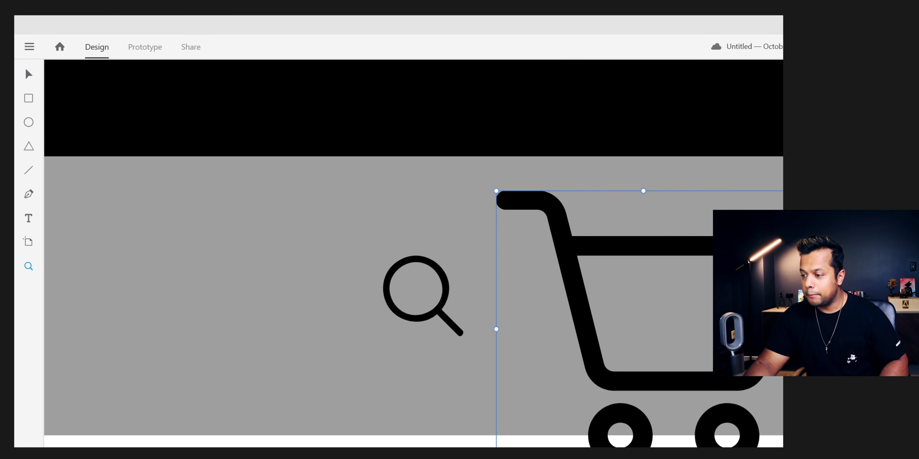
# Step: Return to Adobe XD and scale the cart icon down to match the magnifying glass beside it in the grey bar
pyautogui.moveTo(782, 447); pyautogui.dragTo(670, 336)
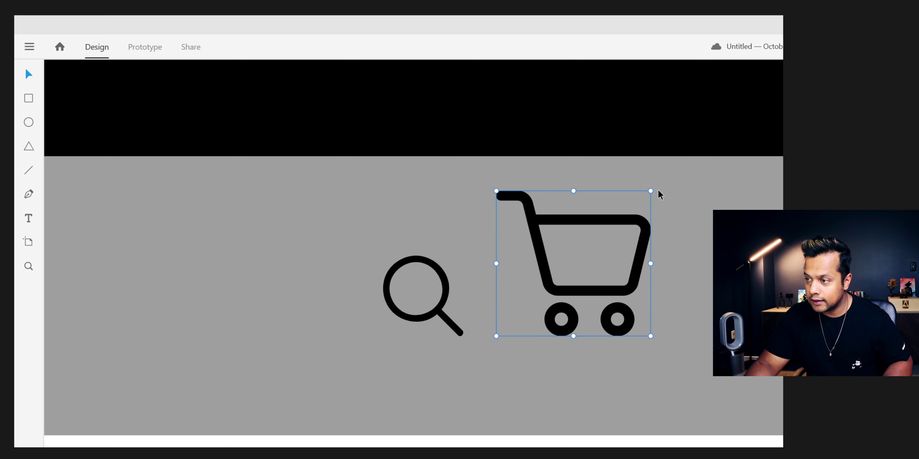
pyautogui.moveTo(633, 210); pyautogui.dragTo(588, 284)
pyautogui.moveTo(356, 218); pyautogui.dragTo(780, 437)
pyautogui.press('v')
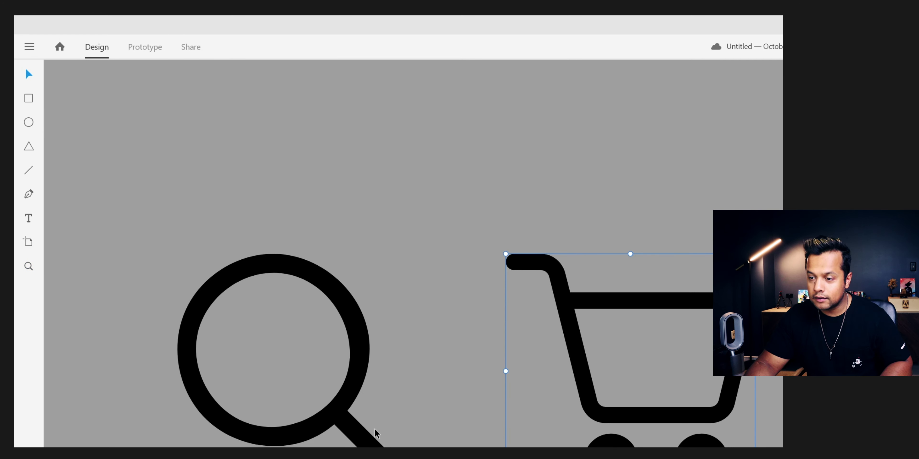
pyautogui.scroll(-8, 709, 446)
pyautogui.scroll(-2, 710, 445)
pyautogui.moveTo(710, 458); pyautogui.dragTo(757, 393)
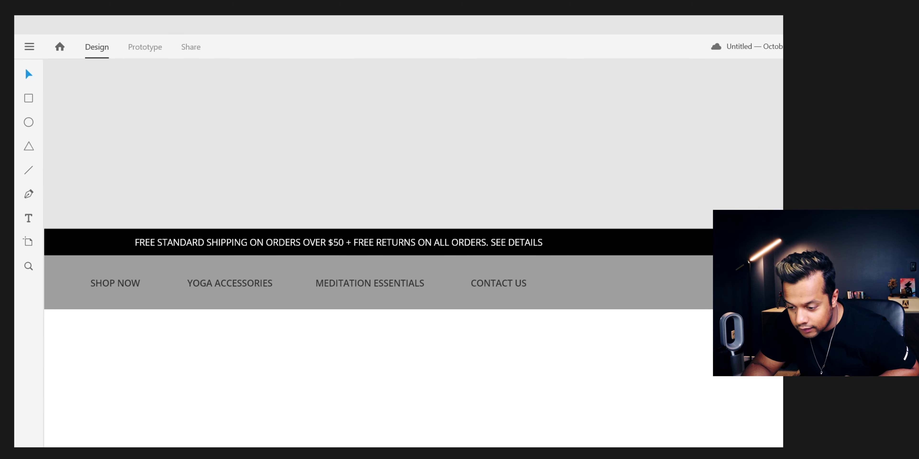
# Step: Switch to Chrome, dismiss the cart icon's download view and search the Noun Project icons for "profile"
pyautogui.hotkey('alt', 'Tab')
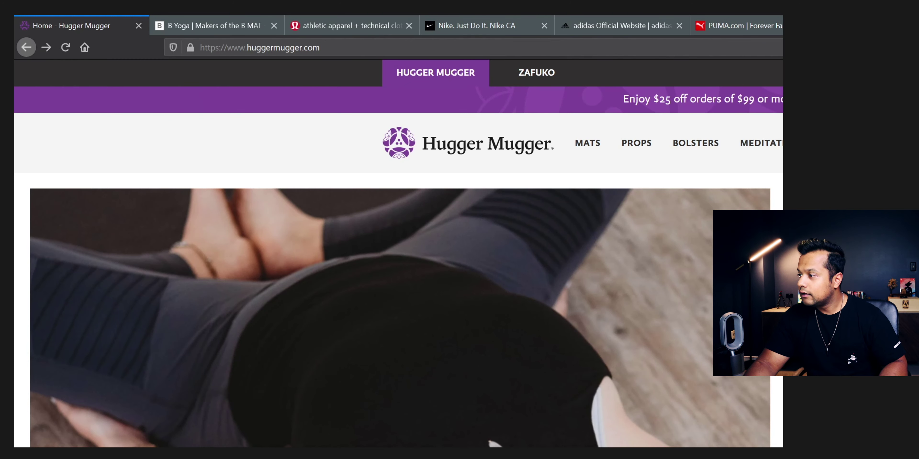
pyautogui.hotkey('alt', 'Tab')
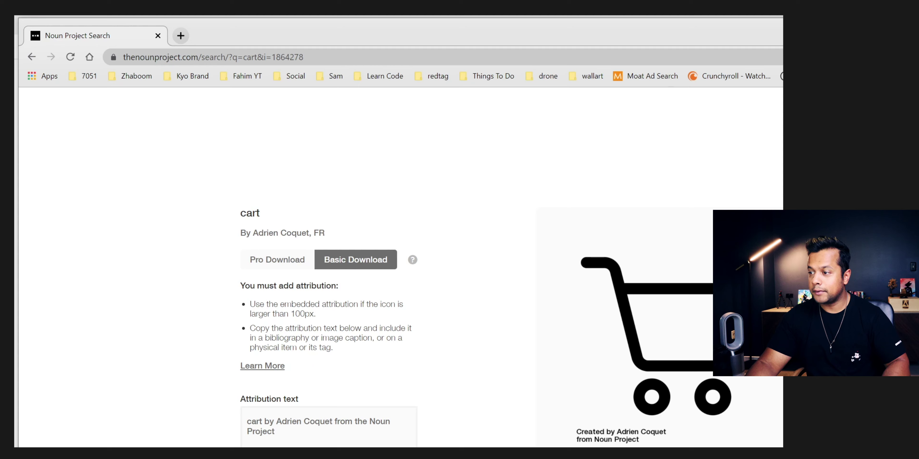
pyautogui.press('Escape')
pyautogui.doubleClick(428, 146)
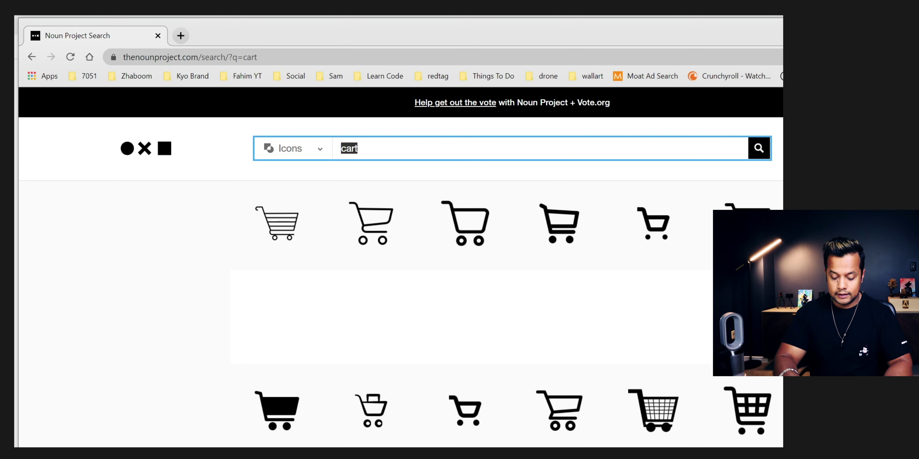
pyautogui.write('profile')
pyautogui.press('Return')
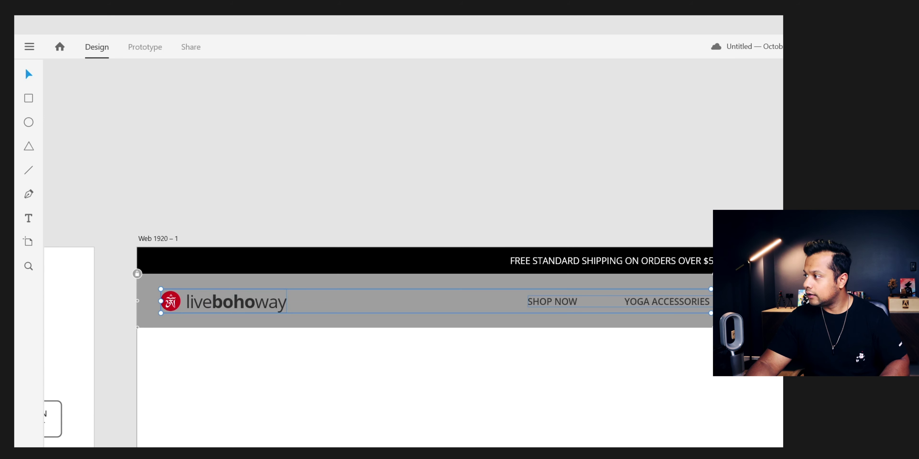
# Step: Switch to Firefox and compare the headers and hero banners of the Hugger Mugger, adidas, Under Armour and Puma home pages
pyautogui.press('Escape')
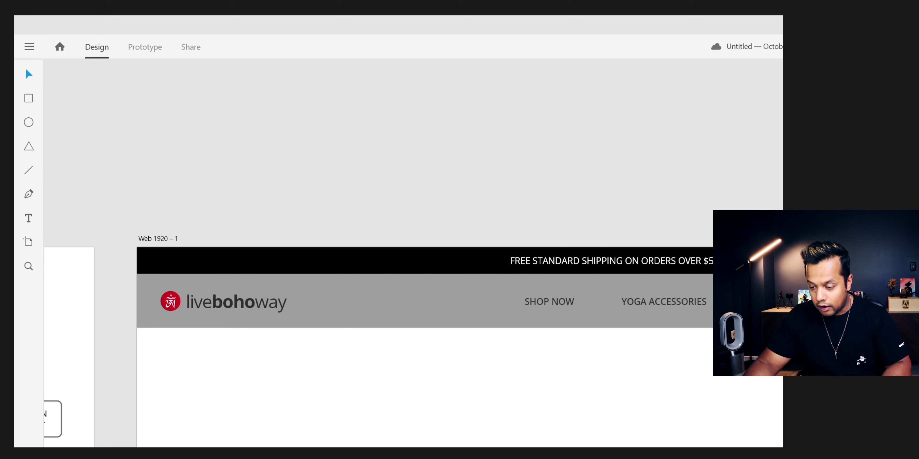
pyautogui.hotkey('alt', 'Tab')
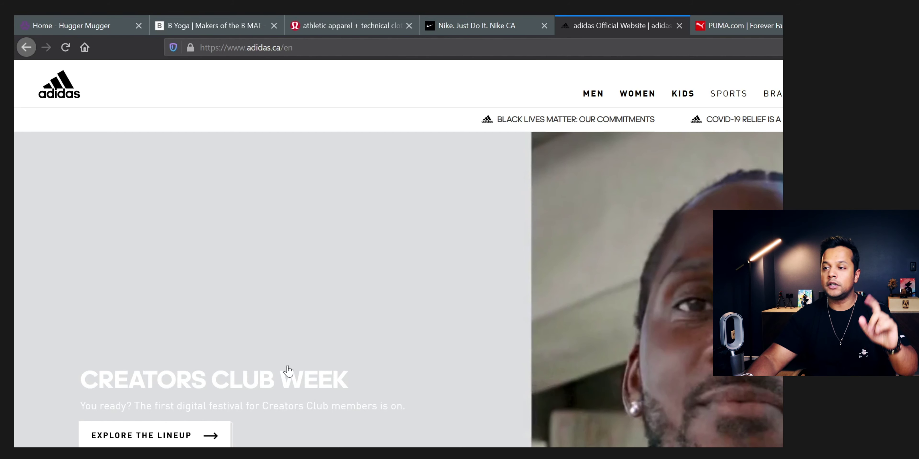
pyautogui.click(96, 22)
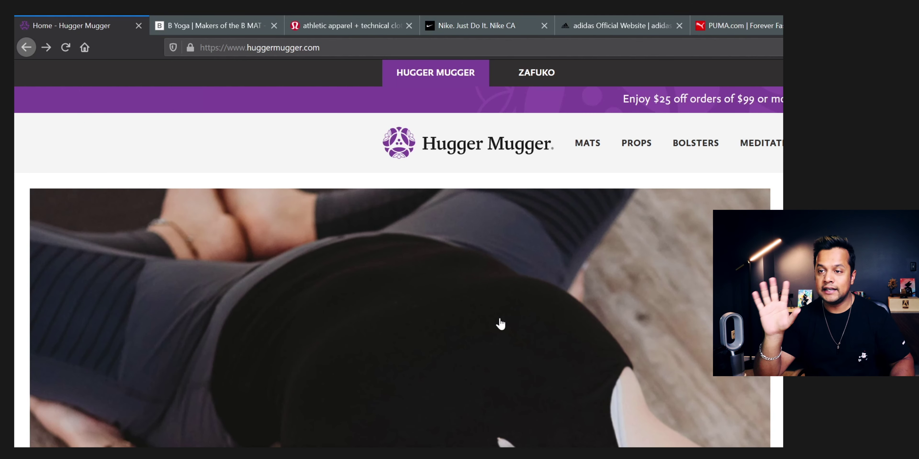
pyautogui.hotkey('ctrl', '5')
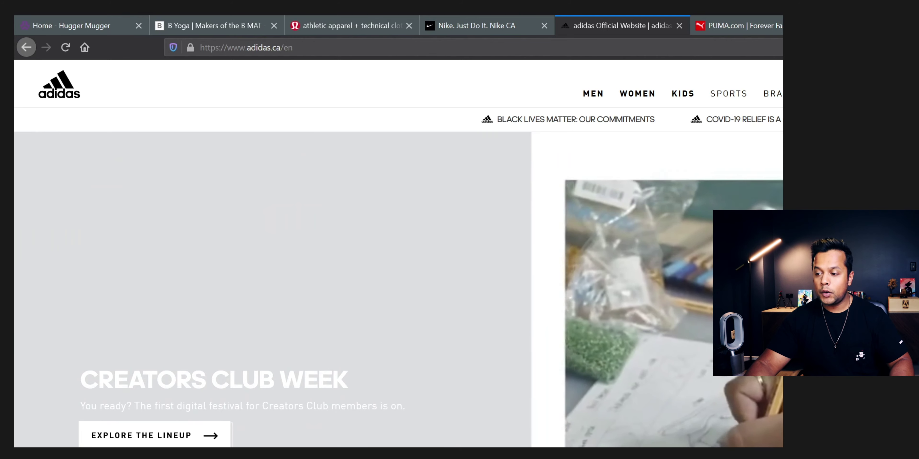
pyautogui.press('super+Down')
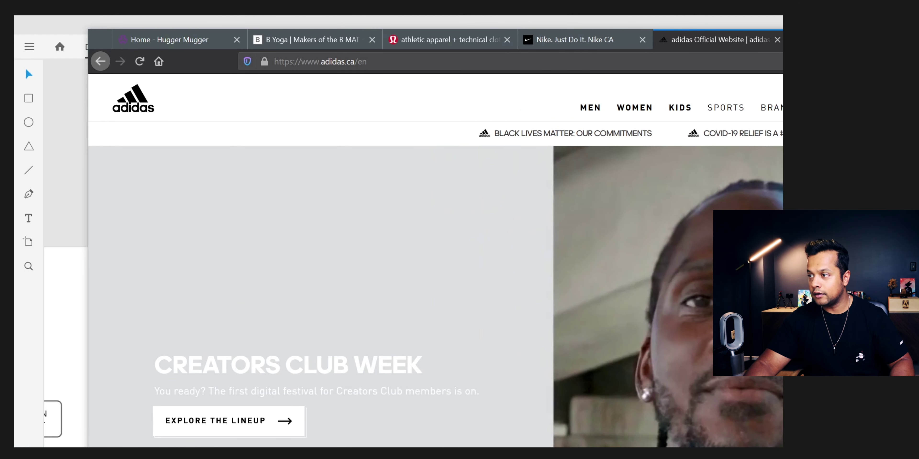
pyautogui.hotkey('ctrl', 'Tab')
pyautogui.hotkey('ctrl', 'shift', 'Tab')
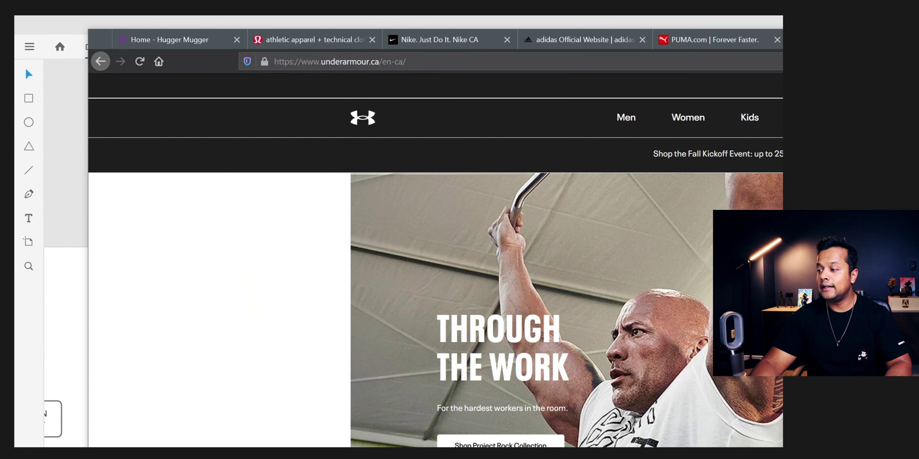
pyautogui.click(709, 39)
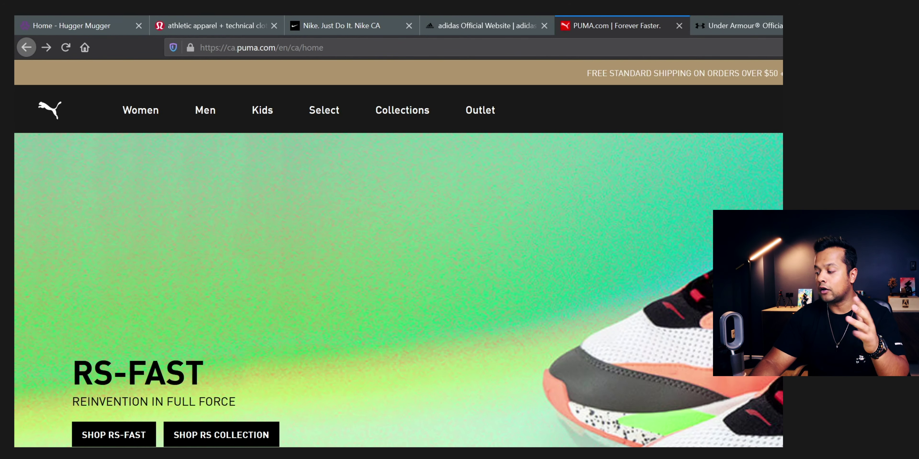
pyautogui.click(756, 26)
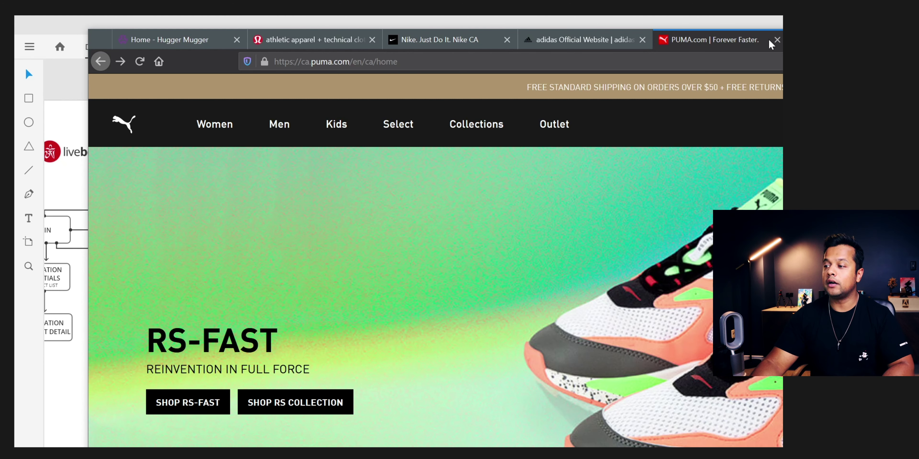
# Step: Return to Adobe XD, place a copy of the grey menu bar lower on the Web 1920 artboard and fill it light grey
pyautogui.hotkey('alt', 'Tab')
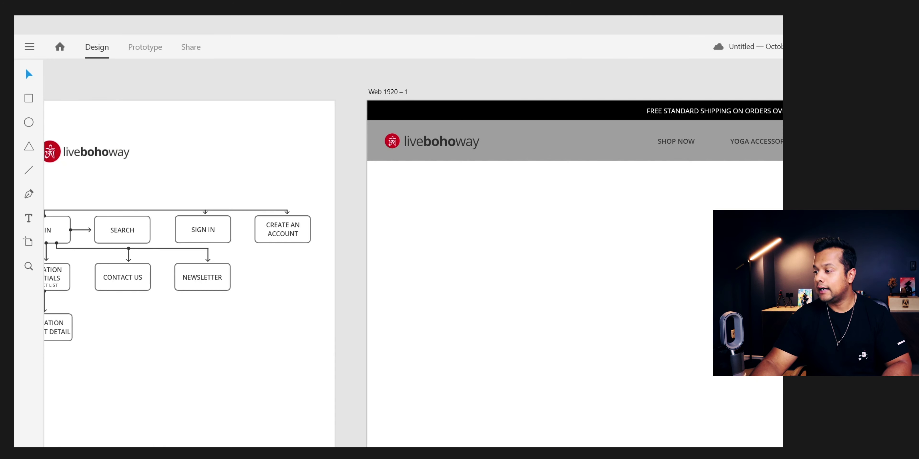
pyautogui.click(599, 159)
pyautogui.moveTo(598, 157); pyautogui.dragTo(609, 300)
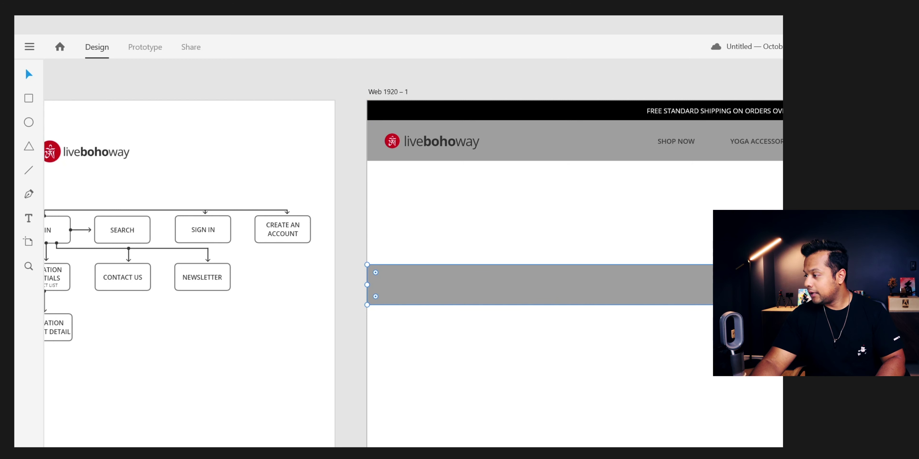
pyautogui.press('Return')
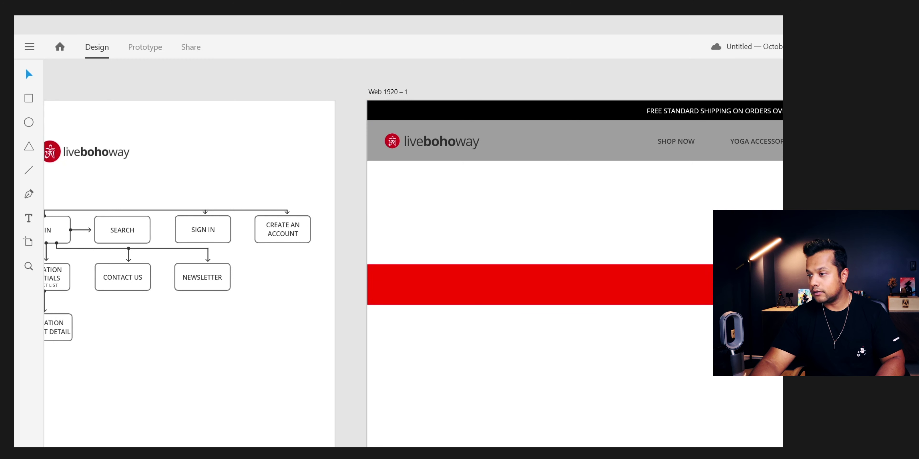
pyautogui.click(535, 285)
pyautogui.press('Delete')
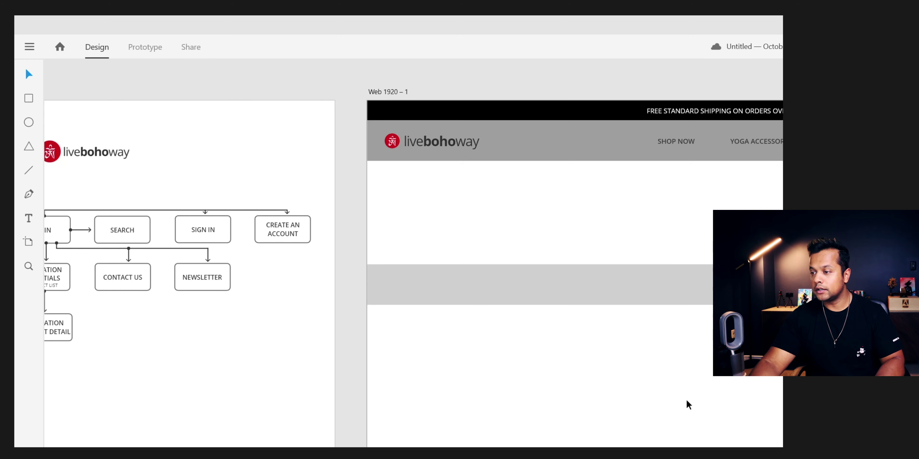
# Step: Extend the light grey rectangle upward until its top edge meets the bottom of the menu bar
pyautogui.click(700, 291)
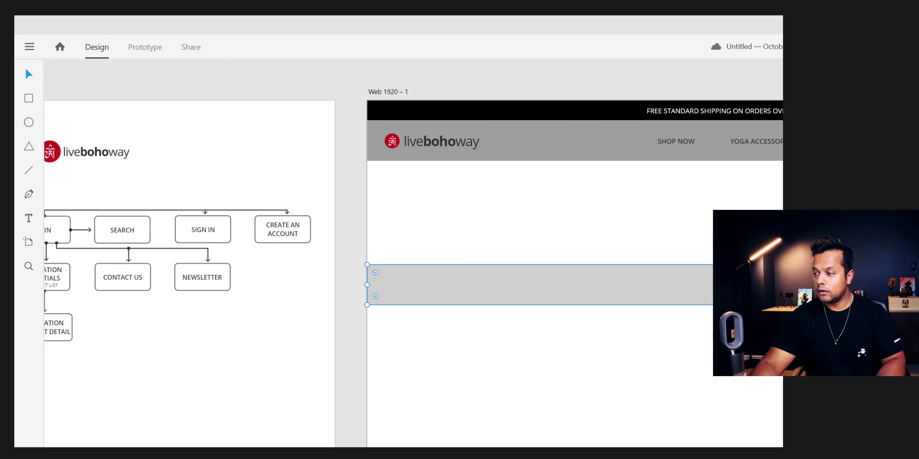
pyautogui.moveTo(754, 265); pyautogui.dragTo(754, 160)
pyautogui.hotkey('ctrl', '+')
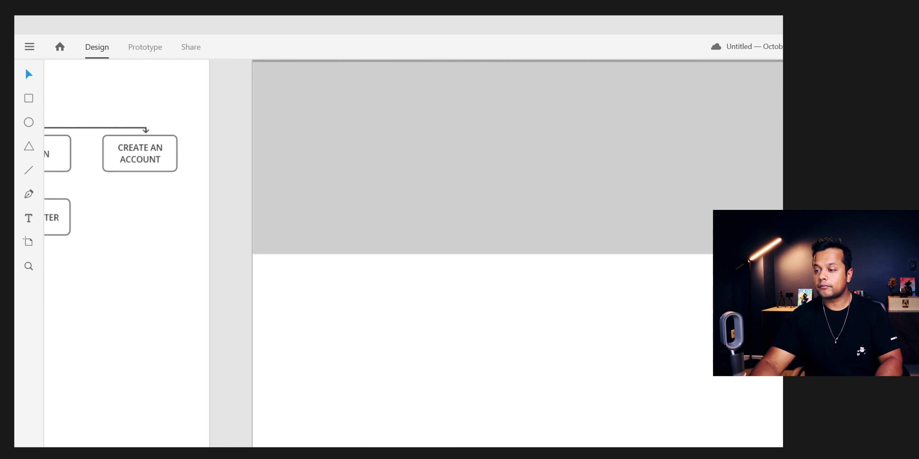
pyautogui.scroll(5, 609, 442)
pyautogui.hscroll(3, 609, 443)
pyautogui.scroll(-1, 609, 443)
pyautogui.press('Escape')
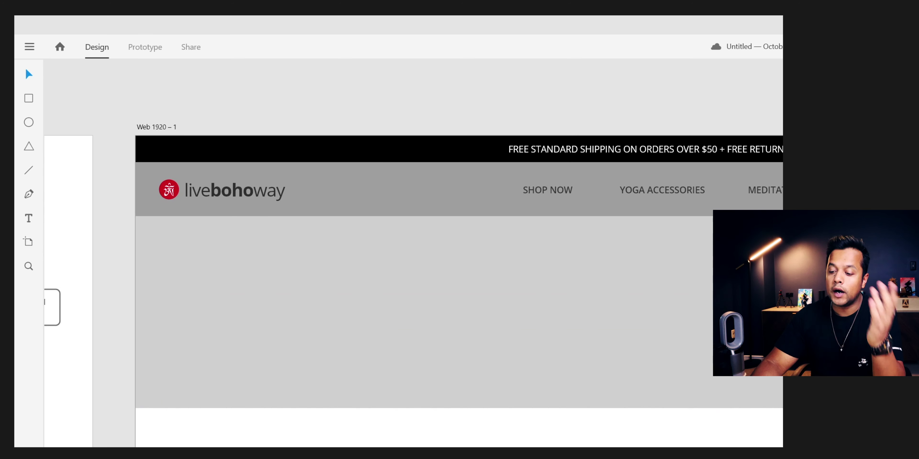
# Step: Switch to Firefox and inspect the dimensions of the Puma page's RS-FAST hero image in the maximized browser
pyautogui.hotkey('alt', 'Tab')
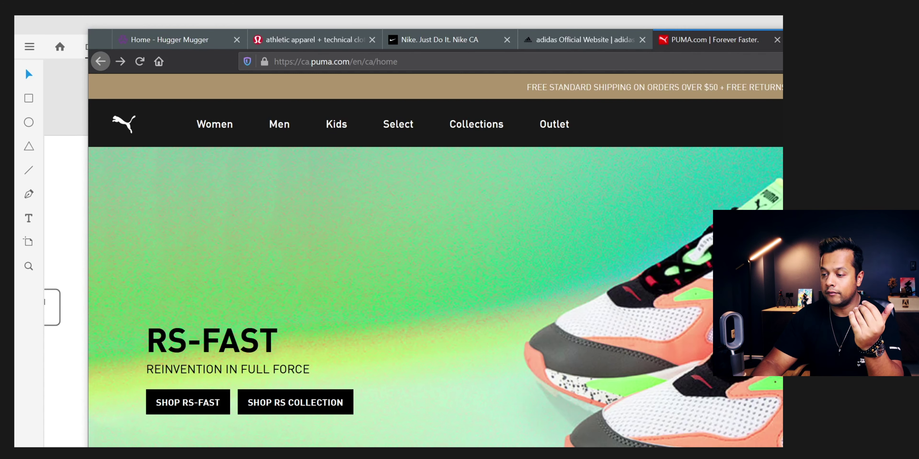
pyautogui.rightClick(454, 388)
pyautogui.press('q')
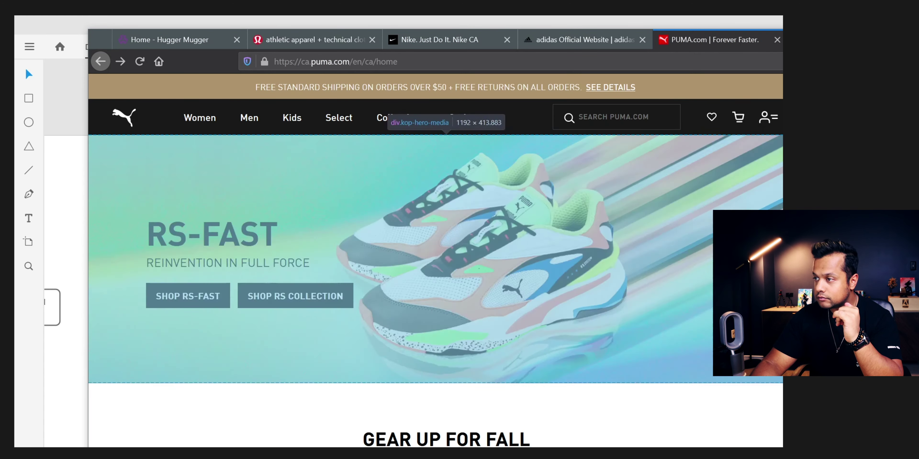
pyautogui.press('super+Up')
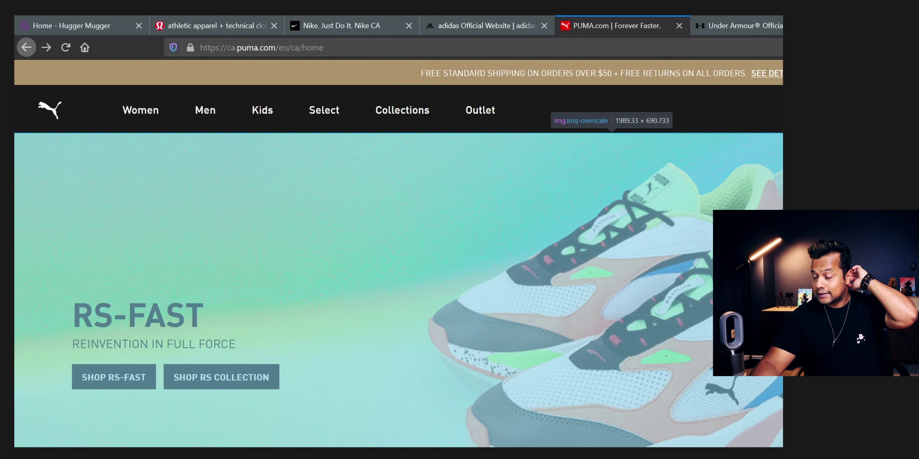
# Step: Return to Adobe XD and extend the light grey hero rectangle downward, keeping its top edge flush with the menu bar
pyautogui.hotkey('alt', 'Tab')
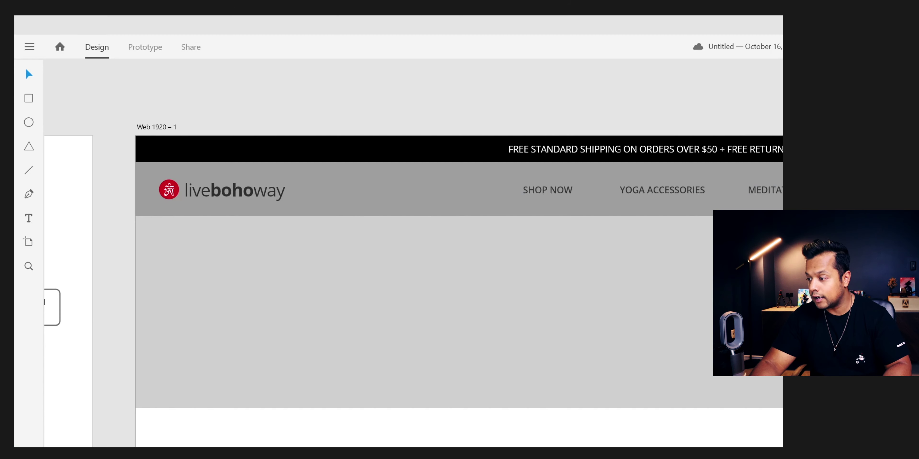
pyautogui.click(460, 312)
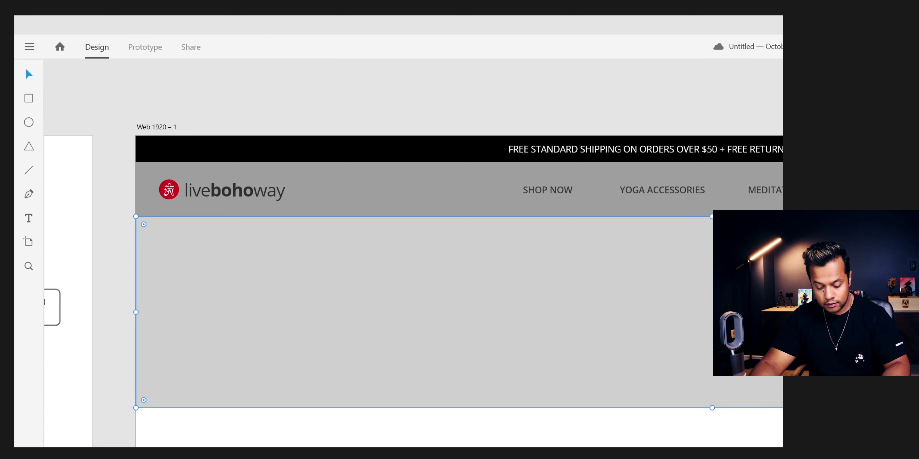
pyautogui.moveTo(711, 408); pyautogui.dragTo(712, 458)
pyautogui.moveTo(459, 312)
pyautogui.mouseDown()
pyautogui.moveTo(459, 360)
pyautogui.moveTo(459, 312)
pyautogui.mouseUp()
pyautogui.press('Down')
pyautogui.press('Down')
pyautogui.press('Down')
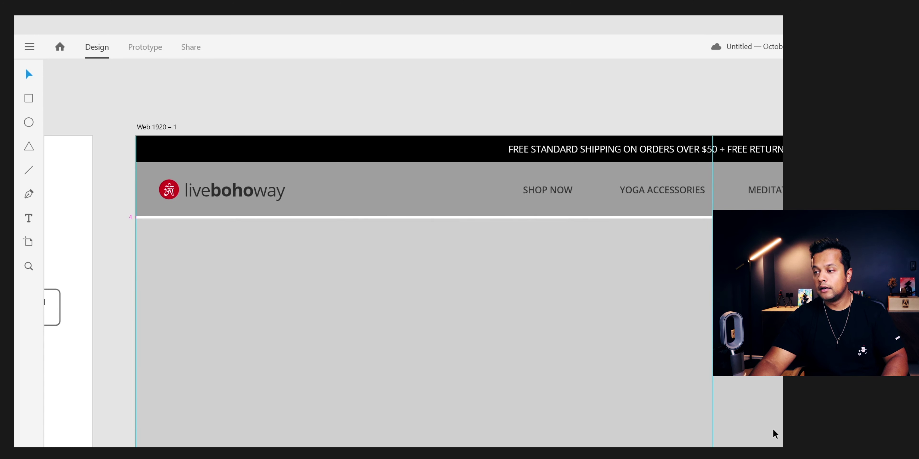
pyautogui.press('Up')
pyautogui.press('Up')
pyautogui.press('Up')
pyautogui.press('Escape')
pyautogui.moveTo(738, 435); pyautogui.dragTo(779, 421)
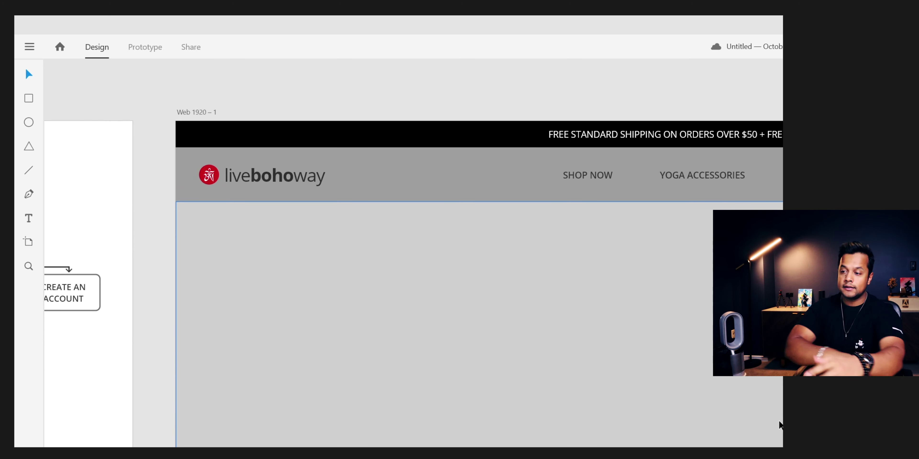
pyautogui.hotkey('ctrl', 's')
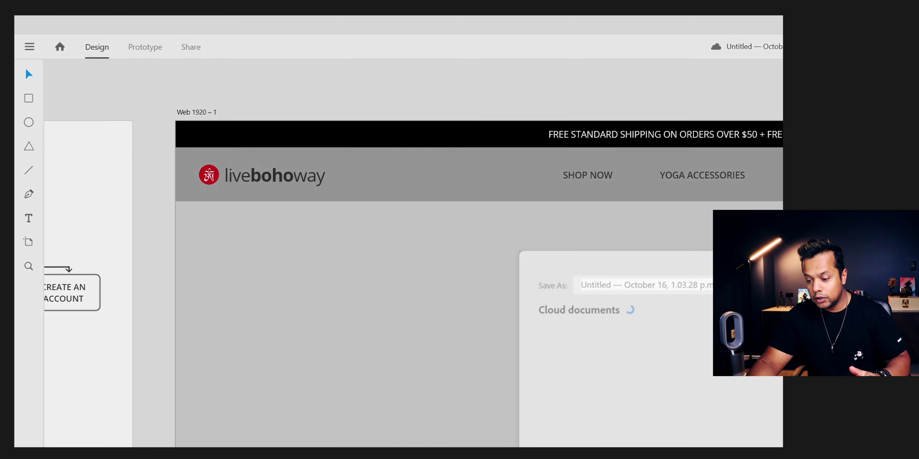
pyautogui.press('Escape')
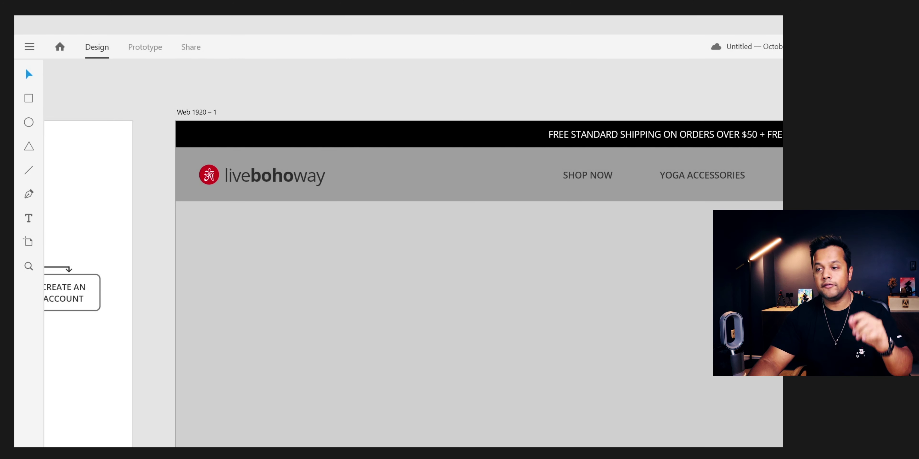
# Step: Switch to Chrome, dismiss the profile icon's download view and search the Noun Project icons for "image"
pyautogui.moveTo(782, 99); pyautogui.dragTo(449, 88)
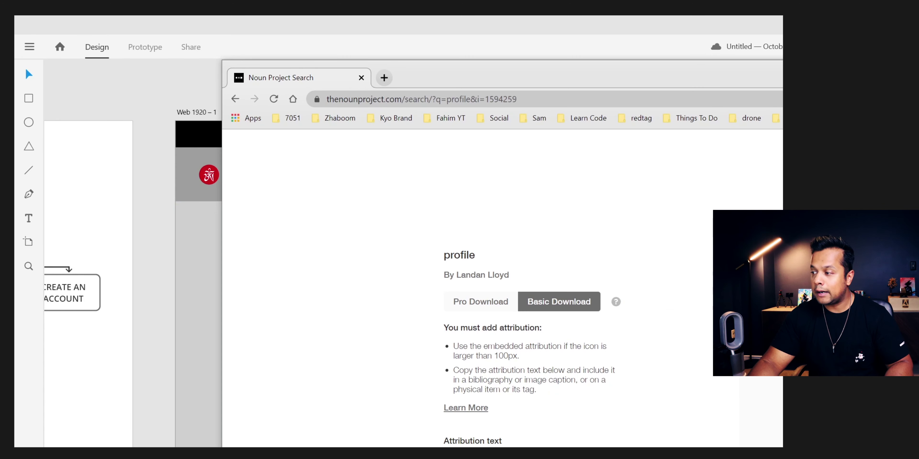
pyautogui.press('Escape')
pyautogui.doubleClick(567, 190)
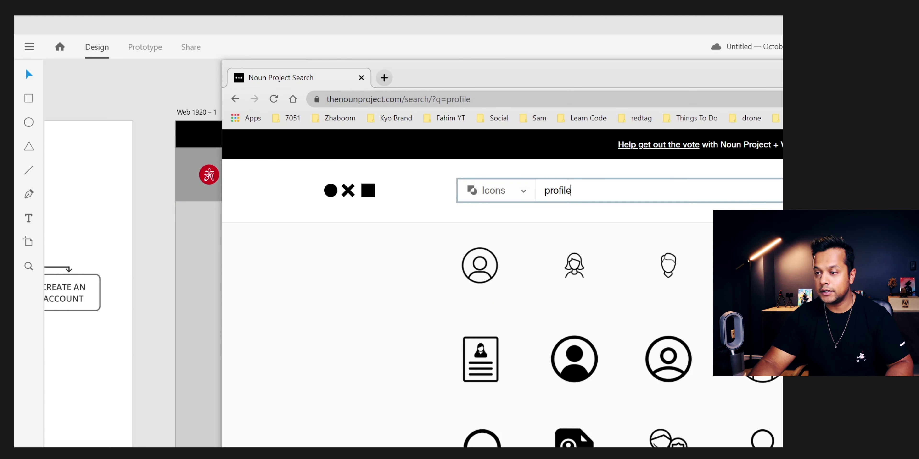
pyautogui.write('image')
pyautogui.press('Return')
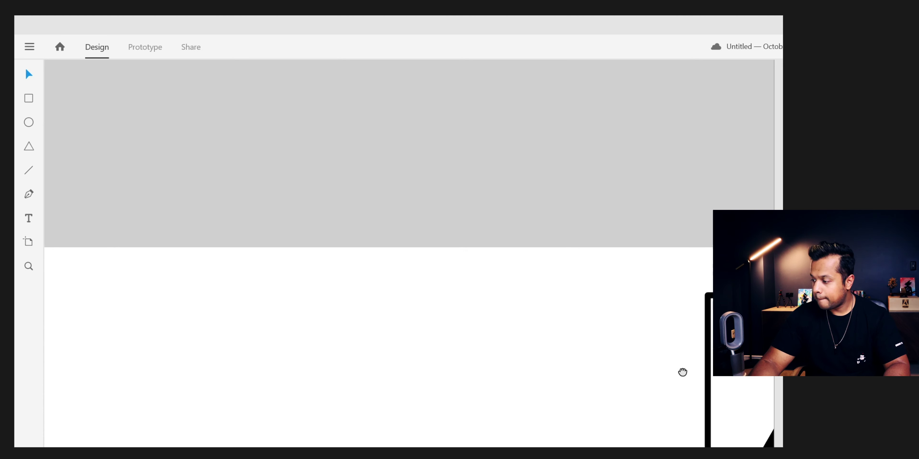
# Step: Bring the mountain image icon into Adobe XD, strip its frame and place the mountains in mid-grey on the hero rectangle
pyautogui.hotkey('ctrl', 'v')
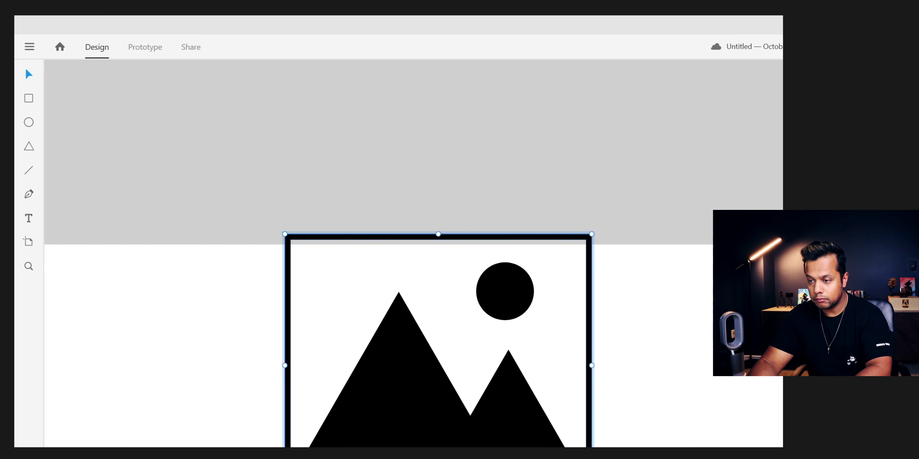
pyautogui.press('Delete')
pyautogui.hotkey('ctrl', 'z')
pyautogui.doubleClick(402, 423)
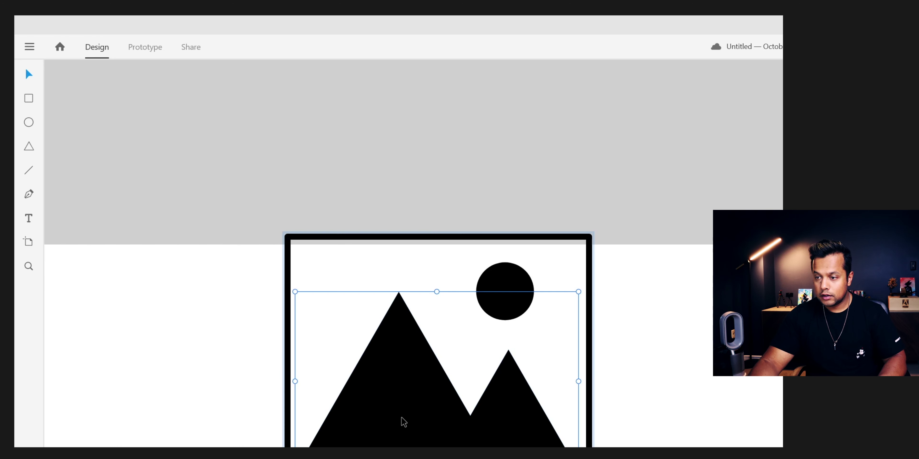
pyautogui.press('Delete')
pyautogui.moveTo(696, 446); pyautogui.dragTo(230, 402)
pyautogui.press('Delete')
pyautogui.hotkey('ctrl', 'z')
pyautogui.press('Delete')
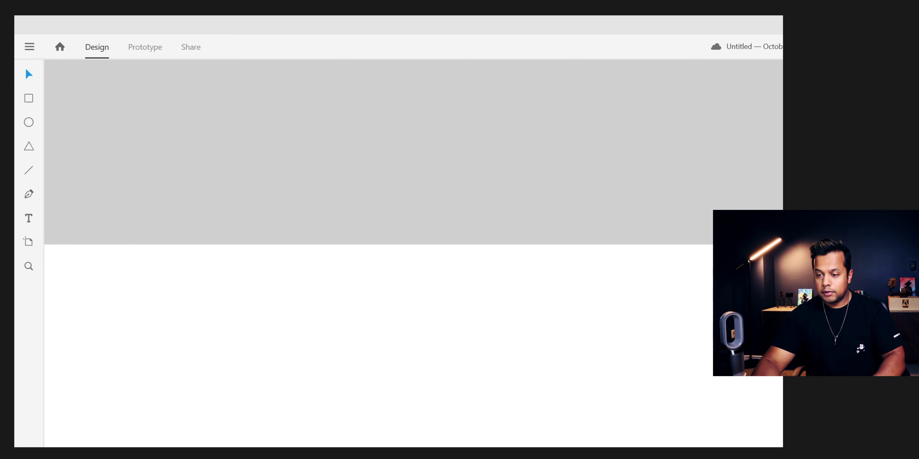
pyautogui.hotkey('ctrl', 'z')
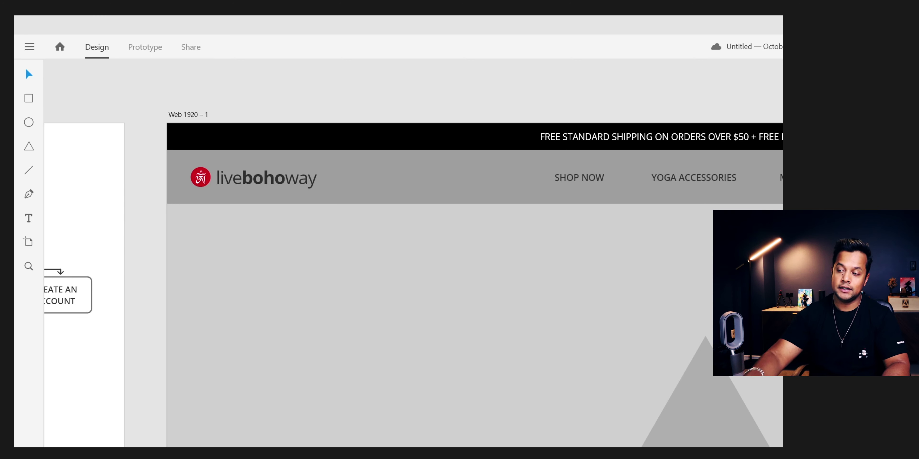
# Step: Switch to Firefox and examine the hero text layouts on the Puma, adidas and Under Armour home pages
pyautogui.click(767, 339)
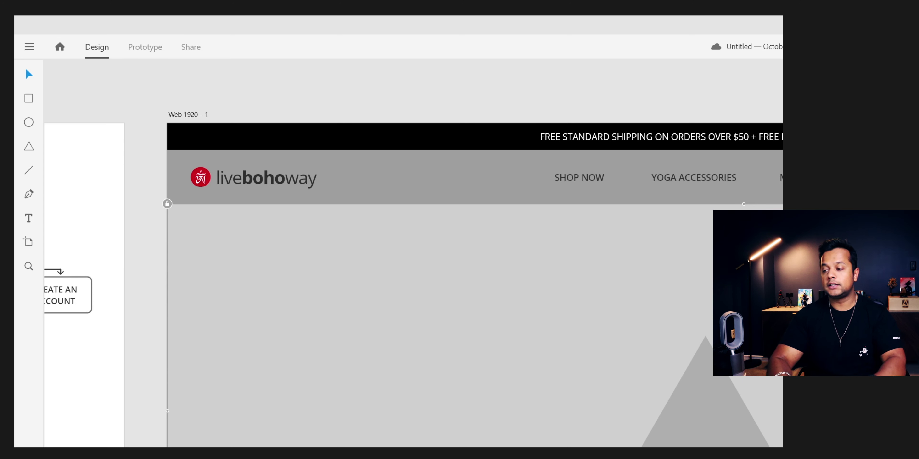
pyautogui.press('Escape')
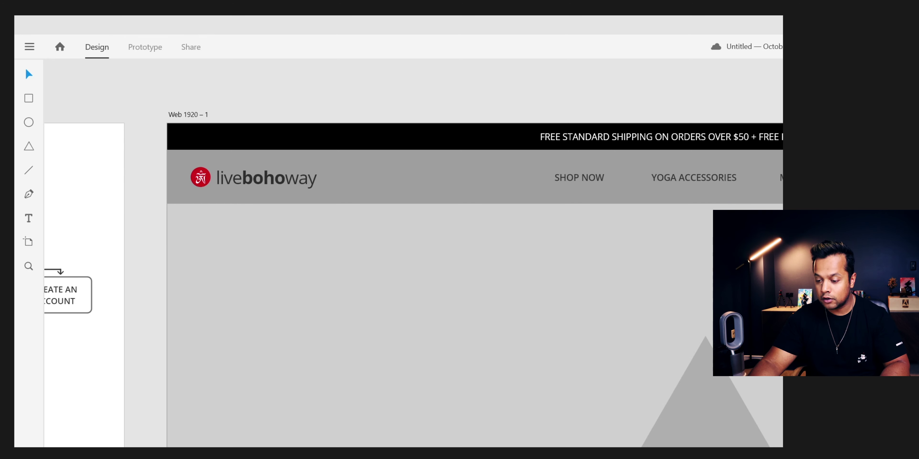
pyautogui.hotkey('alt', 'Tab')
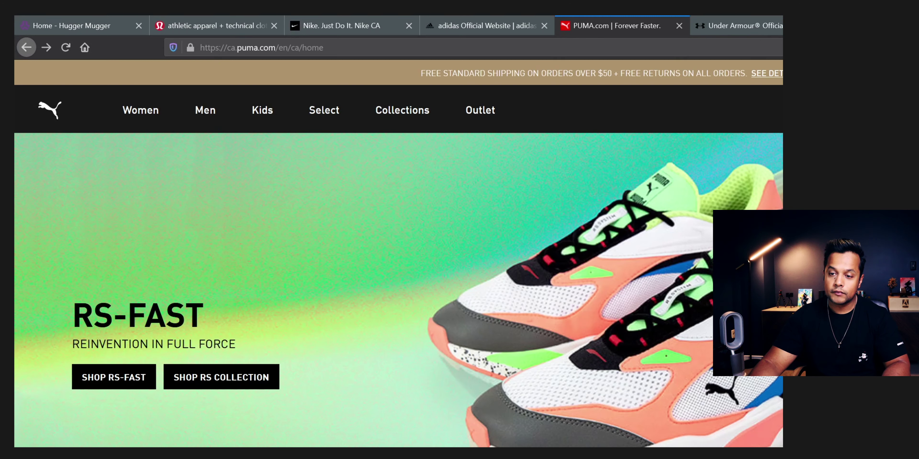
pyautogui.click(467, 22)
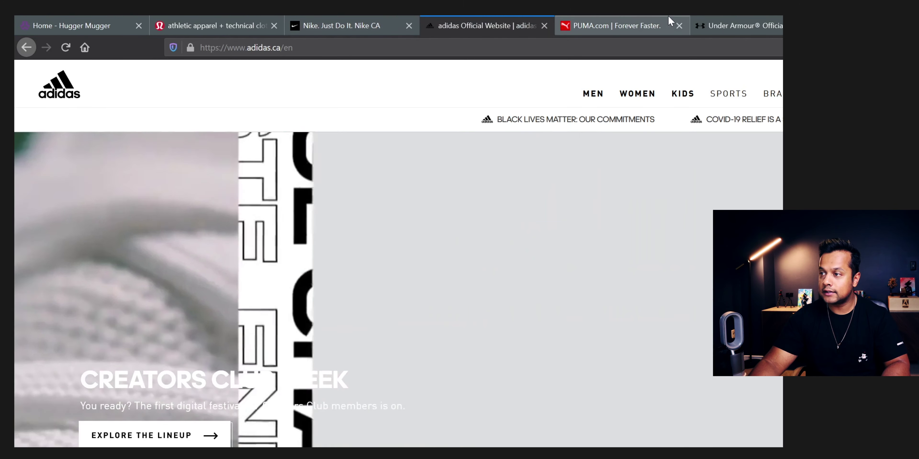
pyautogui.click(735, 25)
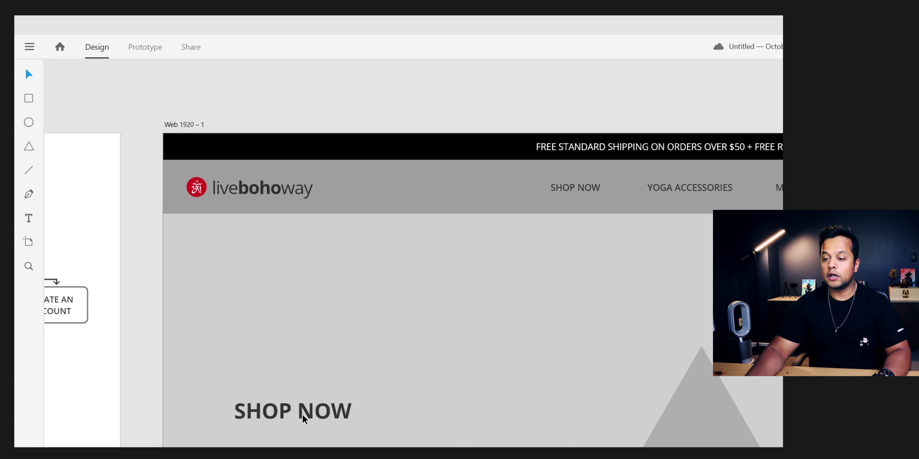
# Step: In Adobe XD, duplicate the SHOP NOW heading on the hero directly below the original and reduce the copy's text size
pyautogui.moveTo(302, 419); pyautogui.dragTo(303, 444)
pyautogui.doubleClick(303, 442)
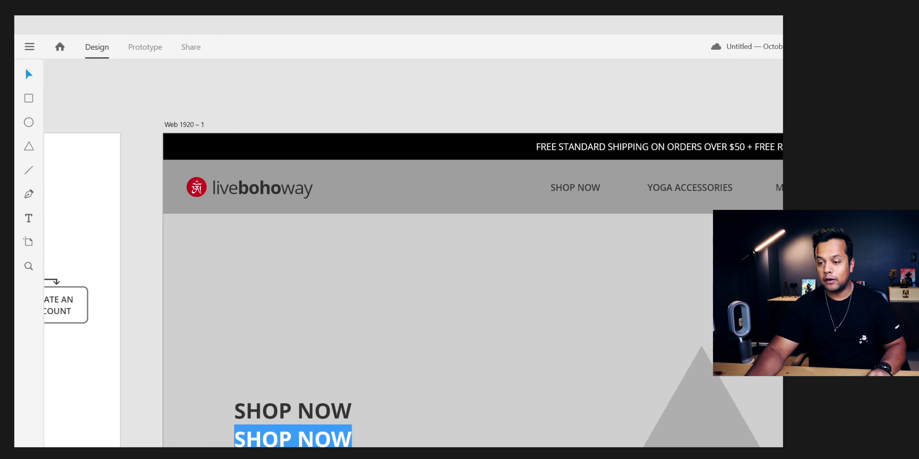
pyautogui.press('Escape')
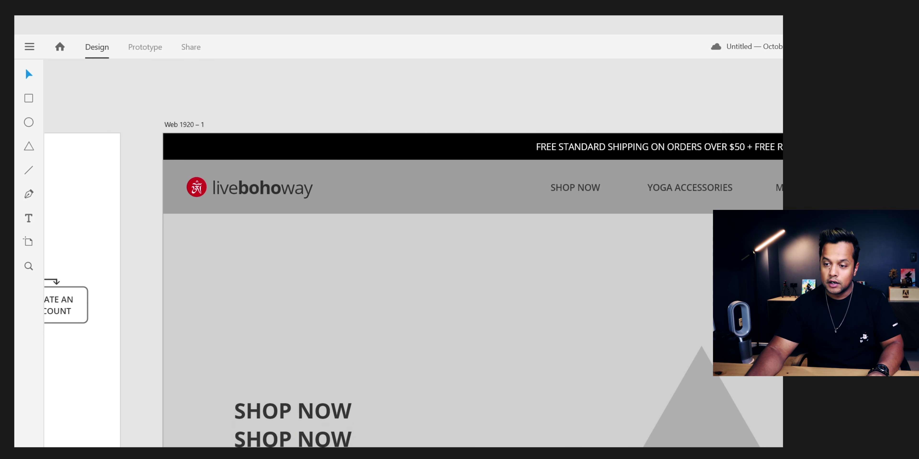
pyautogui.hotkey('ctrl', 'a')
pyautogui.press('Escape')
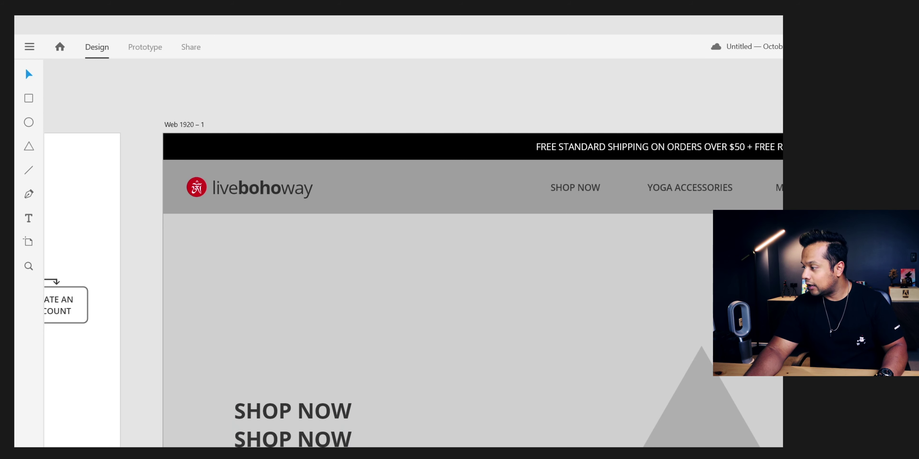
pyautogui.press('Return')
pyautogui.press('Escape')
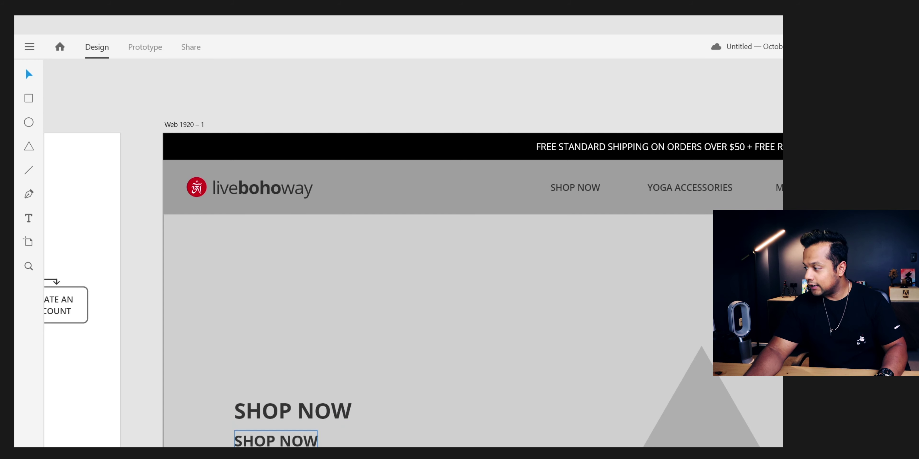
# Step: Switch to Firefox and examine the hero headline wording on the lululemon, Puma and Under Armour home pages
pyautogui.click(290, 417)
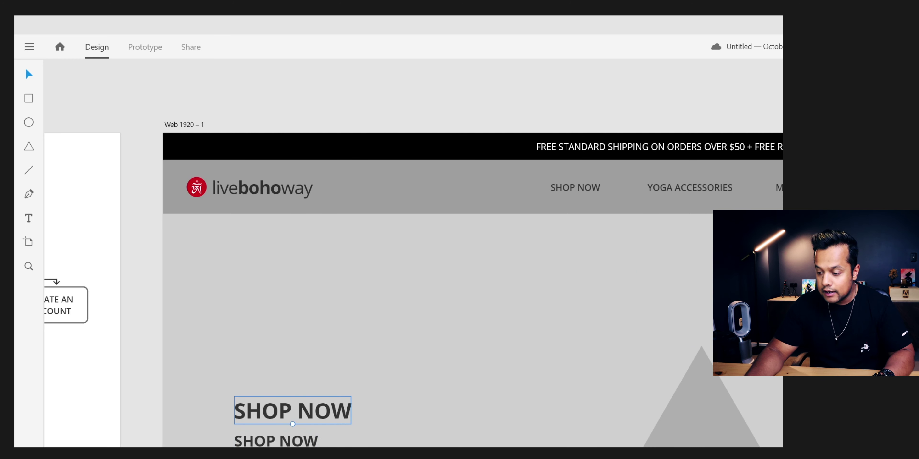
pyautogui.hotkey('alt', 'Tab')
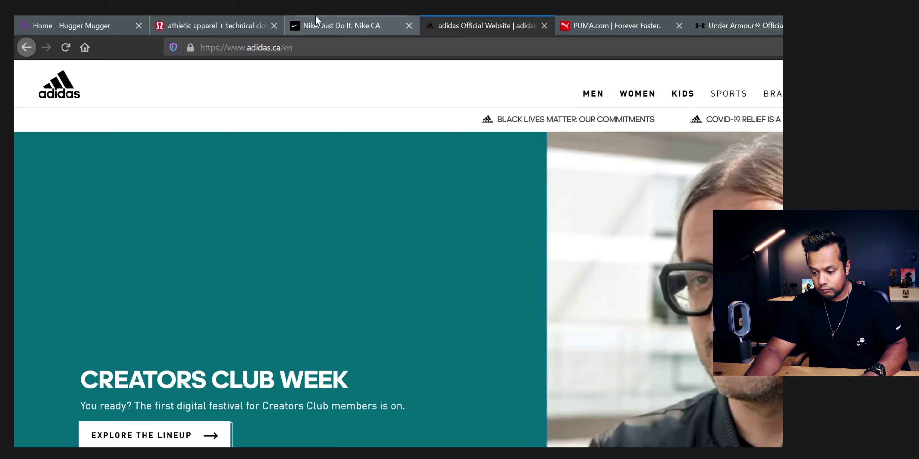
pyautogui.click(316, 19)
pyautogui.click(209, 19)
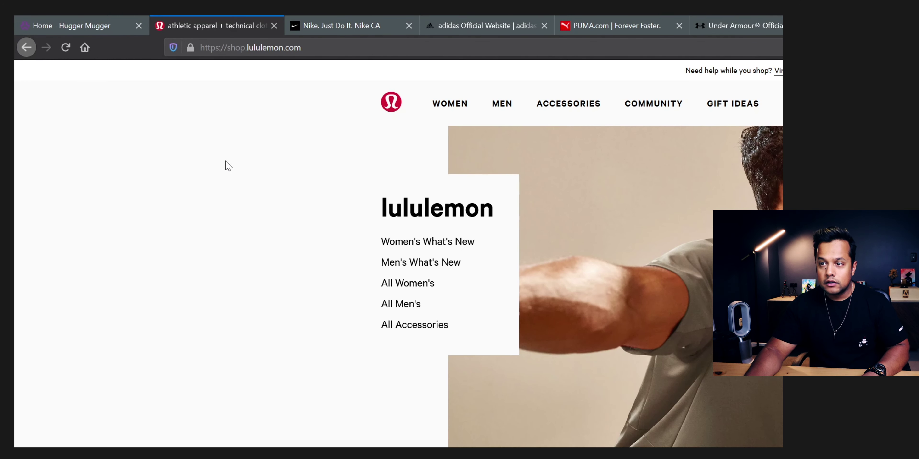
pyautogui.click(614, 20)
pyautogui.click(722, 18)
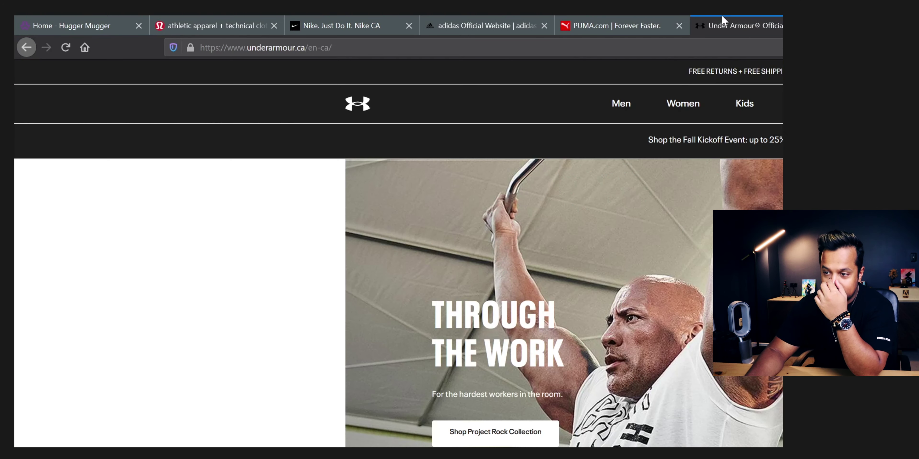
pyautogui.moveTo(432, 314); pyautogui.dragTo(563, 395)
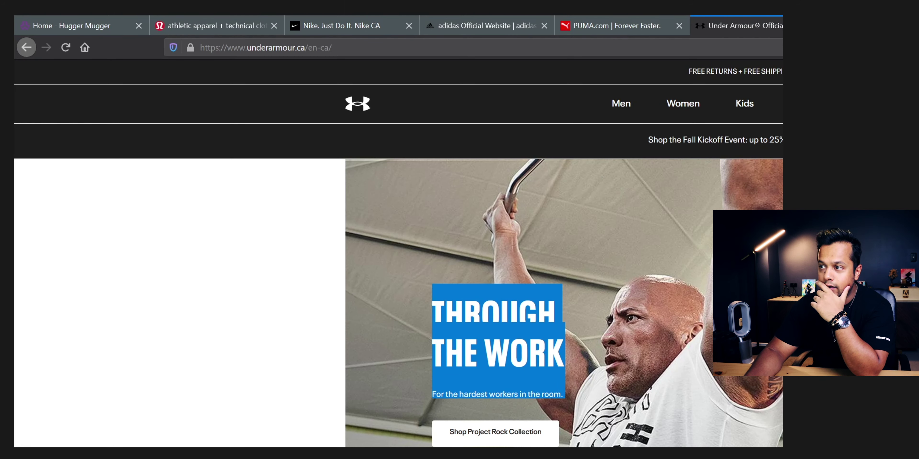
pyautogui.rightClick(506, 356)
pyautogui.click(540, 366)
pyautogui.click(540, 365)
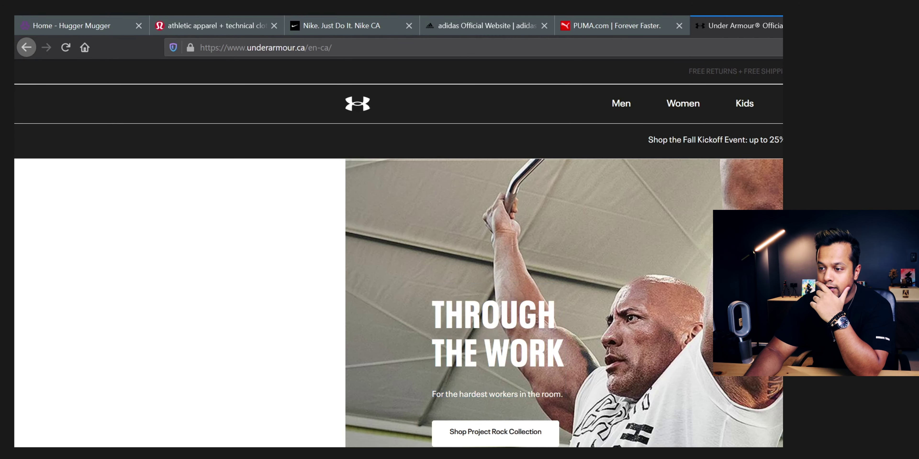
# Step: Return to Adobe XD and replace the upper SHOP NOW hero heading with "50% OFF BLACK FRIDAY"
pyautogui.hotkey('alt', 'Tab')
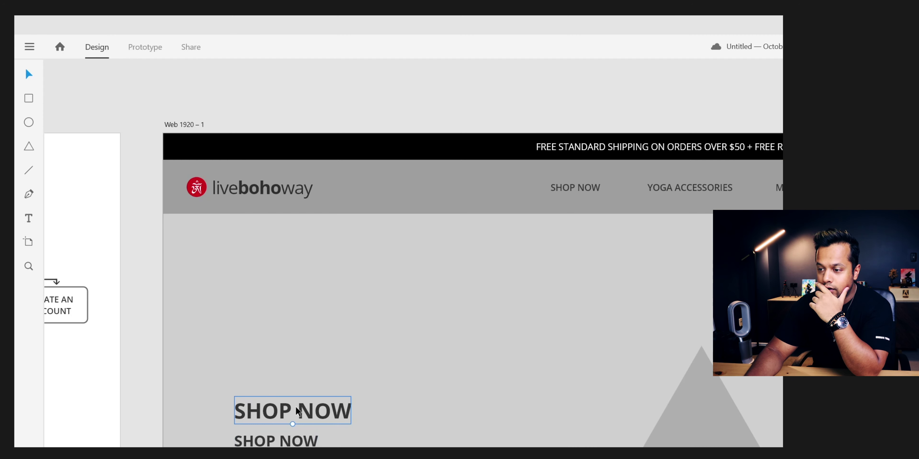
pyautogui.doubleClick(296, 407)
pyautogui.press('BackSpace')
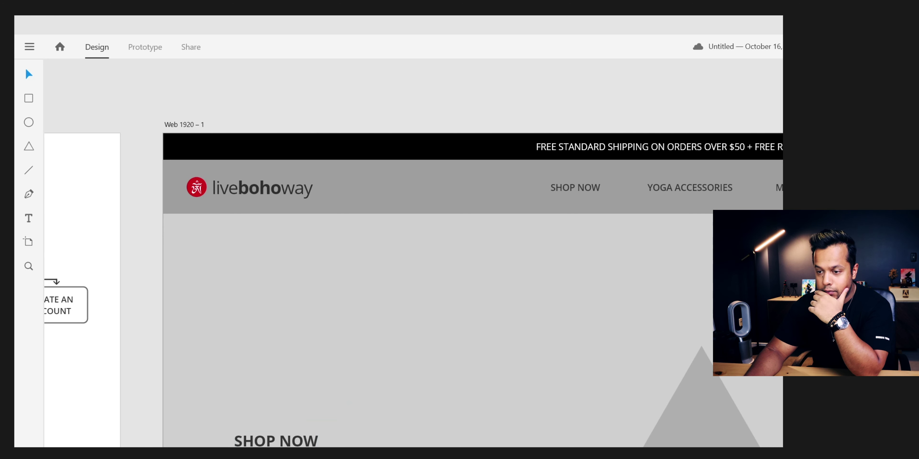
pyautogui.hotkey('ctrl', 'a')
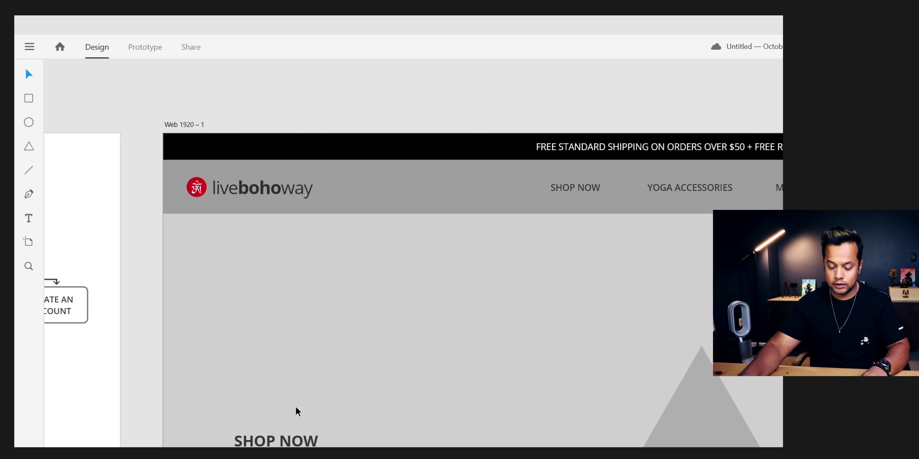
pyautogui.write('50% OFF BLACK F')
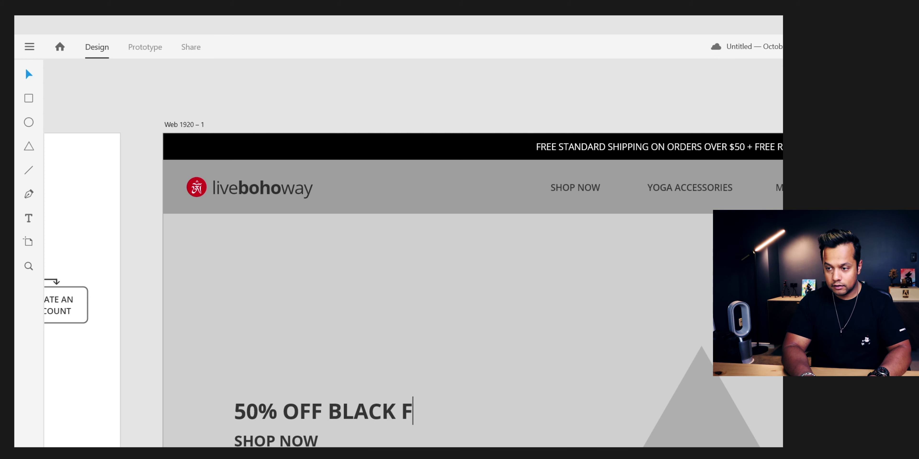
pyautogui.write('RIDA')
pyautogui.press('BackSpace')
pyautogui.press('BackSpace')
pyautogui.press('BackSpace')
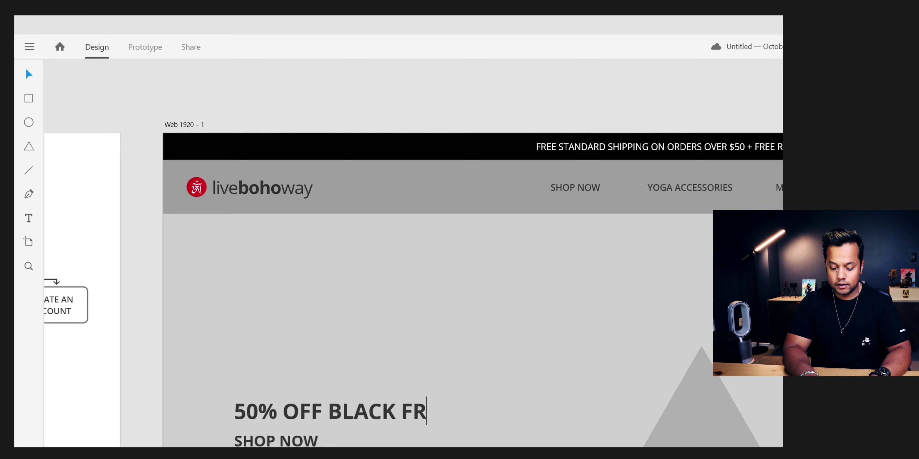
pyautogui.write('IDAY`')
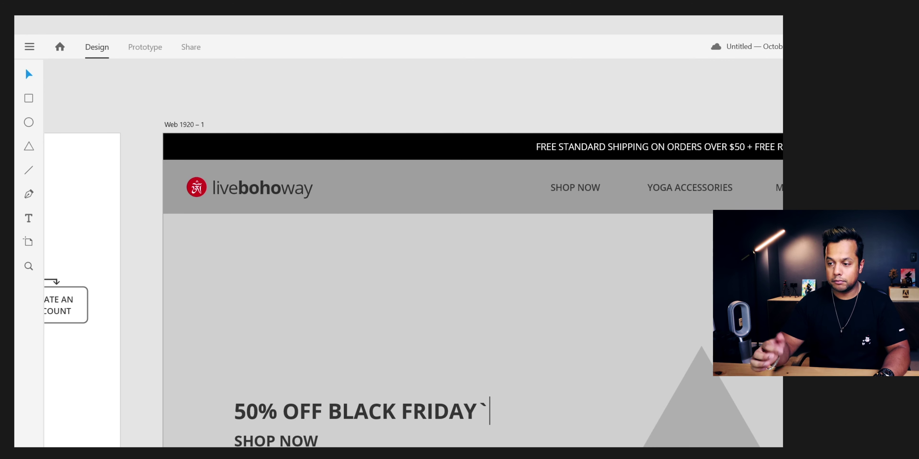
pyautogui.press('BackSpace')
pyautogui.press('Escape')
# Step: Check Puma's RS-FAST headline in Firefox and enlarge the "50% OFF BLACK FRIDAY" heading in Adobe XD to a bigger text size
pyautogui.hotkey('alt', 'Tab')
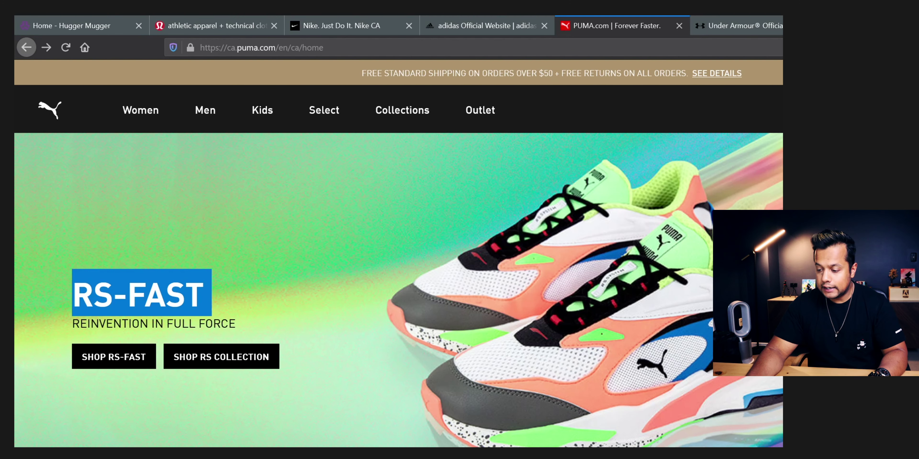
pyautogui.hotkey('alt', 'Tab')
pyautogui.click(398, 415)
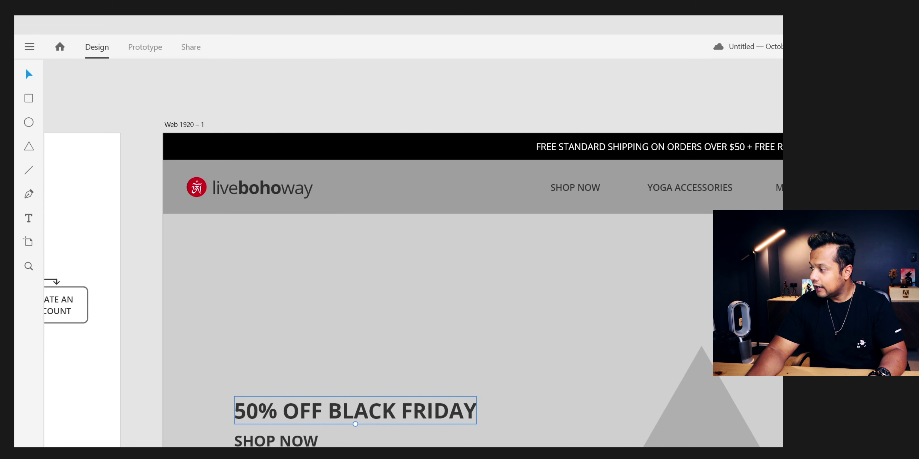
pyautogui.press('Return')
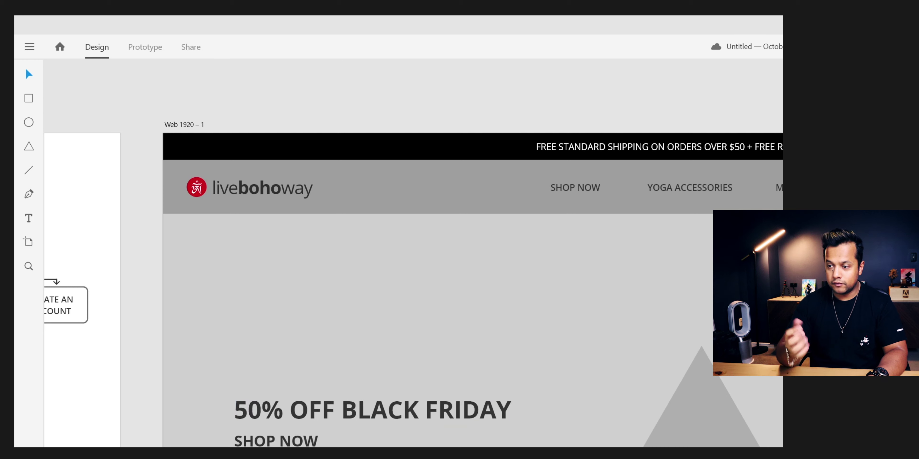
pyautogui.click(571, 322)
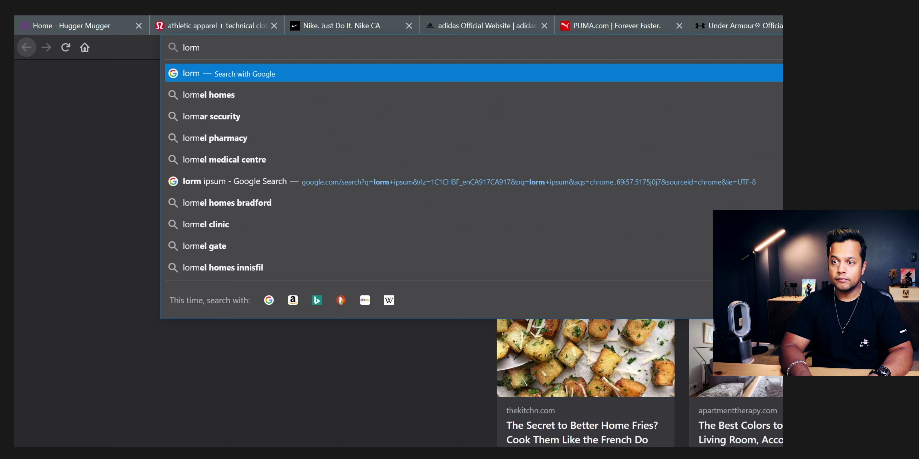
# Step: Search Firefox for "lorm ipsum" and replace the smaller SHOP NOW line in Adobe XD with "Nunc gravida sodales orci, vel porta ante maximus at."
pyautogui.write('ipsum')
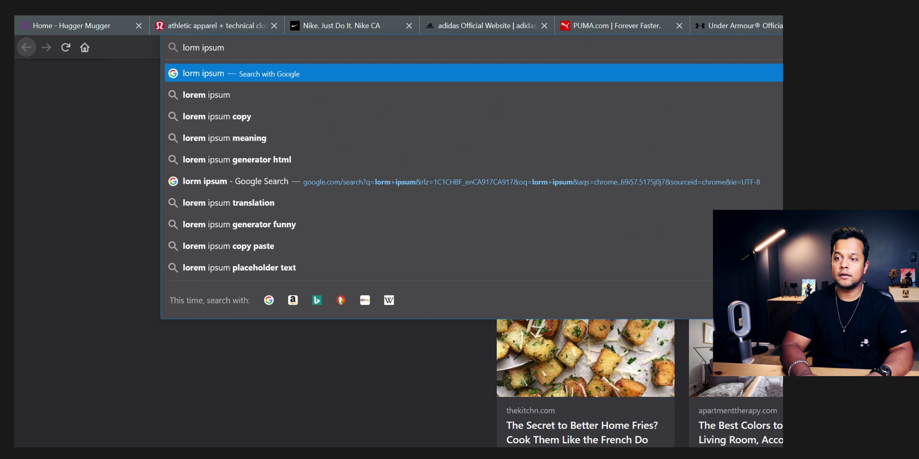
pyautogui.press('Return')
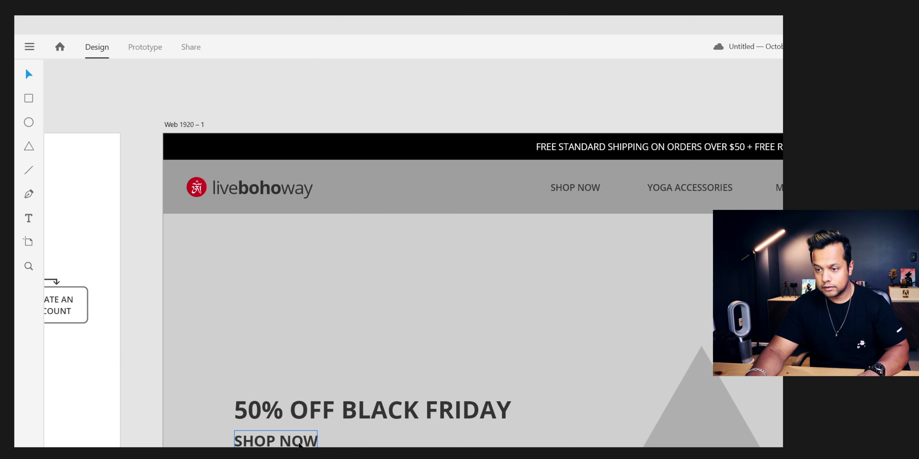
pyautogui.write('Nunc gravida sodales orci, vel porta ante maximus at')
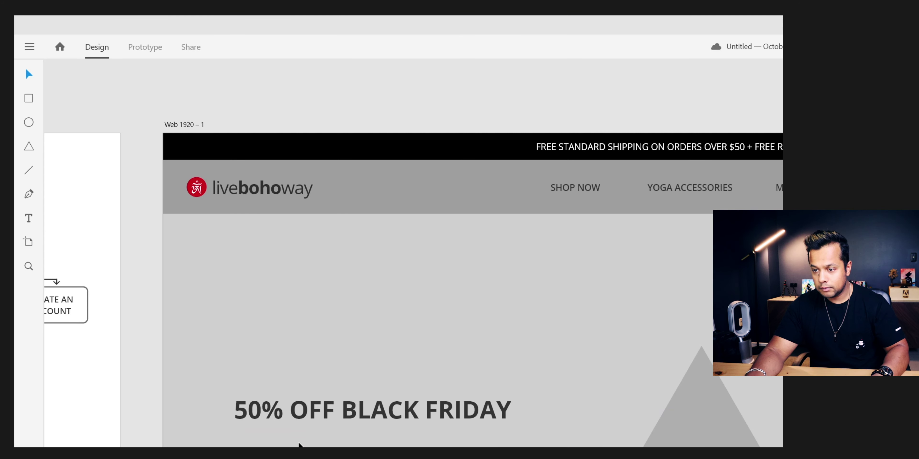
pyautogui.hscroll(-3, 413, 267)
pyautogui.hscroll(3, 413, 268)
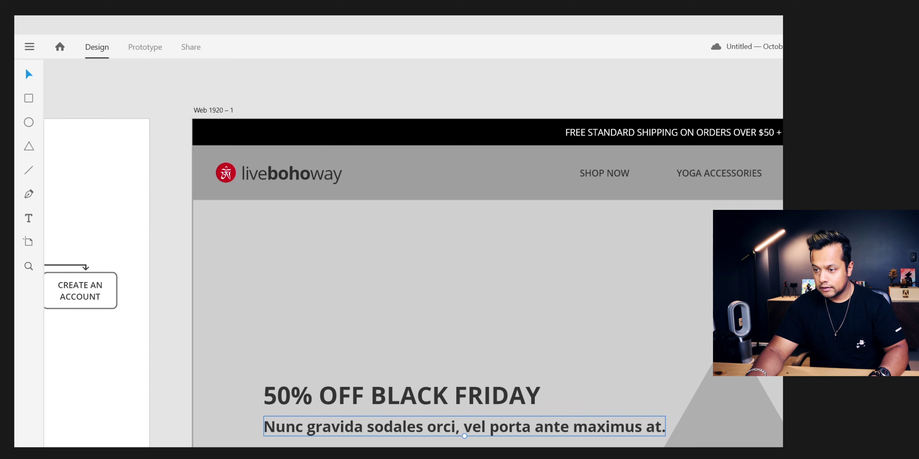
# Step: Delete the word "orci," from the placeholder line below the Black Friday heading
pyautogui.doubleClick(461, 428)
pyautogui.press('BackSpace')
pyautogui.press('BackSpace')
pyautogui.press('BackSpace')
pyautogui.press('BackSpace')
pyautogui.press('BackSpace')
pyautogui.press('BackSpace')
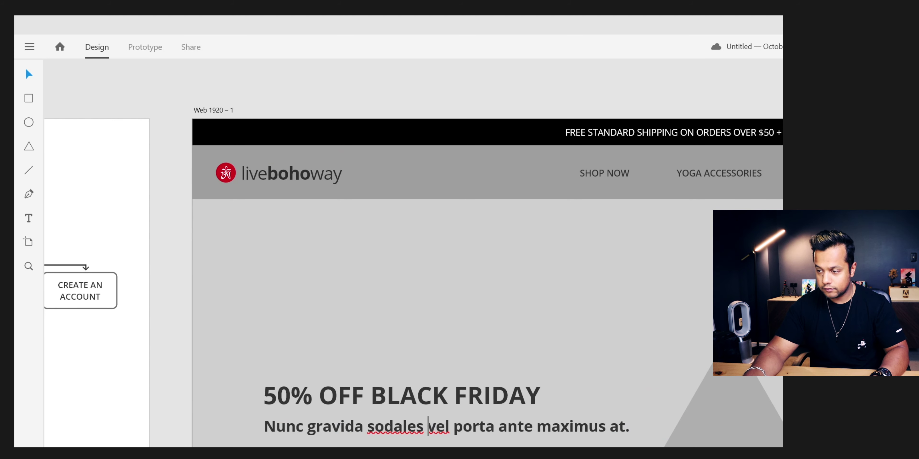
pyautogui.press('Escape')
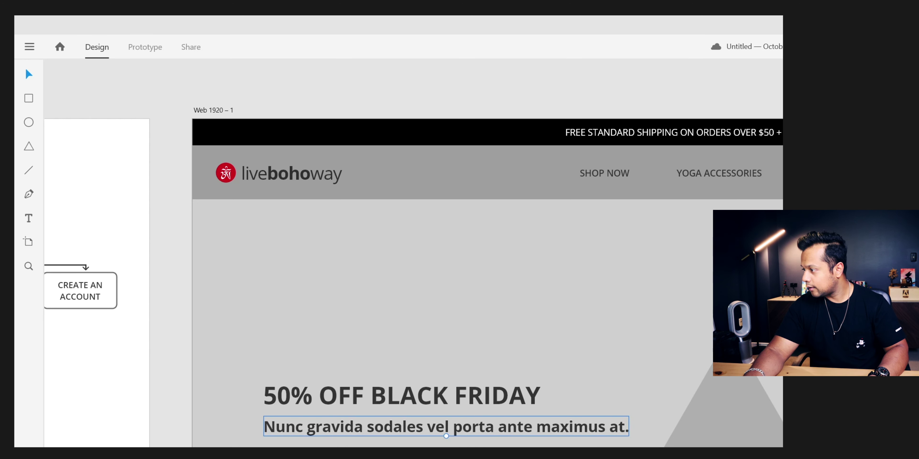
# Step: Give the placeholder line a lighter font weight and move it slightly up, closer to the Black Friday heading
pyautogui.hotkey('ctrl', 'b')
pyautogui.press('Escape')
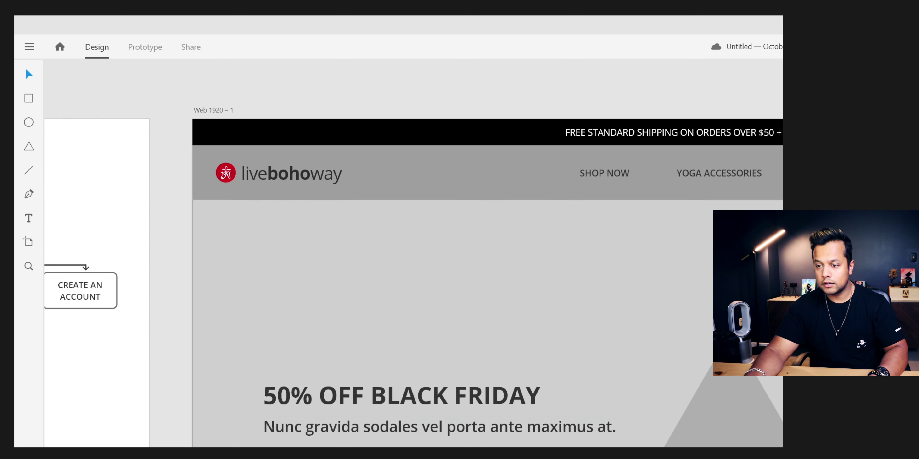
pyautogui.hscroll(5, 337, 445)
pyautogui.hscroll(-4, 336, 445)
pyautogui.moveTo(336, 444); pyautogui.dragTo(336, 440)
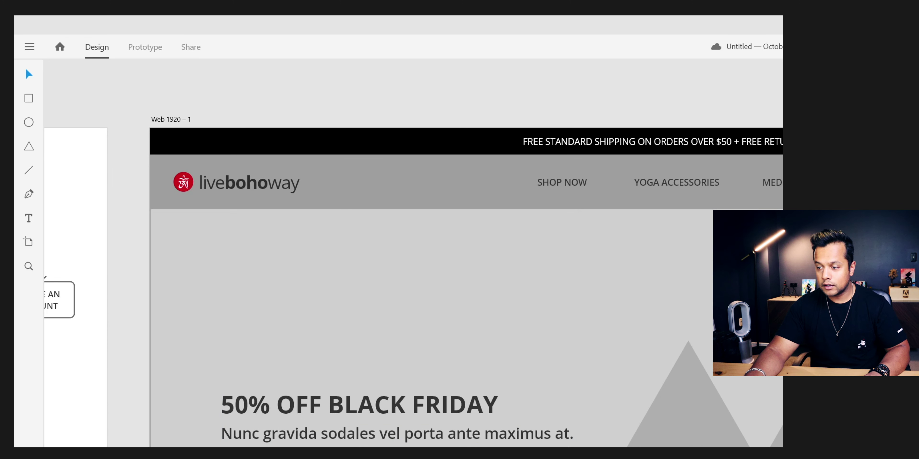
# Step: Shorten the placeholder line to "Nunc gravida sodales porta ante maximus." by deleting "at" and "vel"
pyautogui.doubleClick(572, 435)
pyautogui.doubleClick(564, 433)
pyautogui.press('BackSpace')
pyautogui.press('BackSpace')
pyautogui.doubleClick(393, 433)
pyautogui.press('BackSpace')
pyautogui.press('BackSpace')
pyautogui.press('Escape')
pyautogui.press('Escape')
pyautogui.hscroll(-1, 413, 252)
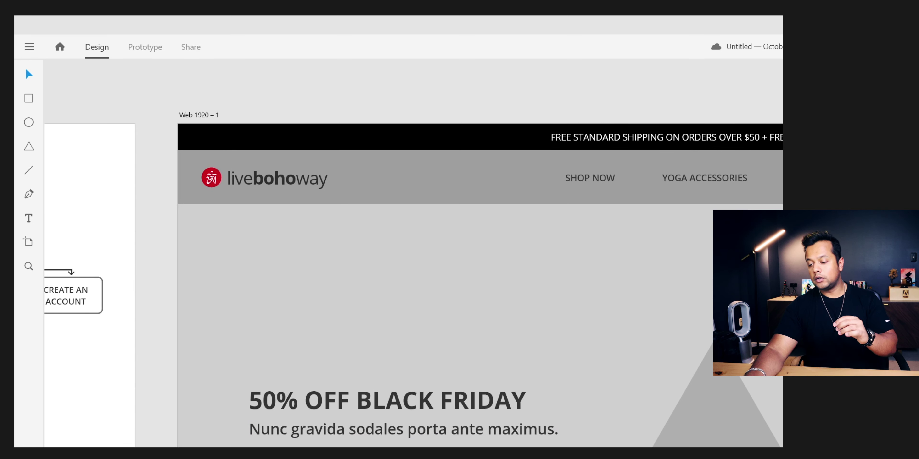
# Step: Switch to Firefox and inspect the size of the SHOP RS COLLECTION button in PUMA's hero banner
pyautogui.hotkey('alt', 'Tab')
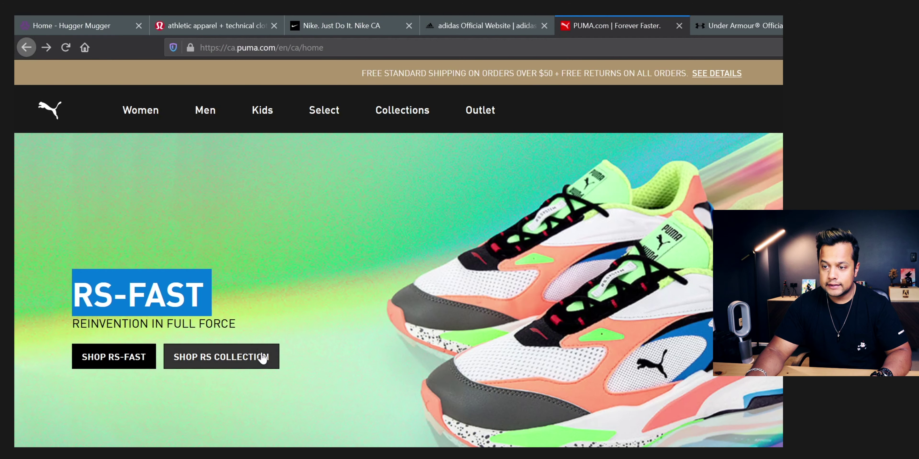
pyautogui.rightClick(264, 353)
pyautogui.press('q')
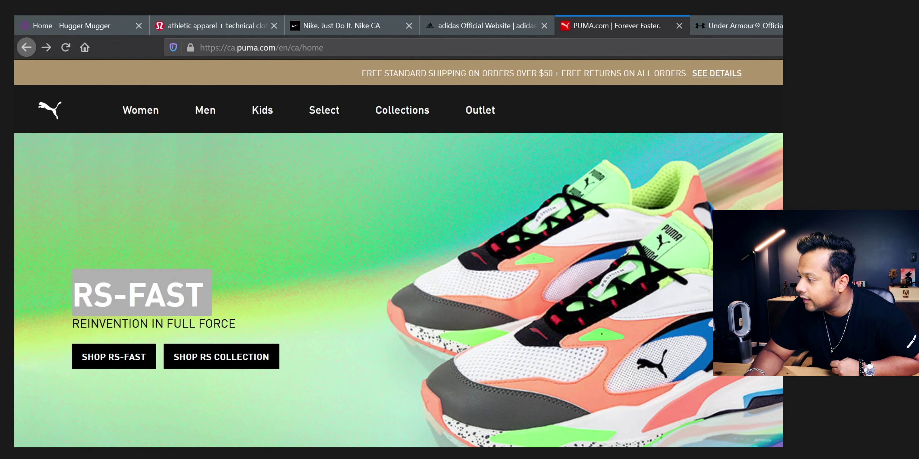
pyautogui.hotkey('ctrl', 'shift', 'c')
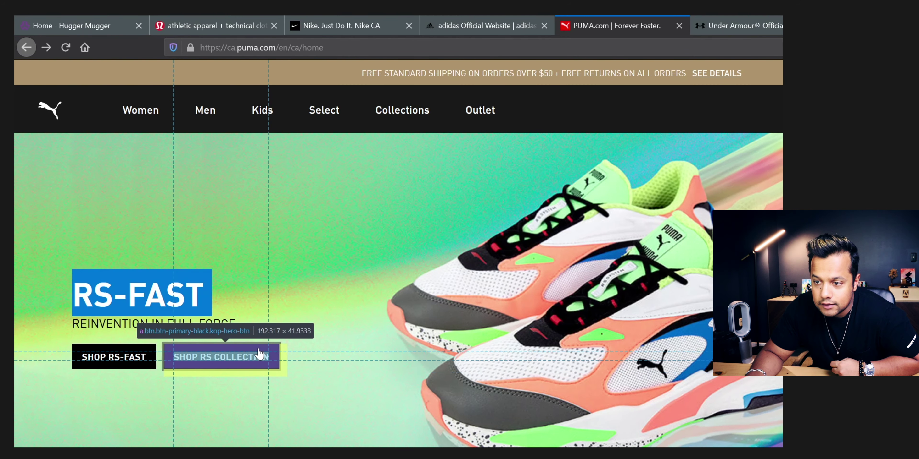
pyautogui.click(221, 357)
# Step: In Adobe XD, add a black rectangular button below the placeholder line with a text label reading "SHOP NOW"
pyautogui.hotkey('alt', 'Tab')
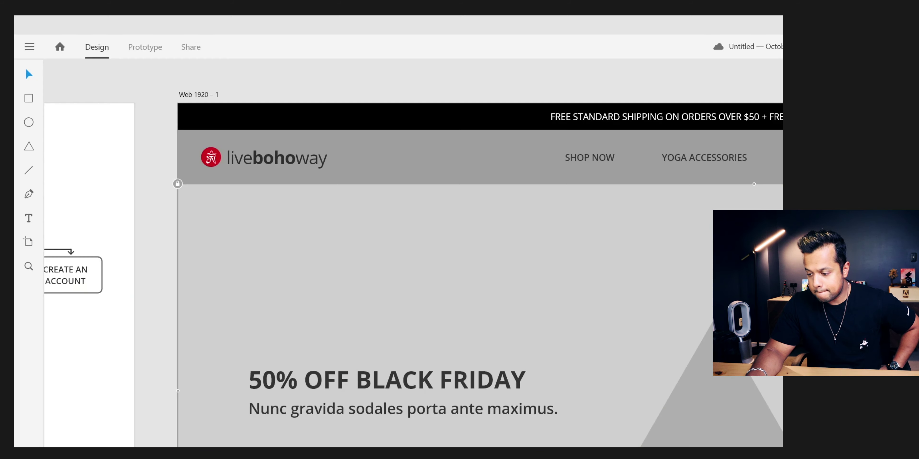
pyautogui.click(29, 99)
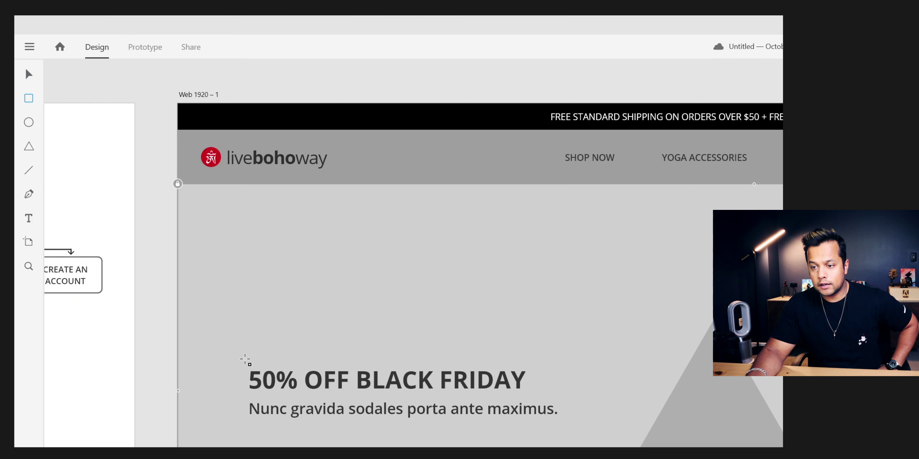
pyautogui.moveTo(248, 430); pyautogui.dragTo(361, 448)
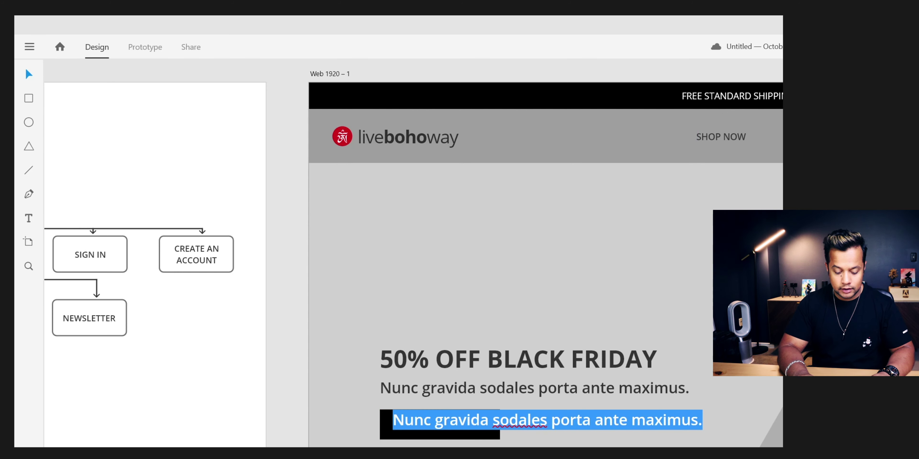
pyautogui.write('SHOP')
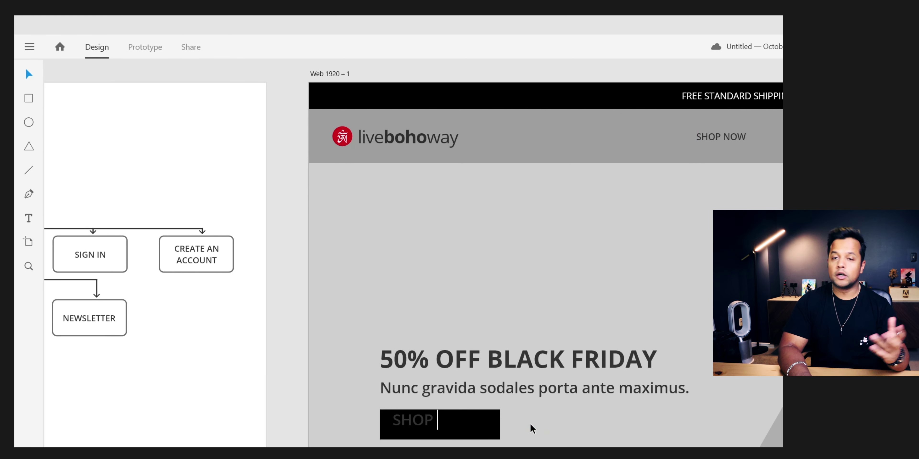
pyautogui.write(' NOW')
pyautogui.press('Escape')
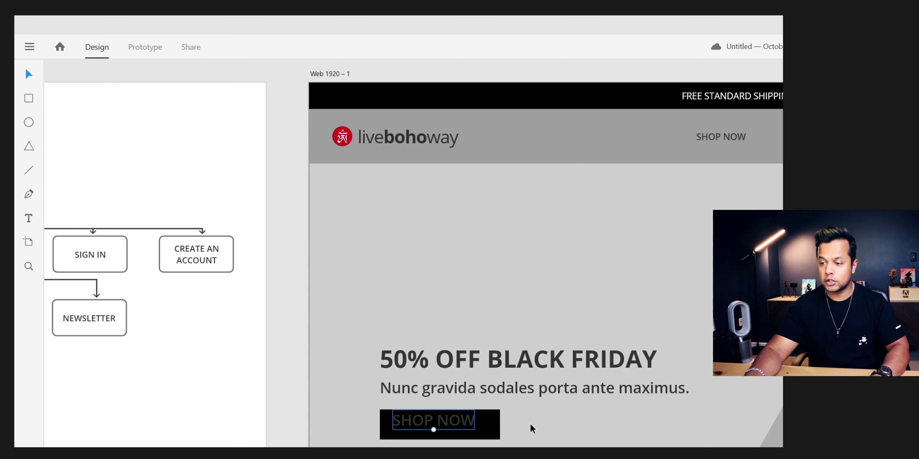
# Step: Reduce the SHOP NOW label's font size, colour it white and centre it on the black button
pyautogui.hotkey('ctrl', 'shift', ',')
pyautogui.hotkey('ctrl', 'shift', ',')
pyautogui.hotkey('ctrl', 'shift', ',')
pyautogui.hotkey('ctrl', 'shift', ',')
pyautogui.hotkey('ctrl', 'shift', ',')
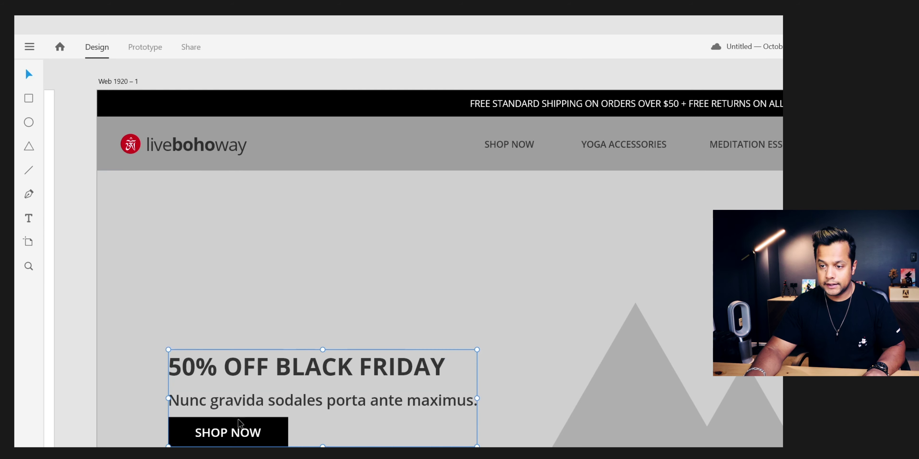
# Step: Align the headline, placeholder line and SHOP NOW button as a group to the vertical middle of the hero banner
pyautogui.keyDown('shift'); pyautogui.click(506, 268); pyautogui.keyUp('shift')
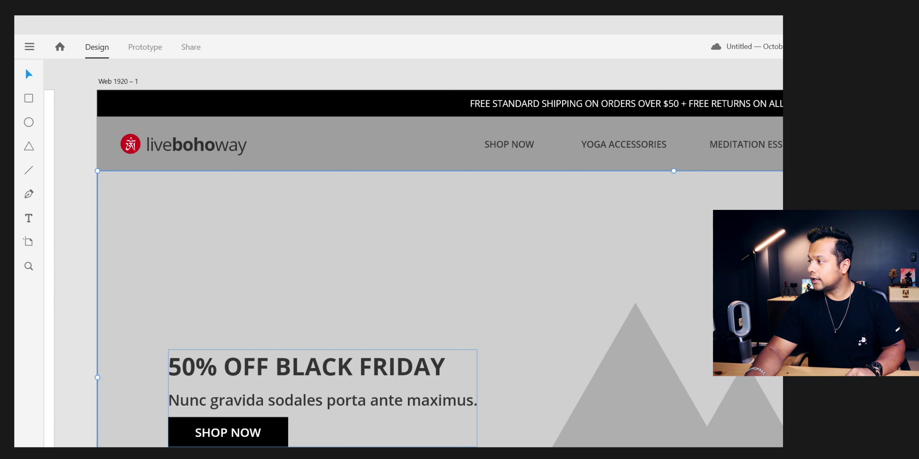
pyautogui.hotkey('shift', 'm')
pyautogui.press('Escape')
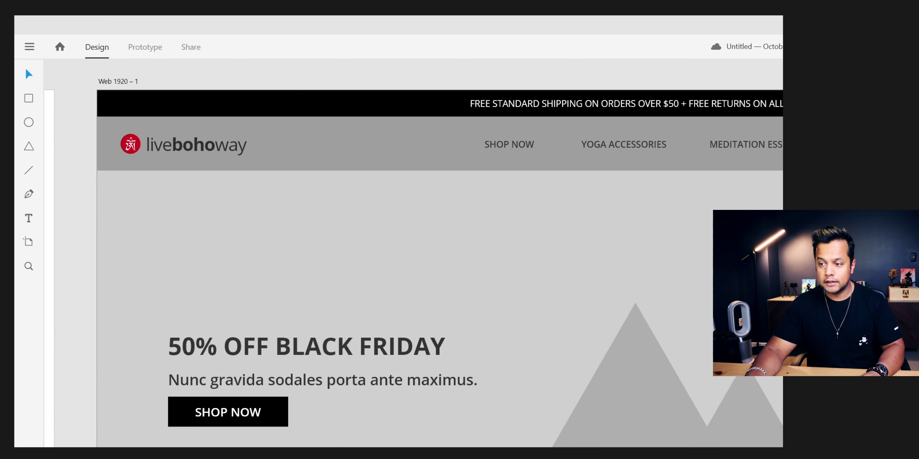
pyautogui.hscroll(-3, 412, 265)
pyautogui.hscroll(2, 413, 266)
pyautogui.scroll(1, 413, 266)
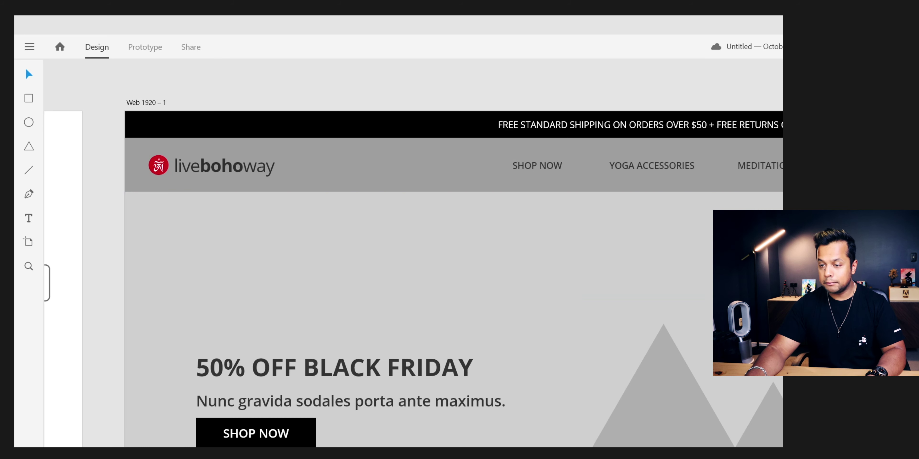
pyautogui.click(752, 442)
pyautogui.scroll(-2, 413, 266)
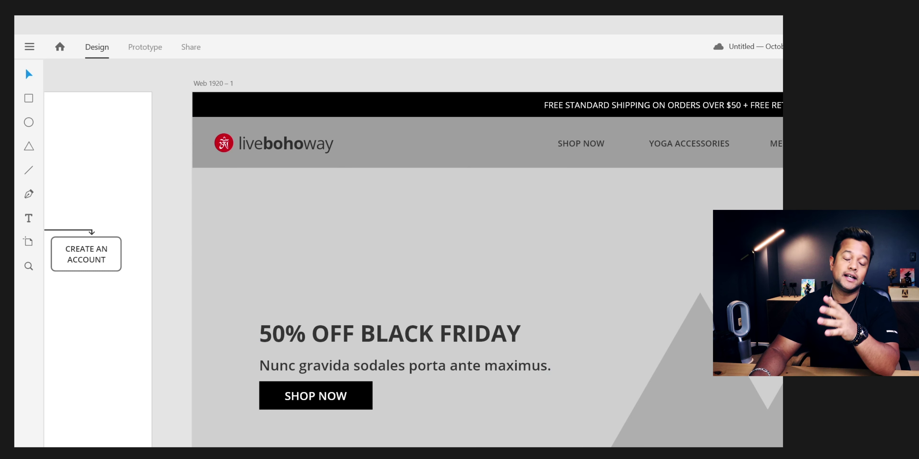
pyautogui.scroll(1, 414, 264)
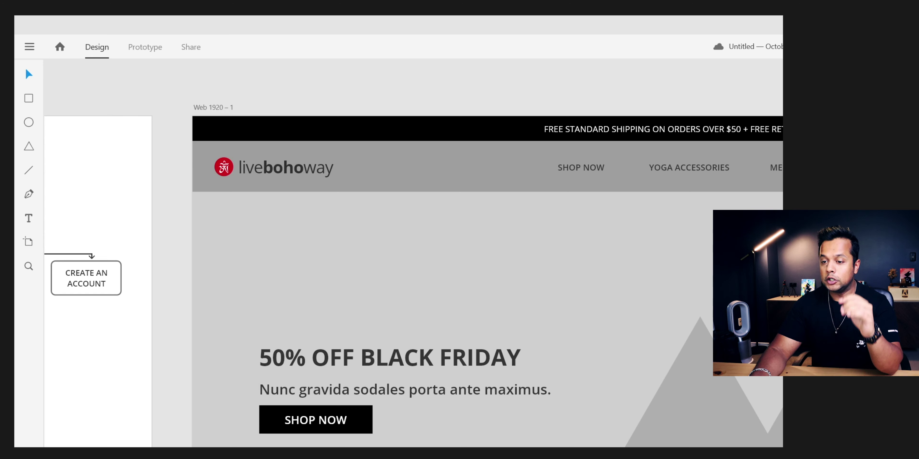
pyautogui.scroll(-2, 413, 264)
pyautogui.hscroll(2, 414, 264)
pyautogui.hscroll(-1, 414, 263)
pyautogui.scroll(1, 414, 264)
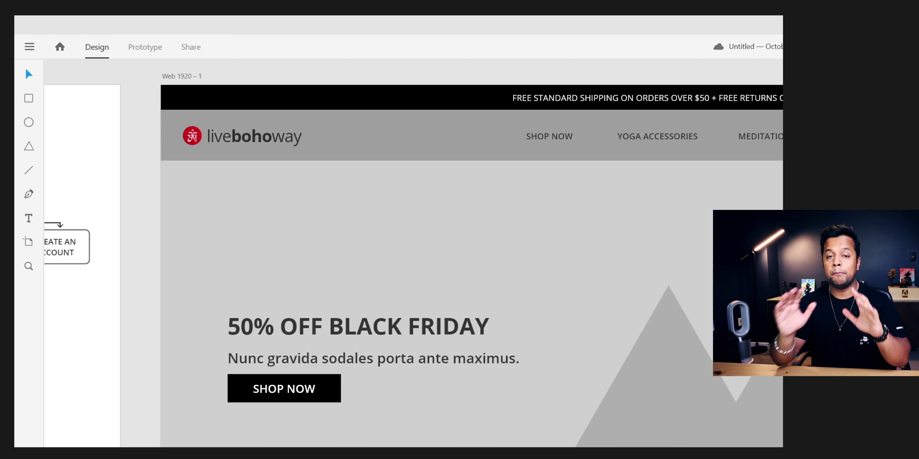
pyautogui.scroll(-3, 464, 250)
pyautogui.scroll(-5, 464, 250)
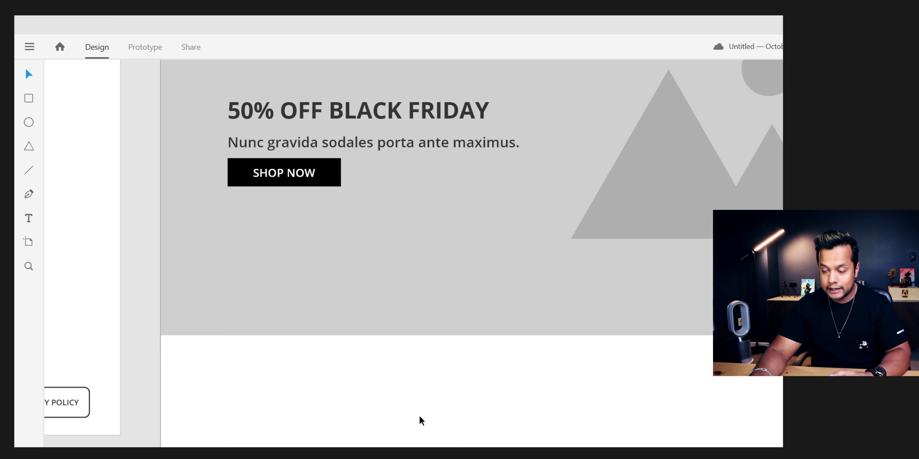
pyautogui.moveTo(400, 363); pyautogui.dragTo(781, 447)
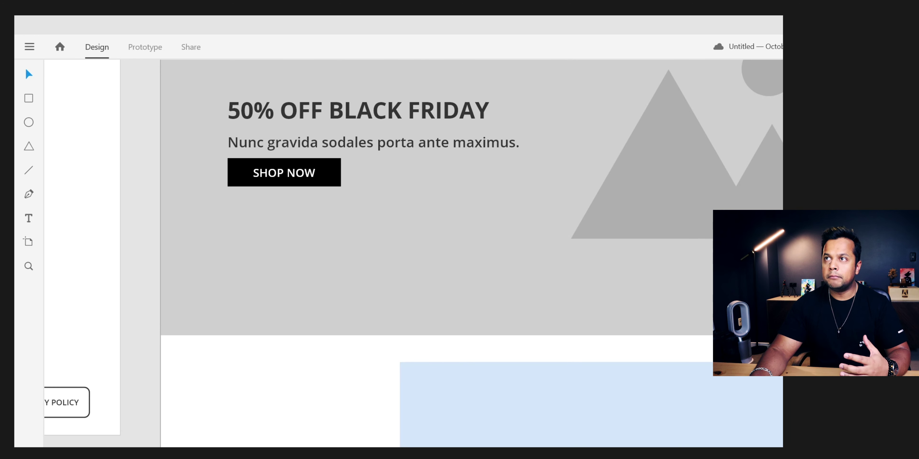
pyautogui.moveTo(781, 447); pyautogui.dragTo(781, 447)
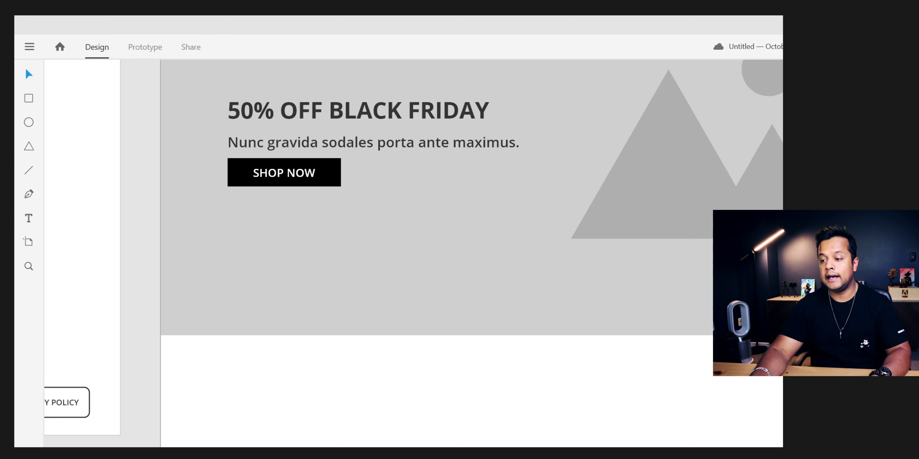
pyautogui.scroll(-1, 414, 249)
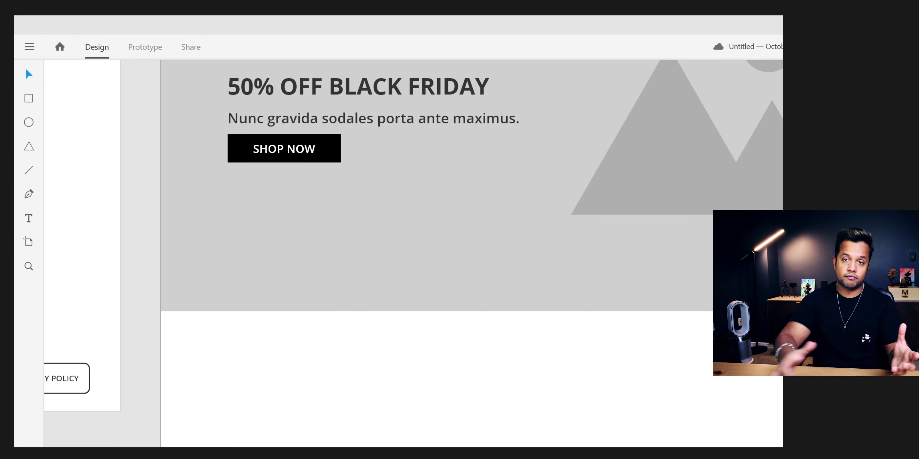
pyautogui.scroll(3, 414, 249)
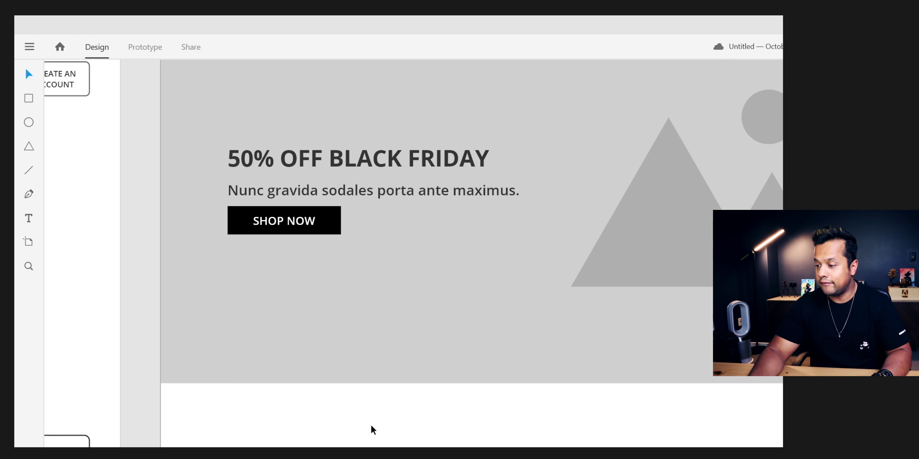
pyautogui.scroll(-2, 373, 429)
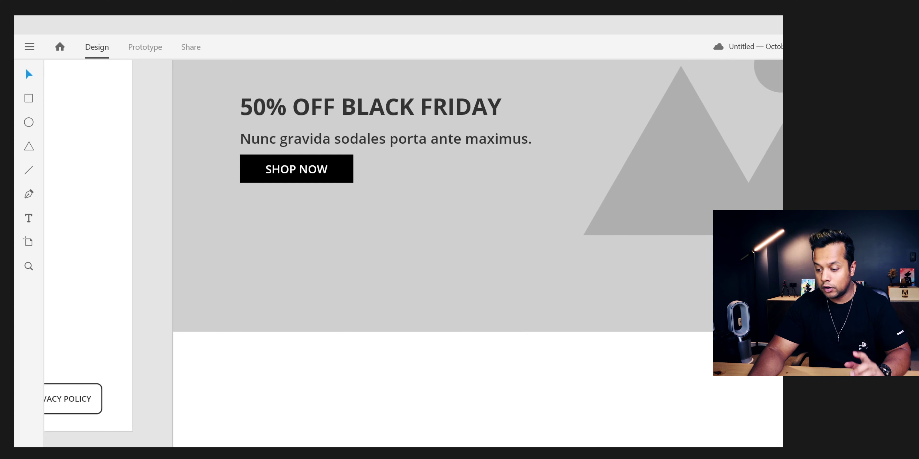
# Step: Switch to Firefox and examine the sections below the hero banner on the Under Armour home page
pyautogui.hotkey('alt', 'Tab')
pyautogui.scroll(-5, 690, 406)
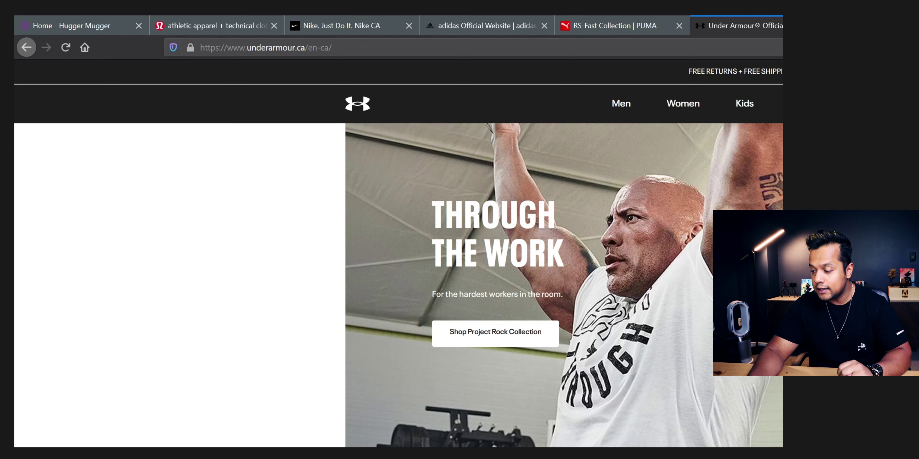
pyautogui.scroll(-10, 701, 355)
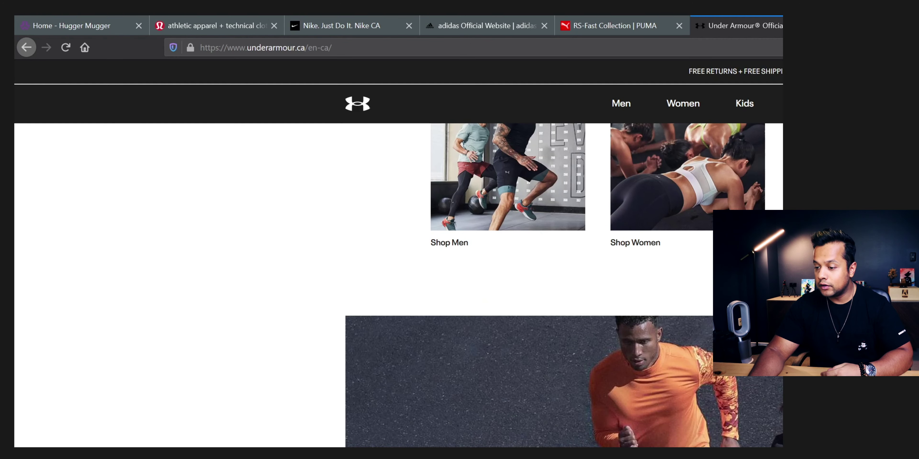
pyautogui.scroll(-5, 564, 286)
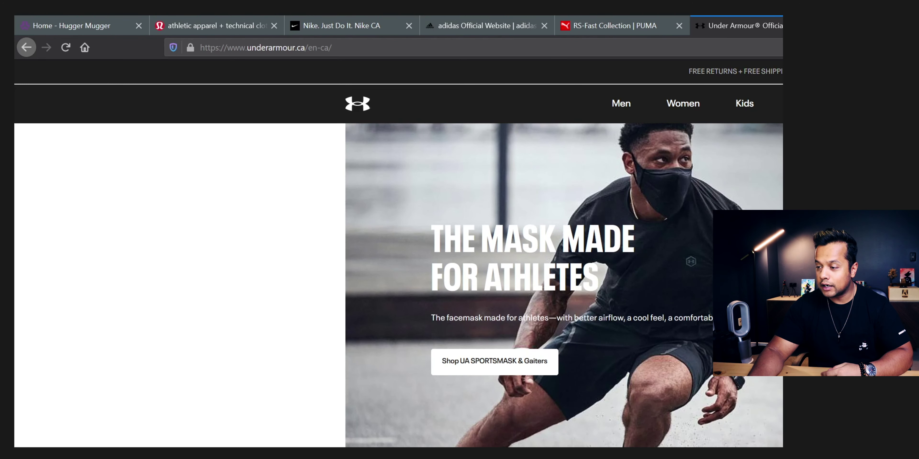
pyautogui.scroll(-5, 563, 286)
pyautogui.scroll(-3, 392, 285)
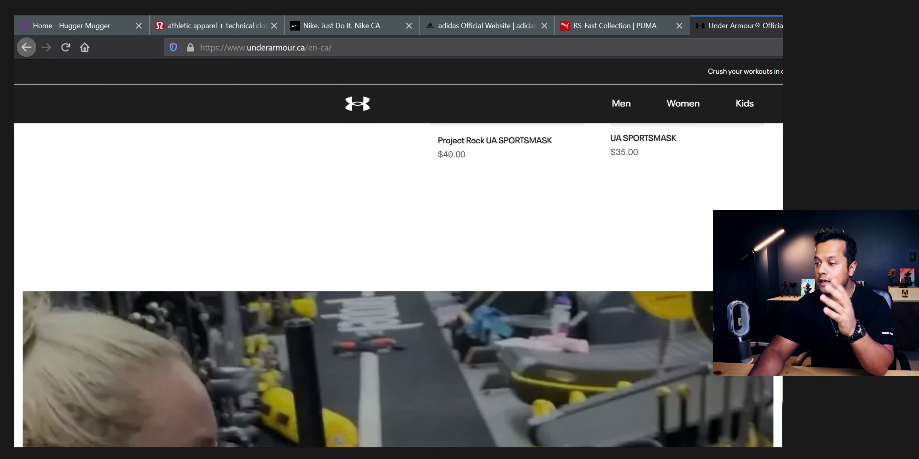
pyautogui.scroll(-5, 392, 285)
pyautogui.scroll(-10, 392, 286)
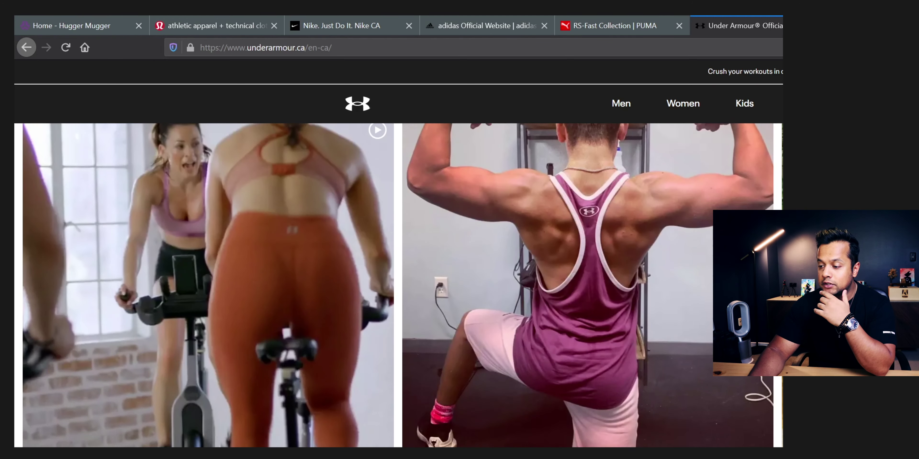
pyautogui.scroll(5, 393, 286)
pyautogui.scroll(10, 392, 285)
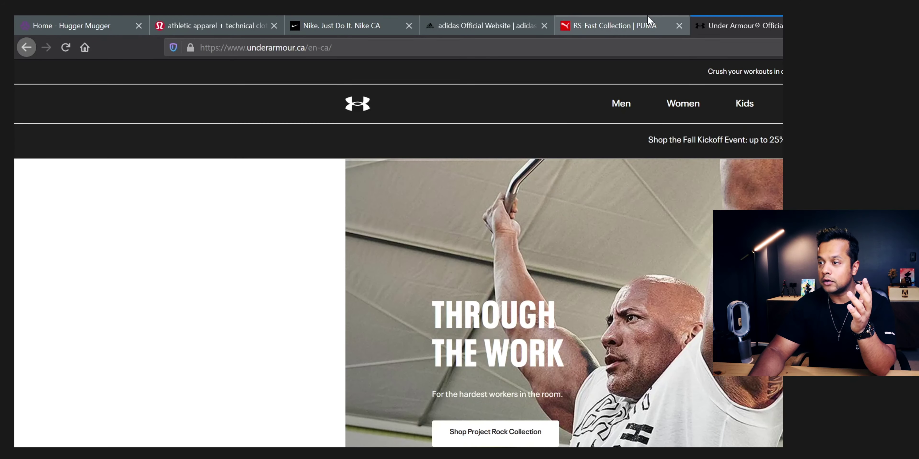
# Step: Return the PUMA tab to its home page and examine the content sections on the adidas and Nike home pages
pyautogui.click(644, 22)
pyautogui.scroll(-5, 392, 285)
pyautogui.hotkey('alt', 'Left')
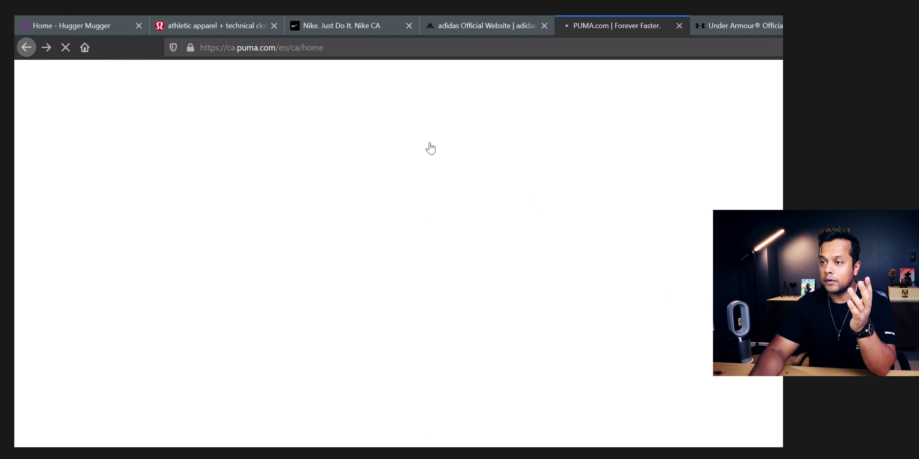
pyautogui.click(490, 25)
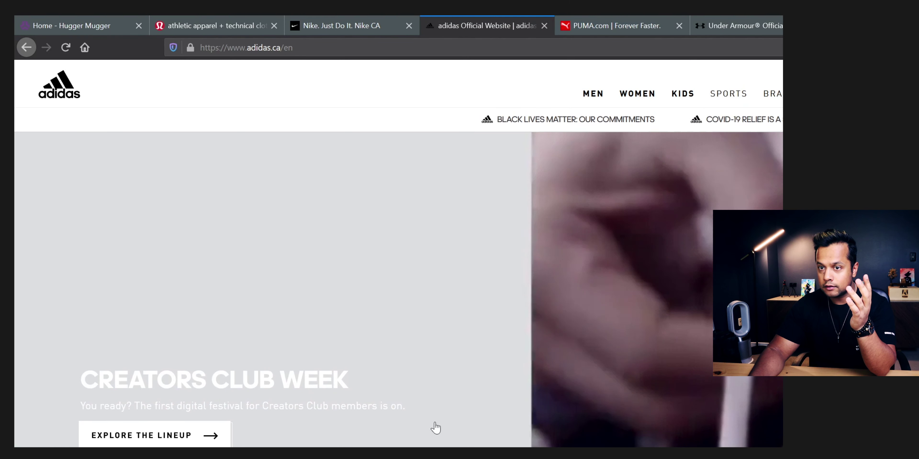
pyautogui.scroll(-10, 201, 405)
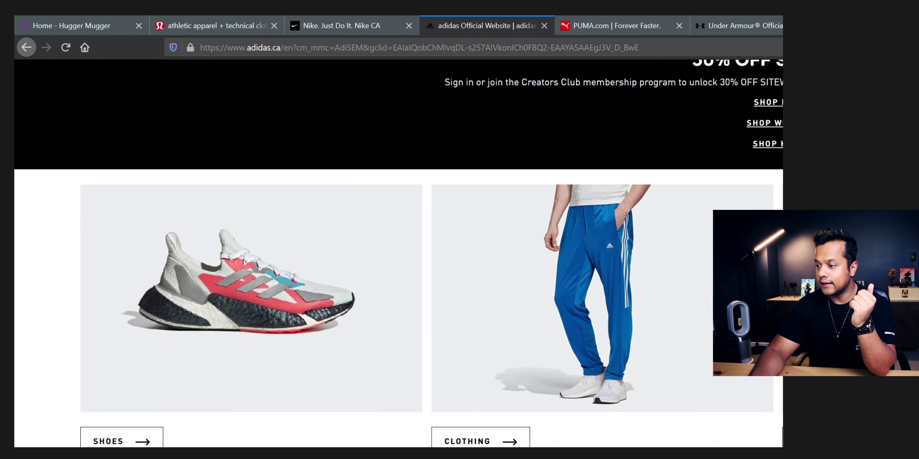
pyautogui.click(339, 26)
pyautogui.scroll(5, 403, 436)
pyautogui.scroll(-15, 402, 435)
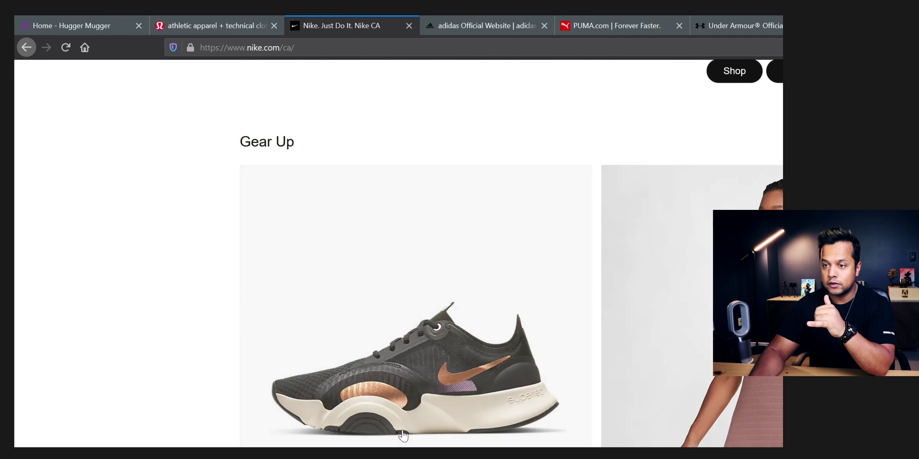
pyautogui.hotkey('ctrl', 'Tab')
pyautogui.scroll(5, 659, 427)
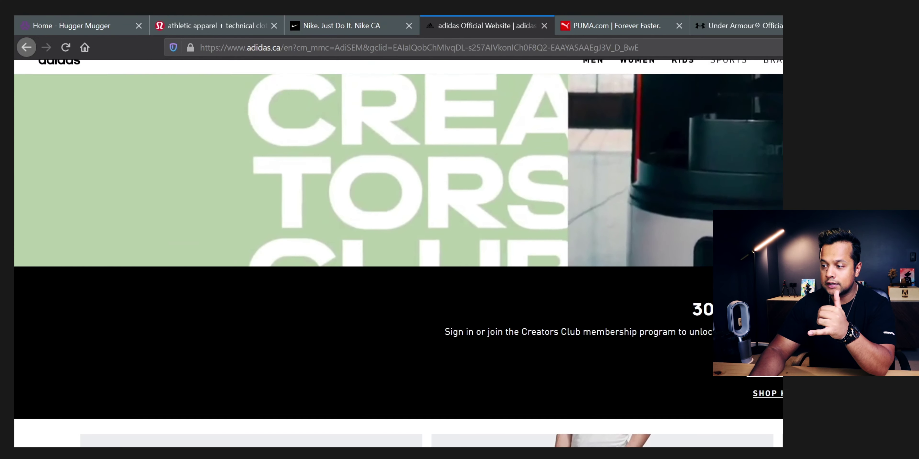
# Step: Compare the sections directly below the hero banners on the PUMA and Under Armour home pages
pyautogui.click(611, 25)
pyautogui.scroll(-10, 580, 320)
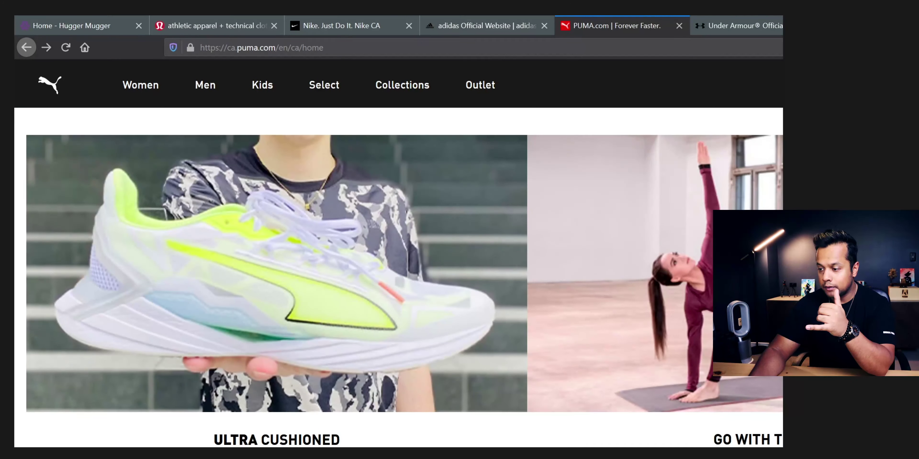
pyautogui.scroll(5, 659, 347)
pyautogui.click(734, 29)
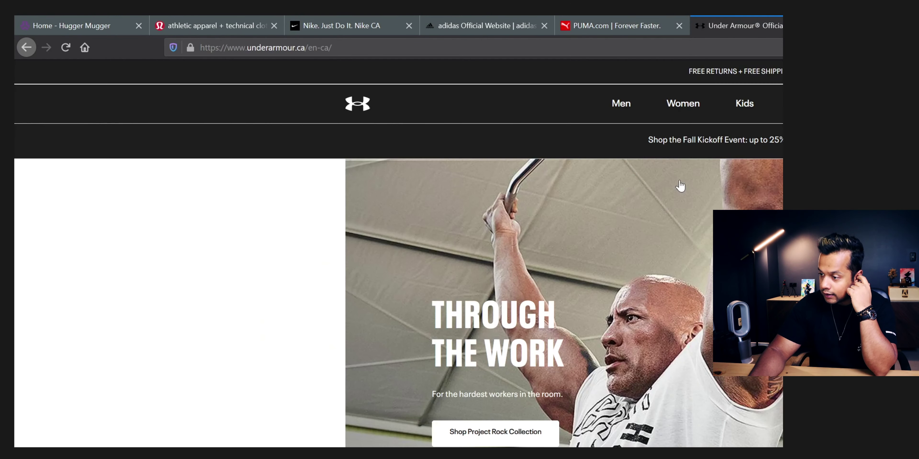
pyautogui.scroll(-5, 478, 375)
pyautogui.scroll(3, 431, 400)
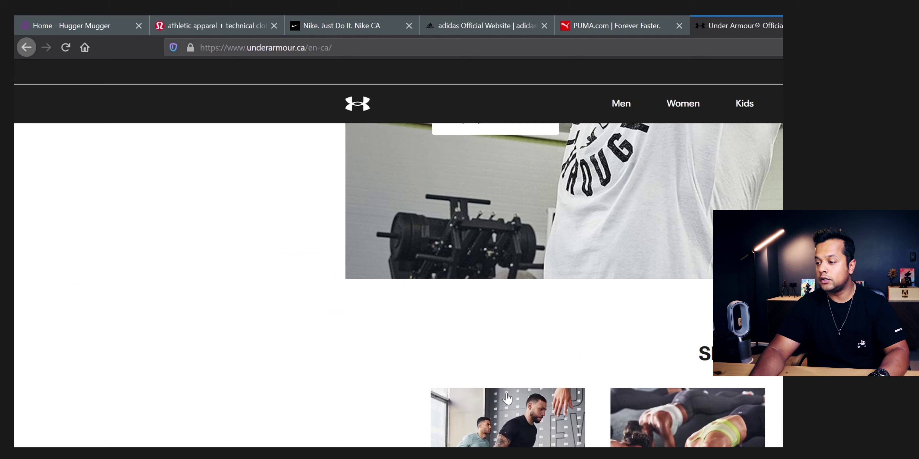
# Step: Switch to Adobe XD and duplicate the hero headline, placeholder line and SHOP NOW button in the white area below the hero banner
pyautogui.hotkey('alt', 'Tab')
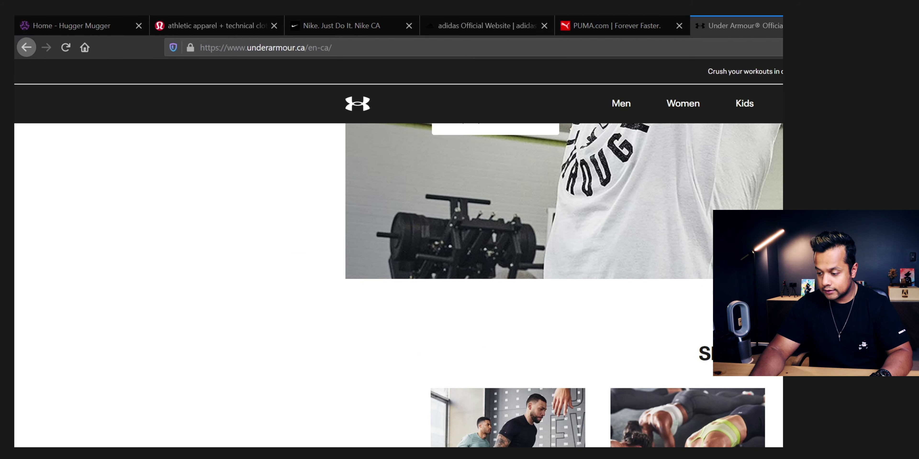
pyautogui.scroll(2, 390, 288)
pyautogui.keyDown('alt'); pyautogui.moveTo(386, 179); pyautogui.dragTo(386, 458); pyautogui.keyUp('alt')
pyautogui.hscroll(-10, 413, 254)
pyautogui.scroll(-4, 413, 253)
pyautogui.hscroll(3, 413, 253)
pyautogui.hscroll(-4, 413, 254)
pyautogui.hscroll(5, 701, 381)
pyautogui.scroll(2, 701, 381)
pyautogui.rightClick(701, 381)
pyautogui.press('Escape')
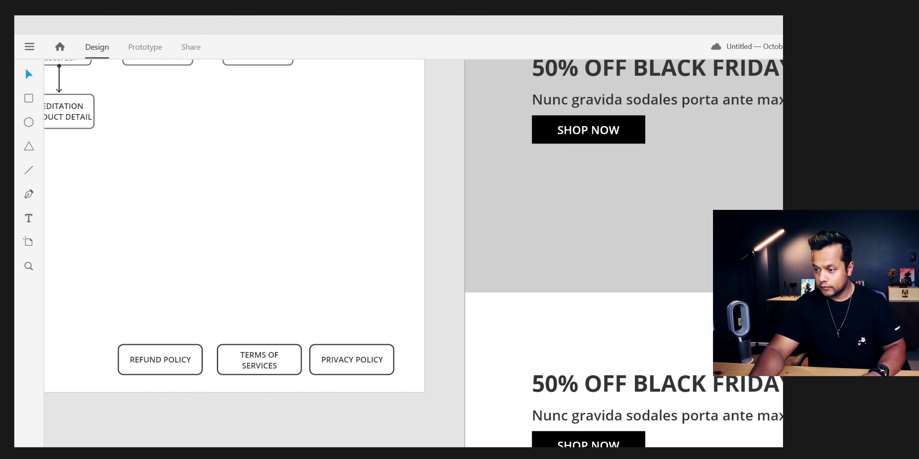
# Step: Reduce the copied hero content to its headline only and shrink the headline to section-heading size
pyautogui.hotkey('ctrl', 'z')
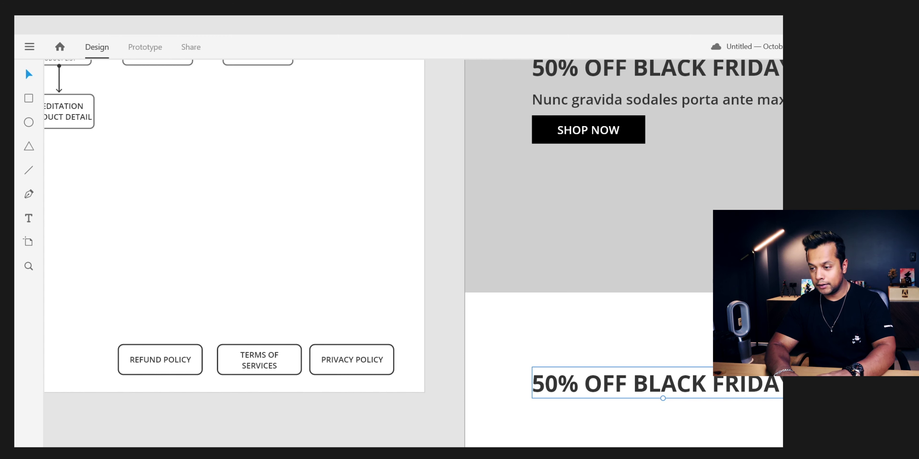
pyautogui.hotkey('ctrl', 'z')
pyautogui.hotkey('ctrl', 'z')
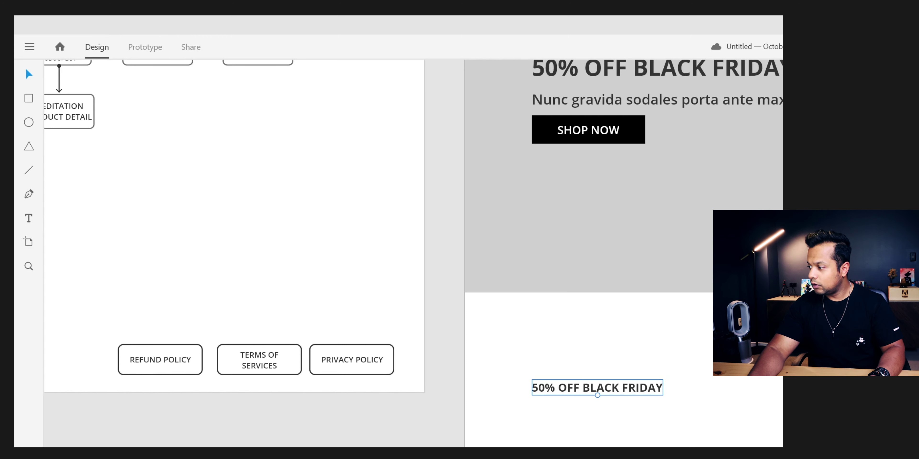
pyautogui.press('Return')
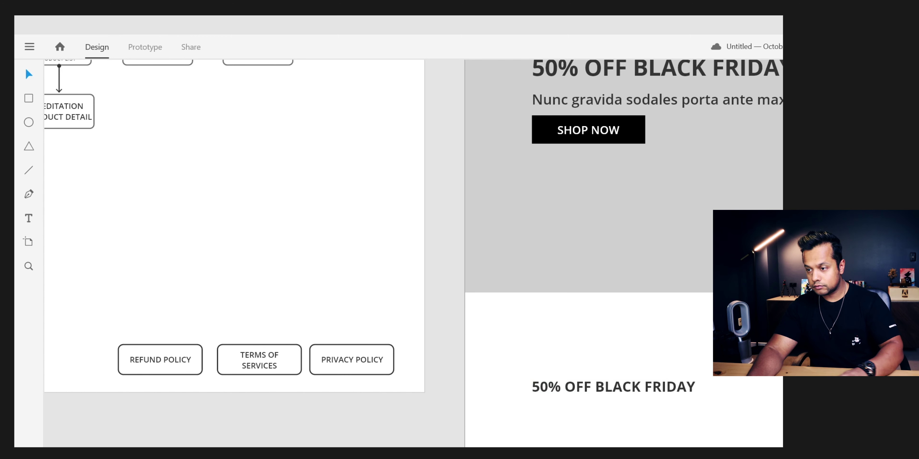
# Step: Replace the copied headline's text with "Popular Products"
pyautogui.scroll(3, 378, 253)
pyautogui.hscroll(5, 378, 253)
pyautogui.scroll(-3, 413, 253)
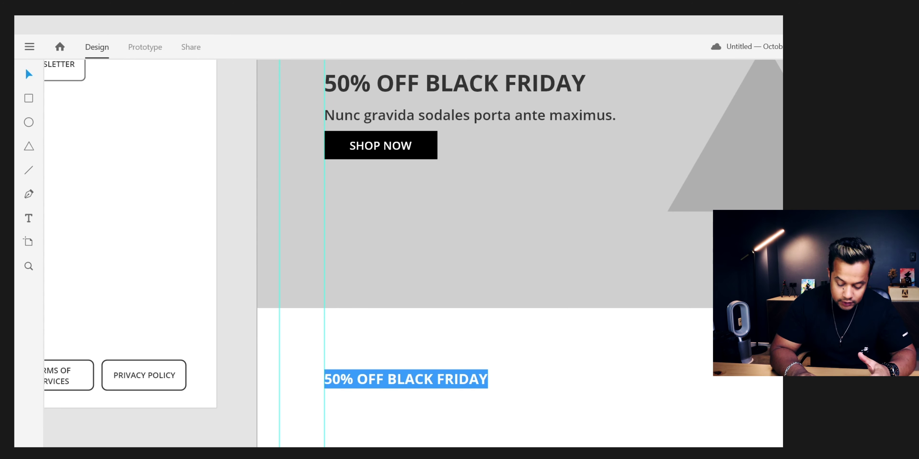
pyautogui.write('Pop')
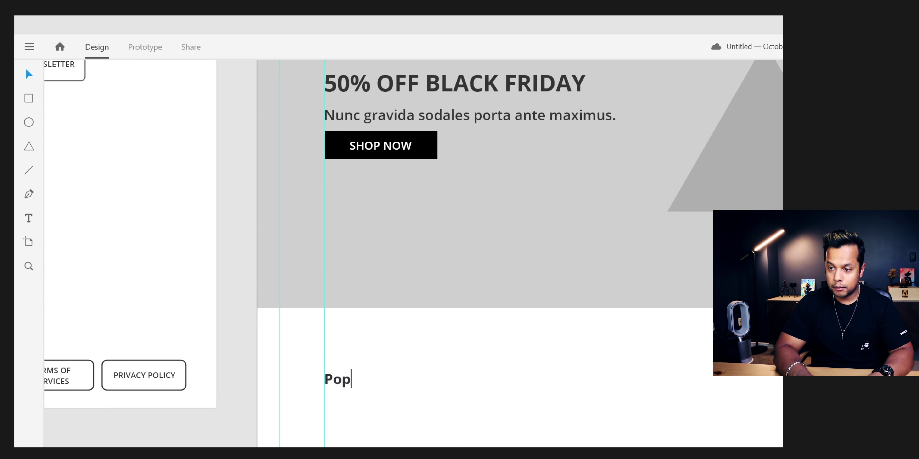
pyautogui.write('ular ')
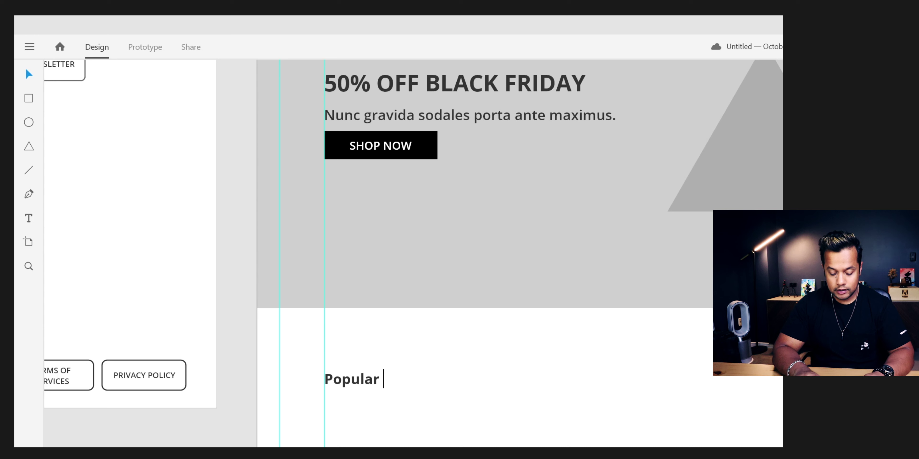
pyautogui.write('Colo')
pyautogui.press('BackSpace')
pyautogui.press('BackSpace')
pyautogui.press('BackSpace')
pyautogui.press('BackSpace')
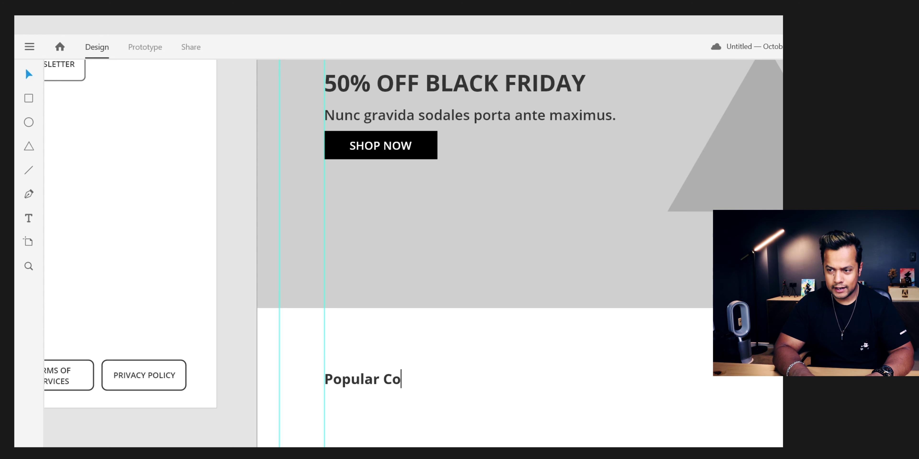
pyautogui.write('Products')
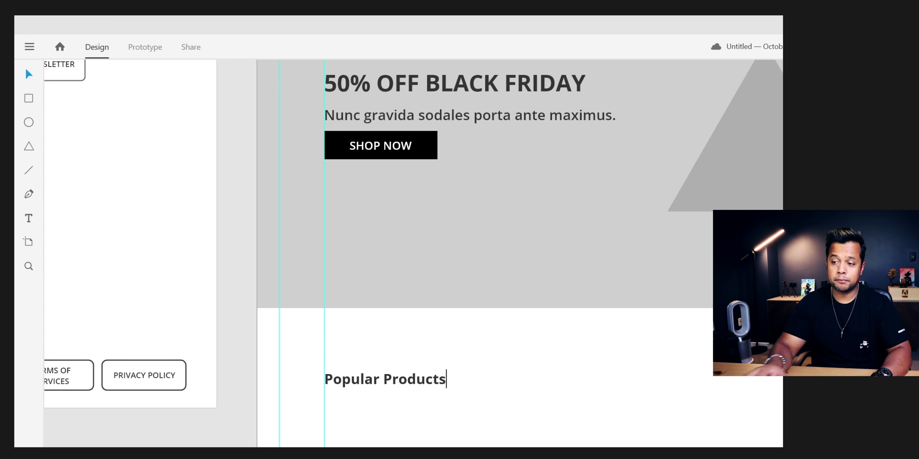
pyautogui.press('Escape')
pyautogui.press('Escape')
pyautogui.scroll(-2, 390, 363)
pyautogui.doubleClick(385, 345)
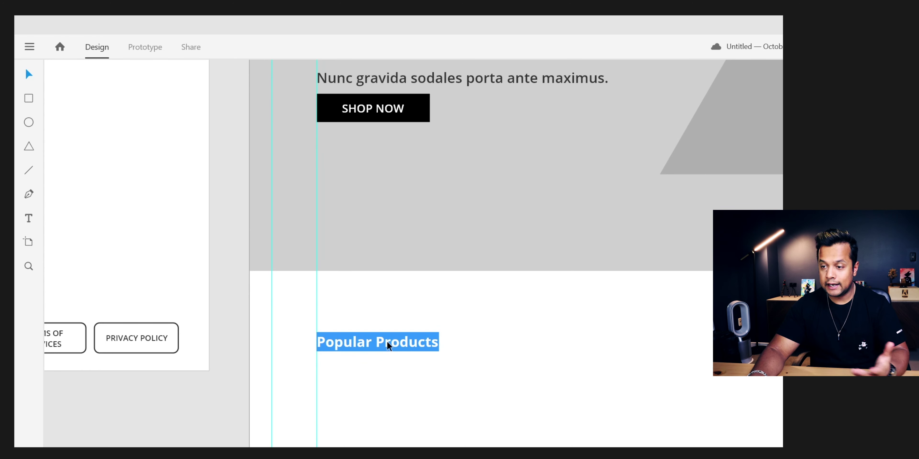
pyautogui.press('Escape')
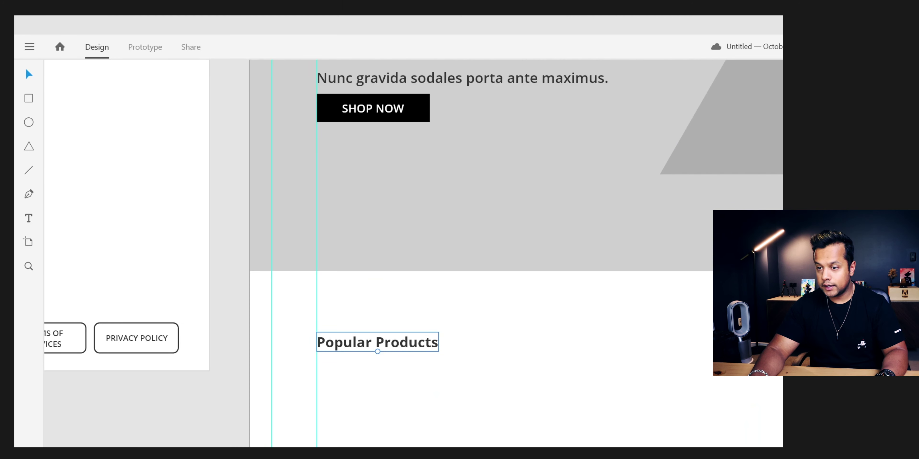
pyautogui.press('Escape')
pyautogui.hscroll(-2, 413, 253)
pyautogui.scroll(-1, 413, 253)
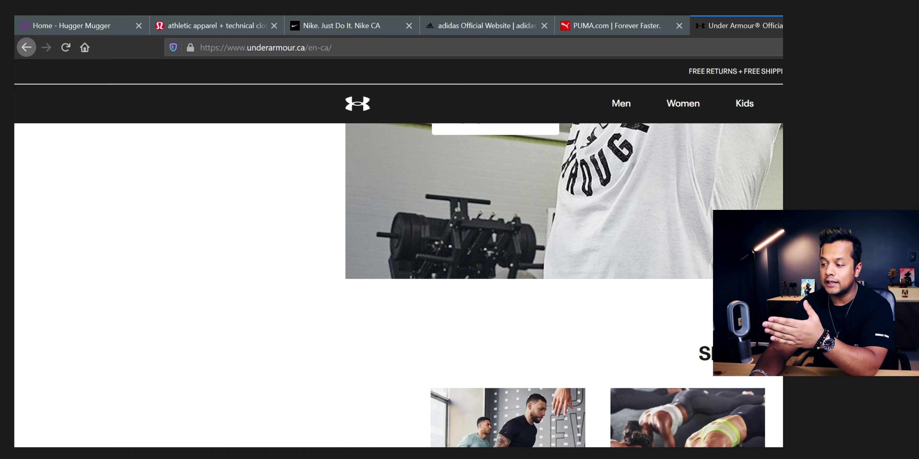
# Step: Switch to Firefox and examine the adidas home page's shoes, clothing and accessories section with the page inspector
pyautogui.click(589, 22)
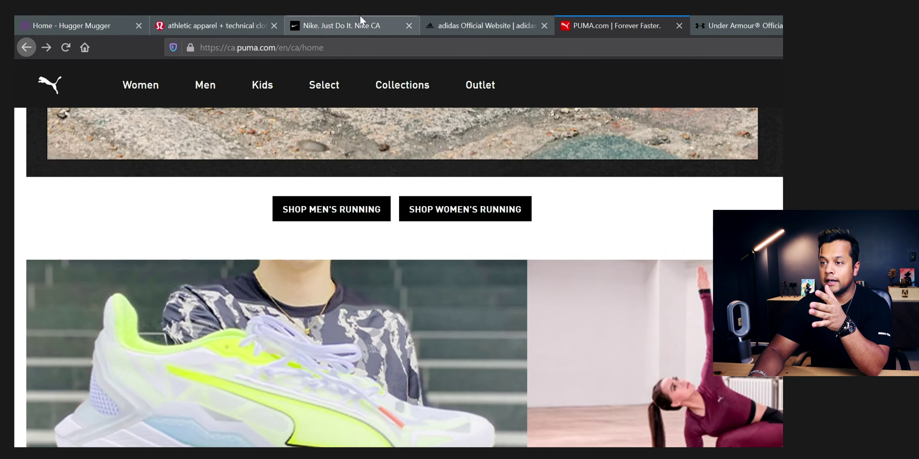
pyautogui.click(478, 26)
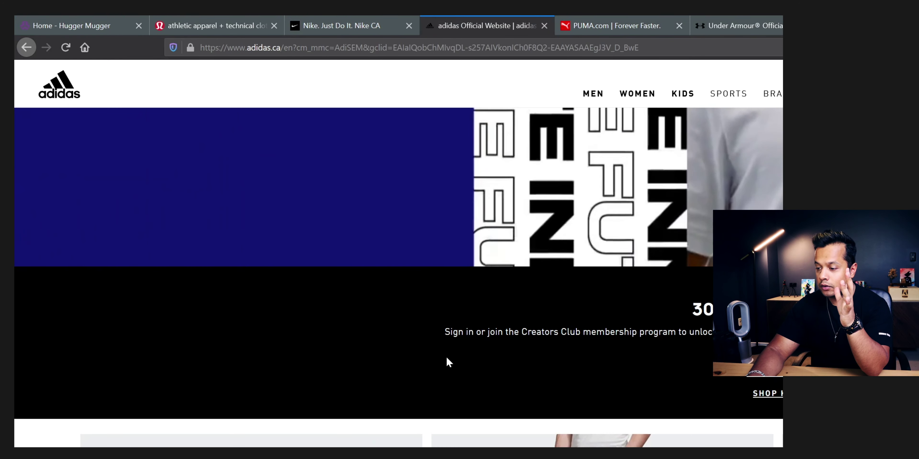
pyautogui.scroll(-3, 448, 362)
pyautogui.rightClick(54, 358)
pyautogui.press('q')
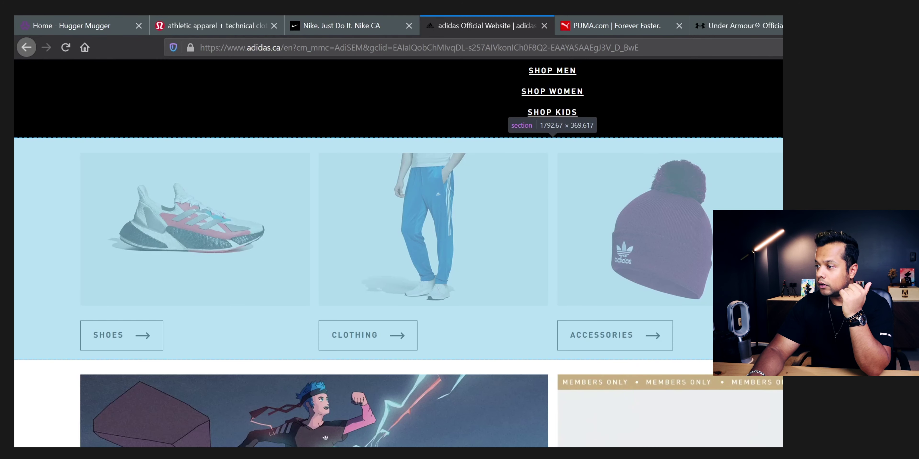
pyautogui.scroll(6, 398, 253)
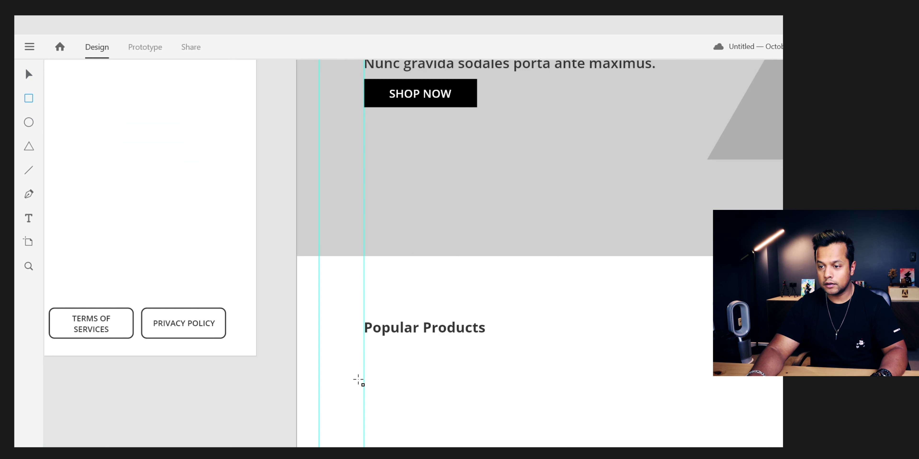
# Step: Draw a product card rectangle in Adobe XD below the Popular Products heading and place a copy of the hero's mountain image placeholder on it
pyautogui.moveTo(365, 378)
pyautogui.mouseDown()
pyautogui.moveTo(416, 431)
pyautogui.moveTo(654, 448)
pyautogui.moveTo(645, 448)
pyautogui.mouseUp()
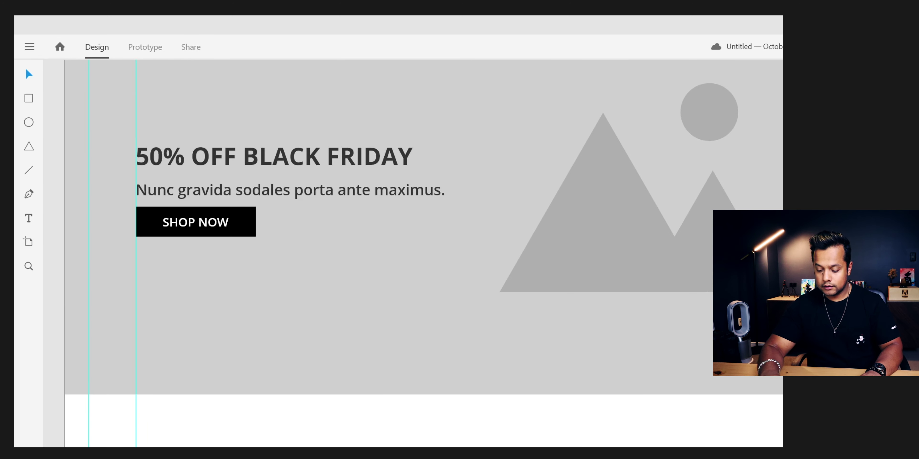
pyautogui.scroll(-3, 712, 446)
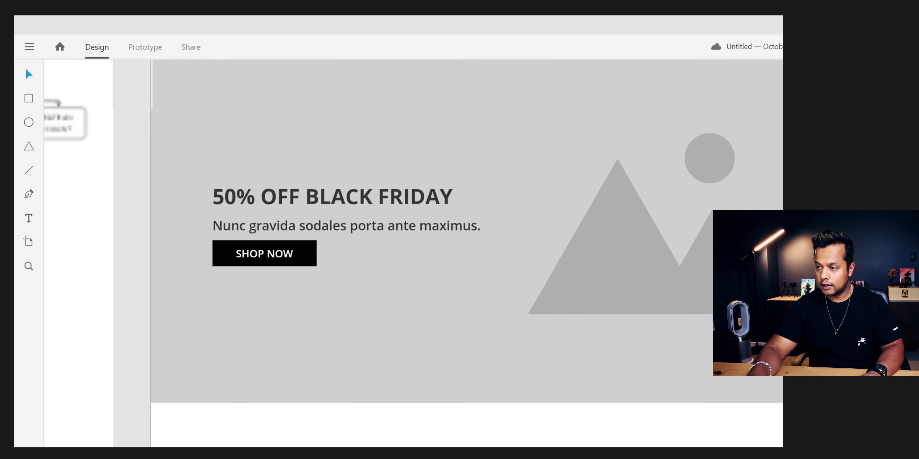
pyautogui.moveTo(760, 410); pyautogui.dragTo(881, 374)
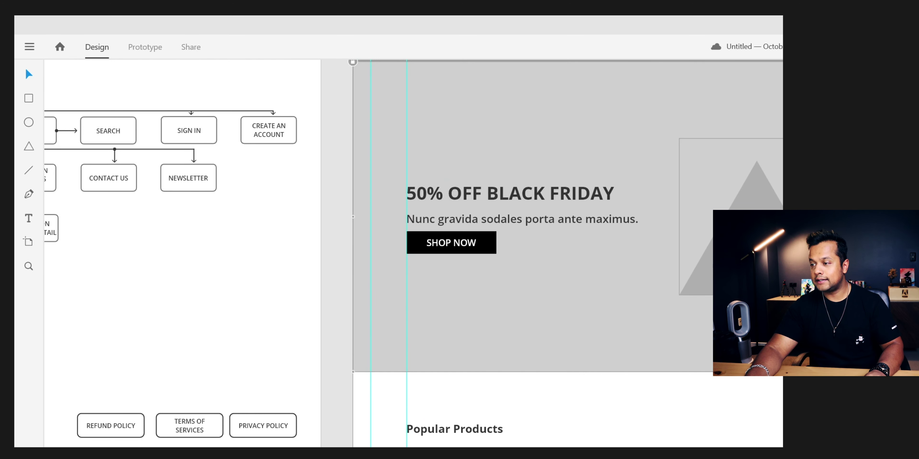
pyautogui.click(749, 334)
pyautogui.doubleClick(756, 193)
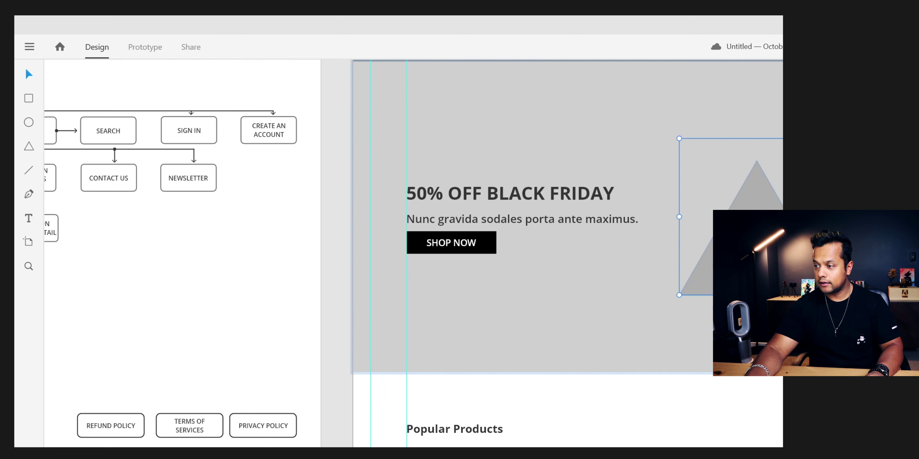
pyautogui.hotkey('ctrl', 'z')
pyautogui.hotkey('ctrl', 'z')
pyautogui.hotkey('ctrl', 'shift', 'z')
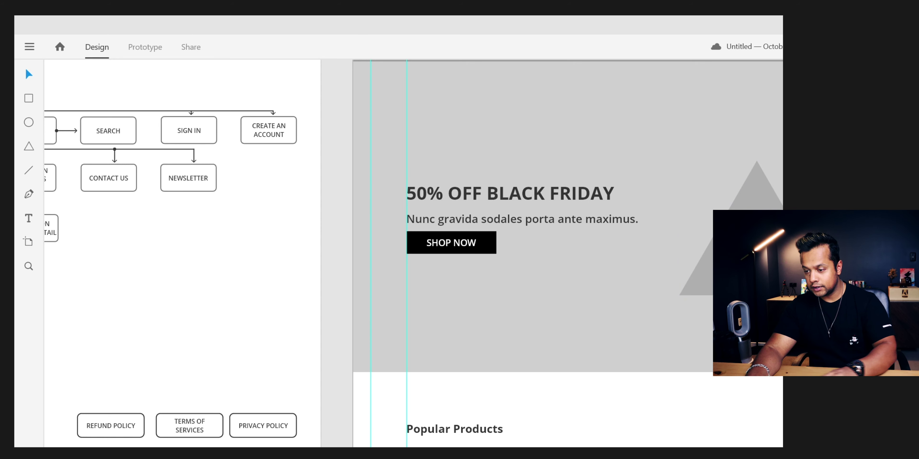
pyautogui.hotkey('ctrl', '3')
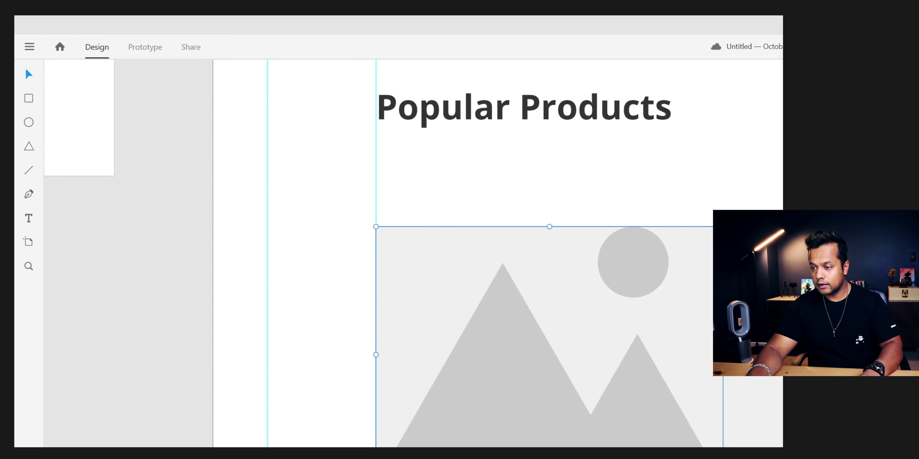
# Step: Scale down the mountain placeholder and centre it horizontally and vertically within the product card
pyautogui.scroll(-4, 413, 253)
pyautogui.moveTo(728, 447); pyautogui.dragTo(664, 443)
pyautogui.keyDown('shift'); pyautogui.click(688, 441); pyautogui.keyUp('shift')
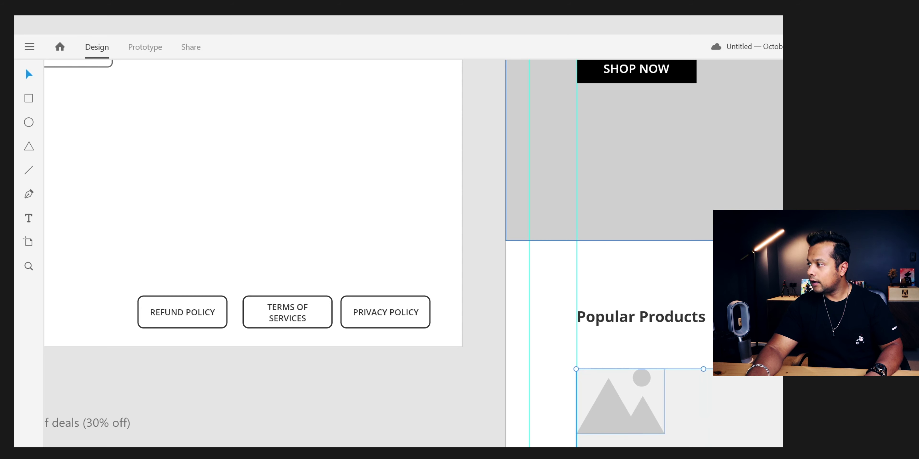
pyautogui.hotkey('shift', 'm')
pyautogui.hotkey('shift', 'c')
pyautogui.press('Escape')
# Step: Repeat the product card in an evenly spaced row and move the heading and cards closer to the hero banner
pyautogui.hscroll(4, 413, 254)
pyautogui.moveTo(782, 446); pyautogui.dragTo(538, 447)
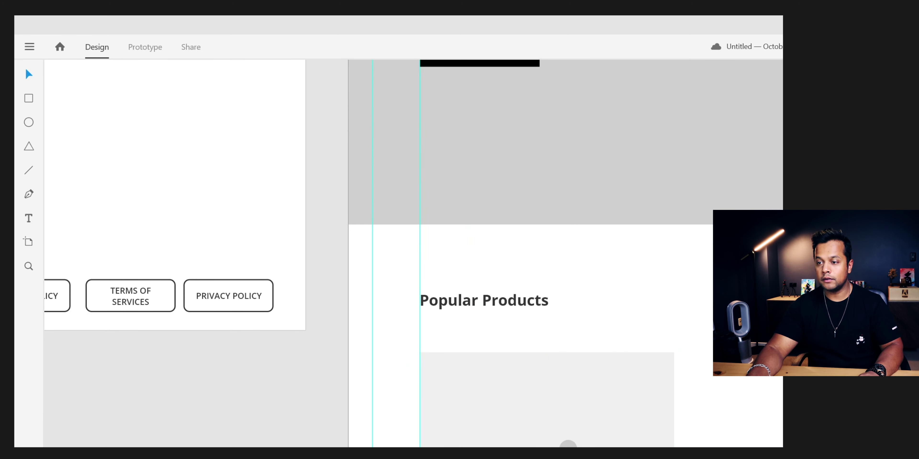
pyautogui.moveTo(781, 446); pyautogui.dragTo(565, 393)
pyautogui.moveTo(566, 446); pyautogui.dragTo(566, 423)
pyautogui.moveTo(782, 446); pyautogui.dragTo(432, 279)
pyautogui.moveTo(545, 434); pyautogui.dragTo(545, 387)
# Step: Review the wireframe from the header through the hero banner to the Popular Products row
pyautogui.scroll(10, 413, 253)
pyautogui.hscroll(7, 413, 253)
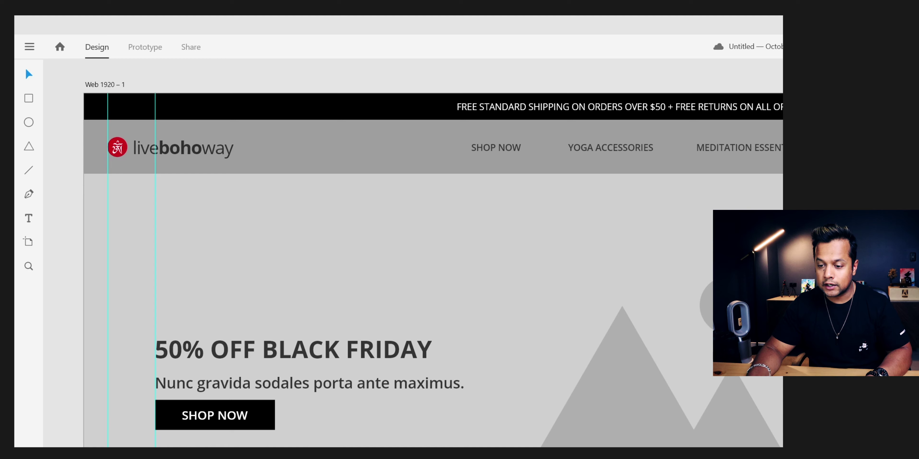
pyautogui.scroll(1, 413, 253)
pyautogui.hscroll(-1, 413, 253)
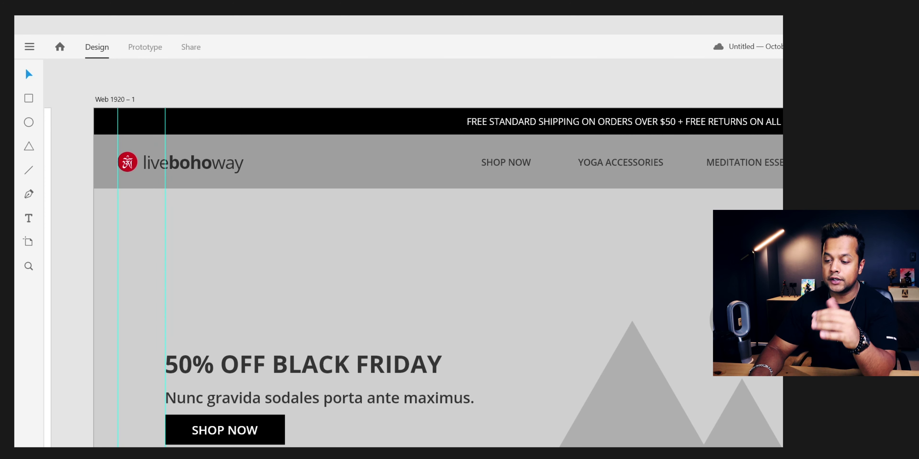
pyautogui.scroll(1, 392, 249)
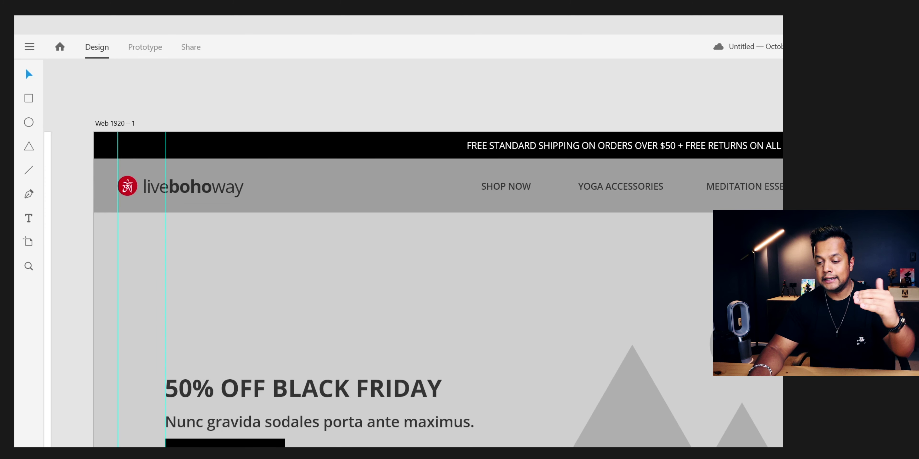
pyautogui.scroll(-10, 392, 250)
pyautogui.scroll(2, 392, 250)
pyautogui.scroll(10, 393, 249)
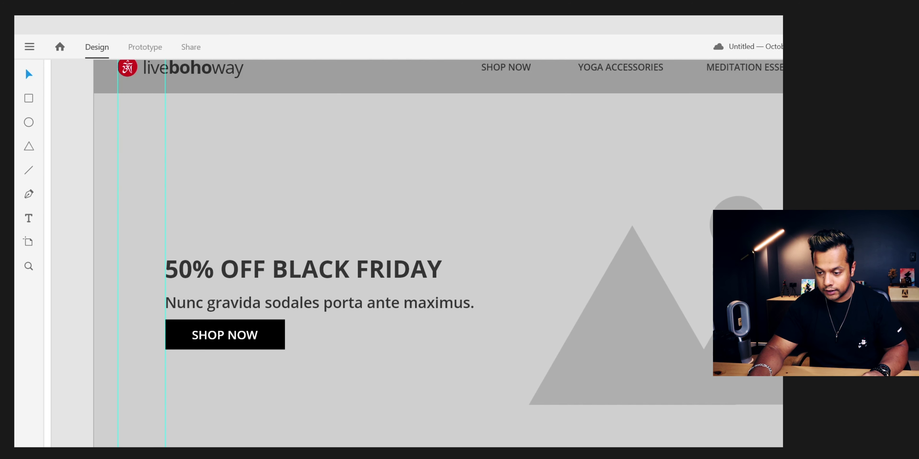
pyautogui.hscroll(-1, 393, 250)
pyautogui.scroll(-1, 392, 249)
pyautogui.scroll(-8, 393, 249)
pyautogui.hscroll(-2, 392, 250)
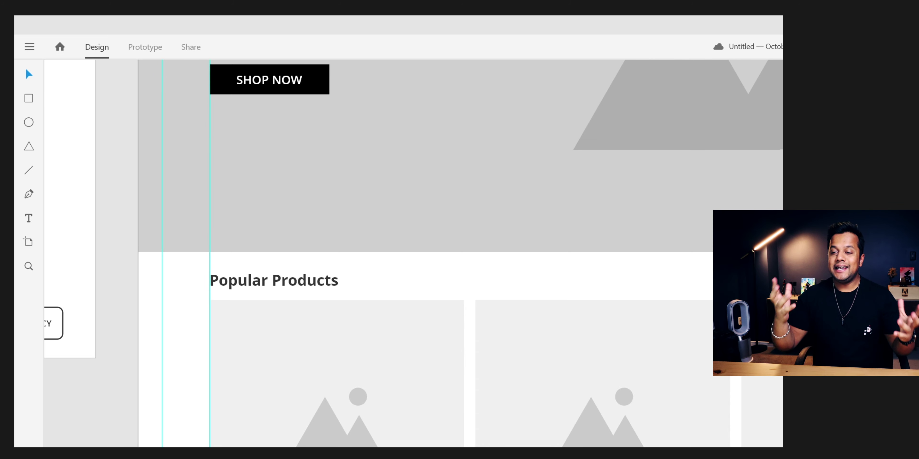
pyautogui.hotkey('ctrl', '-')
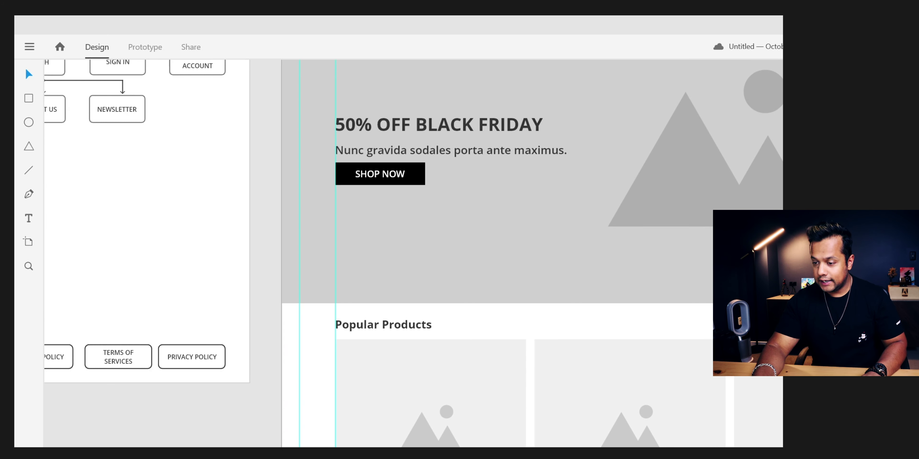
pyautogui.scroll(1, 392, 249)
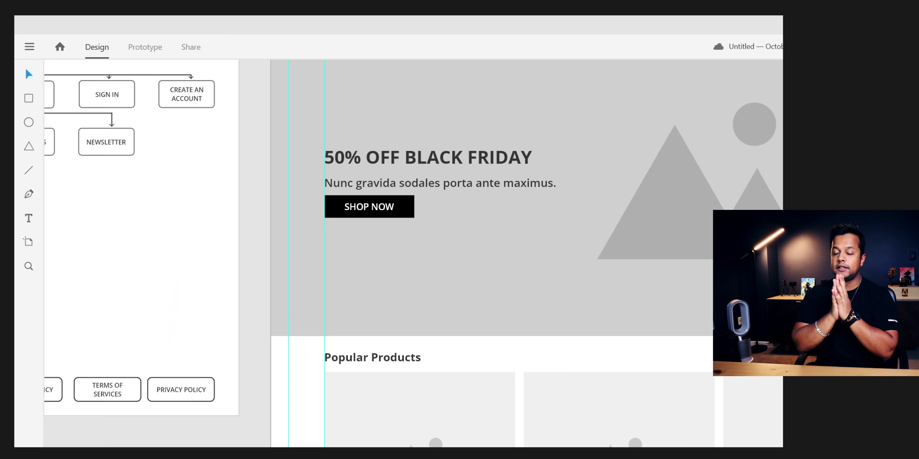
pyautogui.scroll(5, 576, 417)
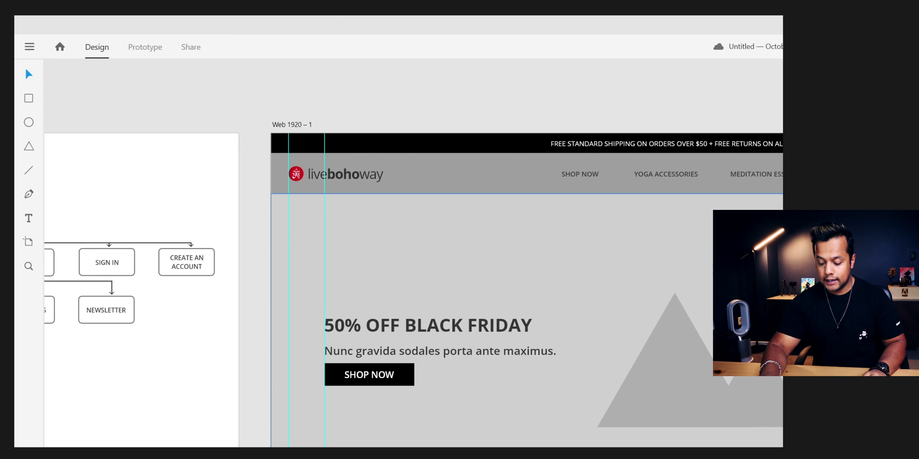
# Step: Add a vertical guide on the home page artboard near the right edge of the second Popular Products card
pyautogui.scroll(-4, 720, 432)
pyautogui.scroll(-3, 721, 432)
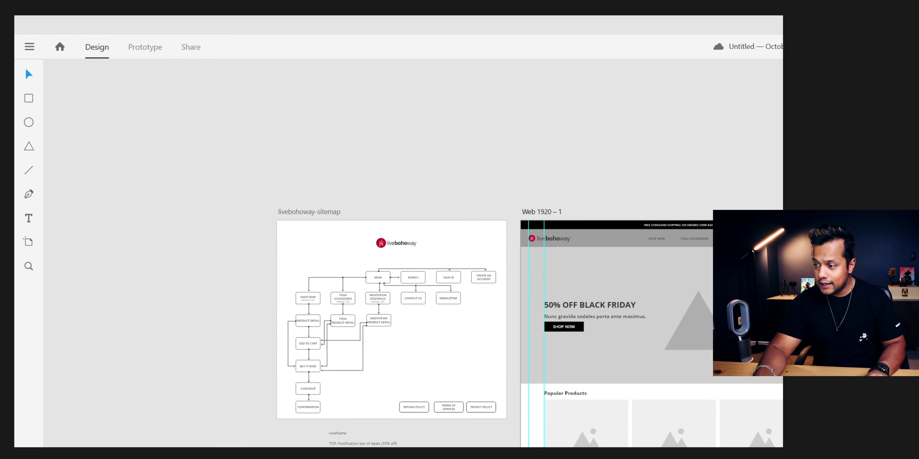
pyautogui.moveTo(708, 322); pyautogui.dragTo(709, 447)
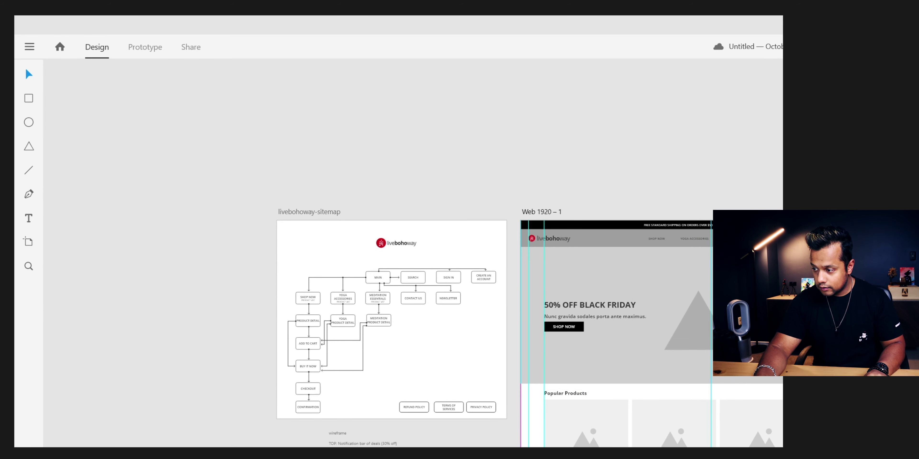
pyautogui.moveTo(711, 363); pyautogui.dragTo(543, 295)
pyautogui.moveTo(710, 326); pyautogui.dragTo(710, 447)
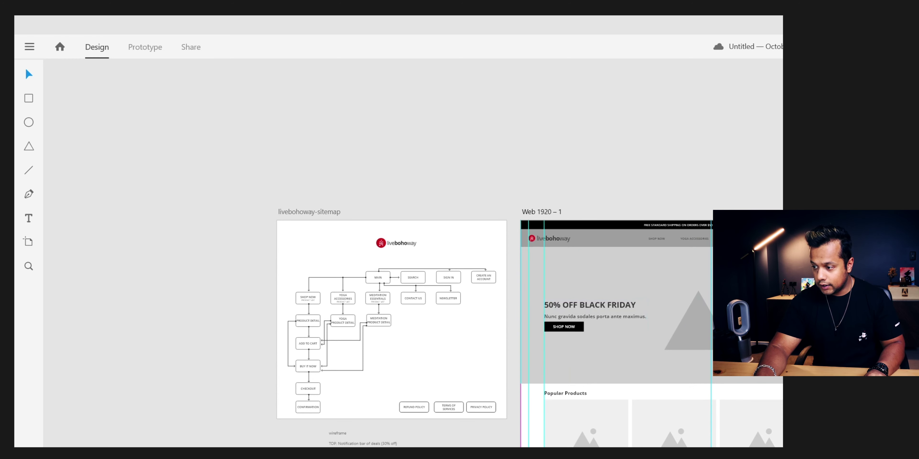
# Step: Review the product cards with their names and prices and the banner section beneath the Popular Products row
pyautogui.scroll(5, 709, 445)
pyautogui.scroll(-5, 709, 446)
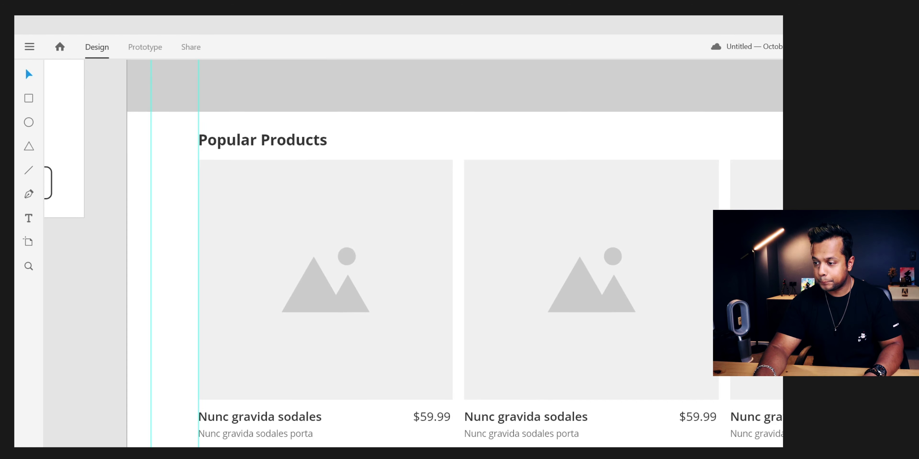
pyautogui.scroll(-1, 645, 413)
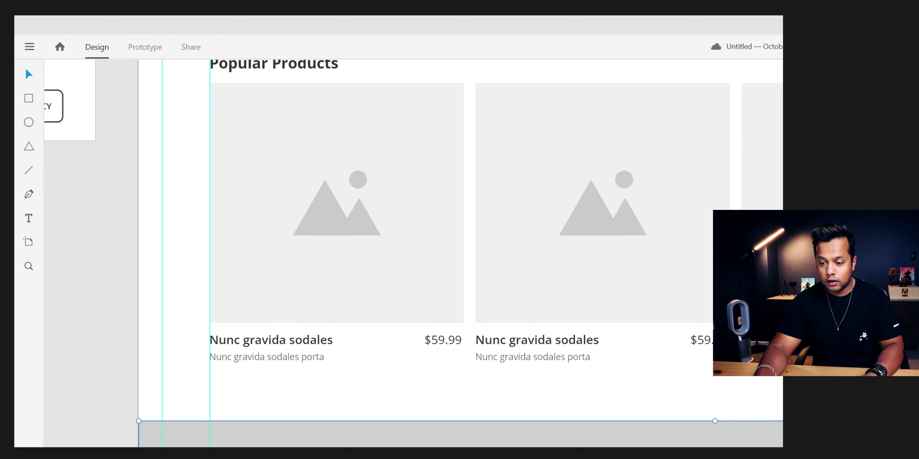
pyautogui.scroll(-5, 414, 253)
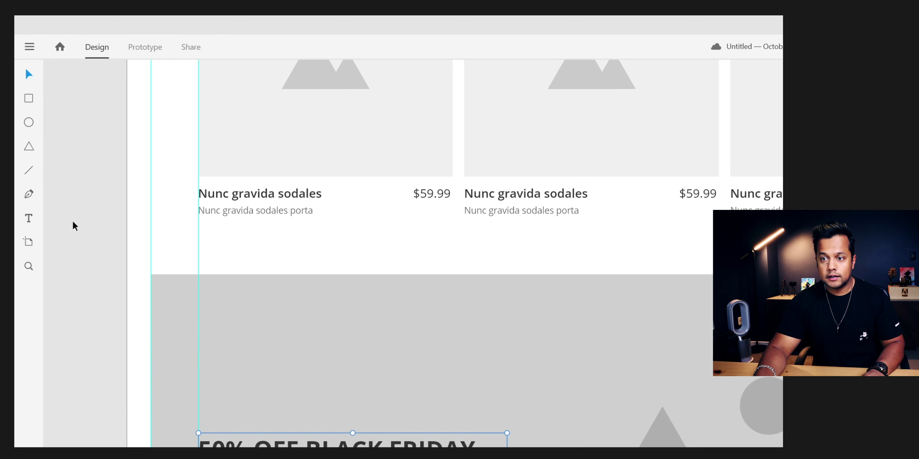
pyautogui.scroll(8, 97, 288)
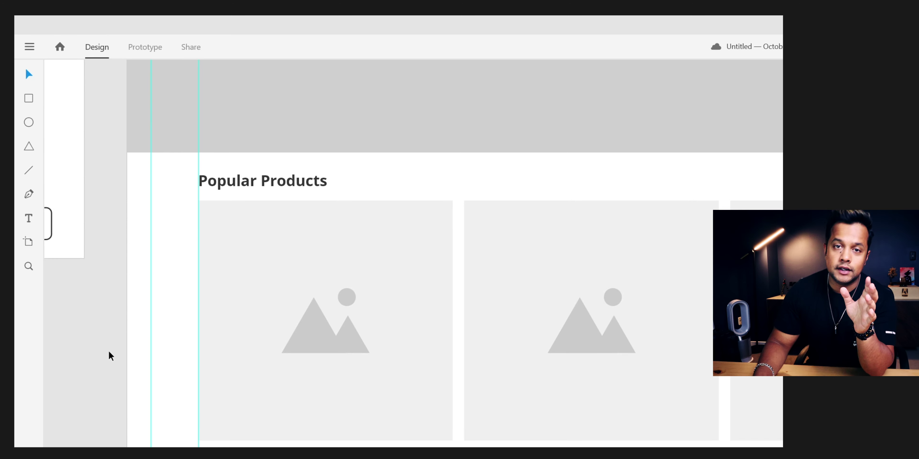
pyautogui.scroll(6, 106, 355)
pyautogui.scroll(-10, 105, 362)
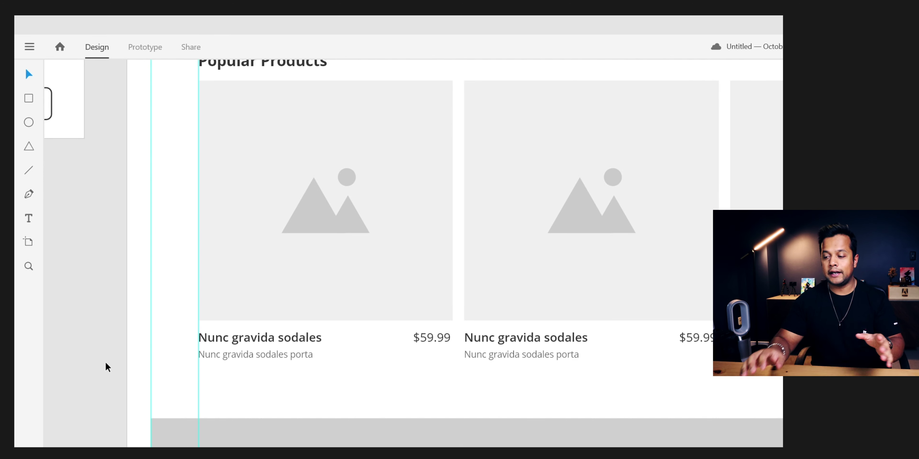
pyautogui.scroll(-5, 105, 363)
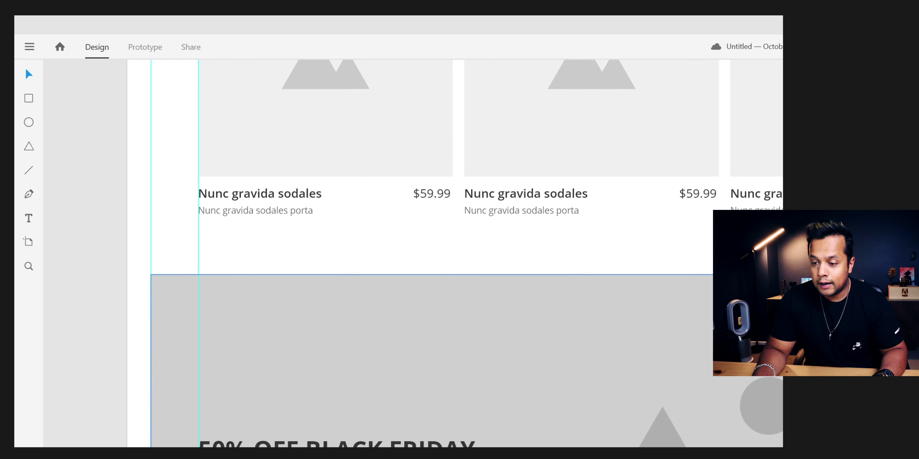
# Step: Turn the banner copy below the Popular Products row into two narrower banners side by side
pyautogui.scroll(-4, 467, 254)
pyautogui.hotkey('ctrl', '-')
pyautogui.hotkey('ctrl', '-')
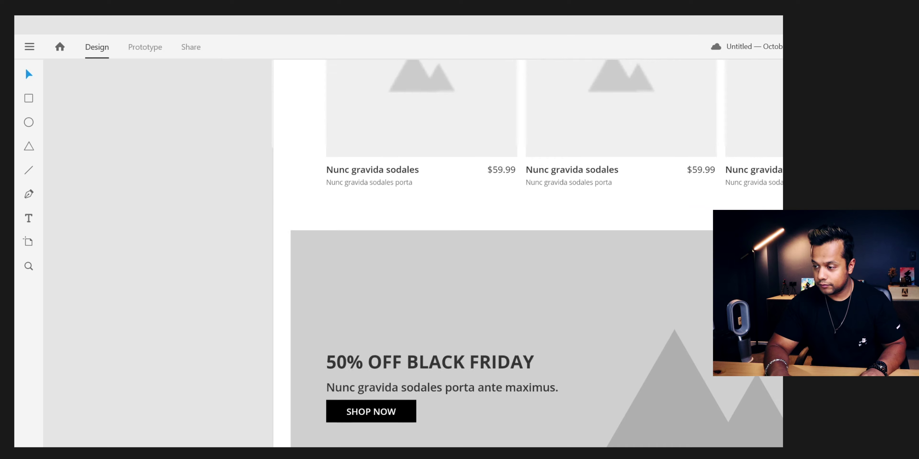
pyautogui.moveTo(783, 447); pyautogui.dragTo(415, 331)
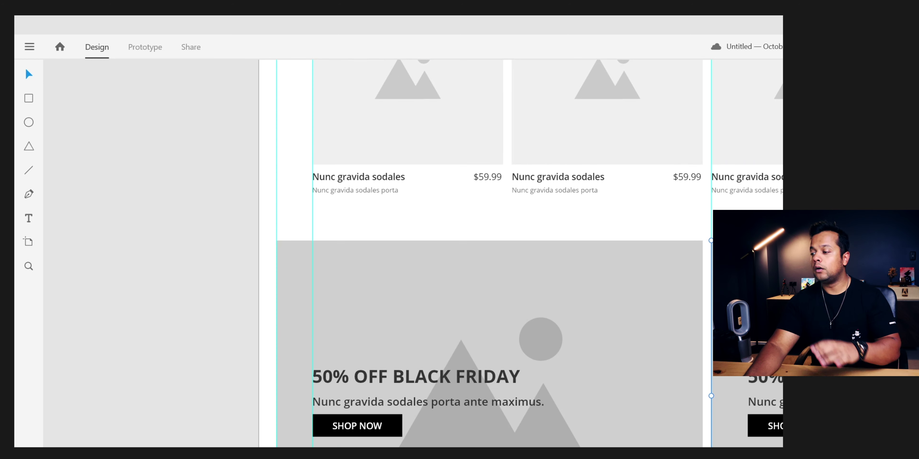
pyautogui.scroll(-1, 572, 430)
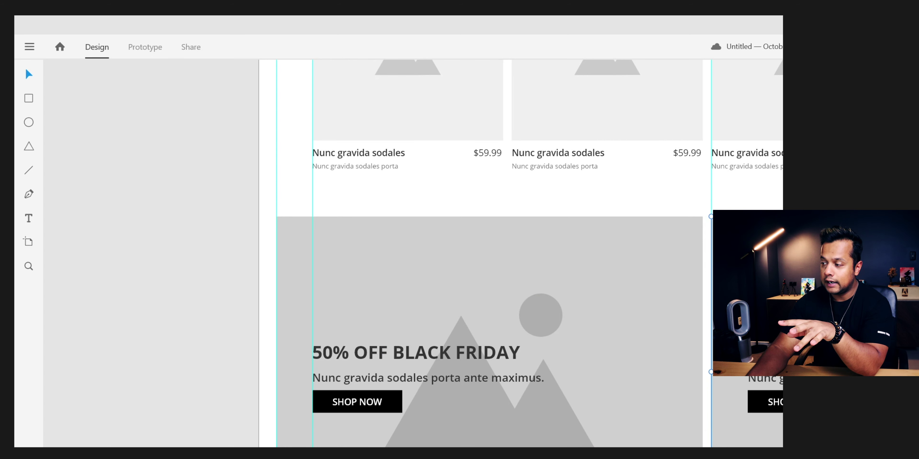
pyautogui.keyDown('shift'); pyautogui.click(376, 343); pyautogui.keyUp('shift')
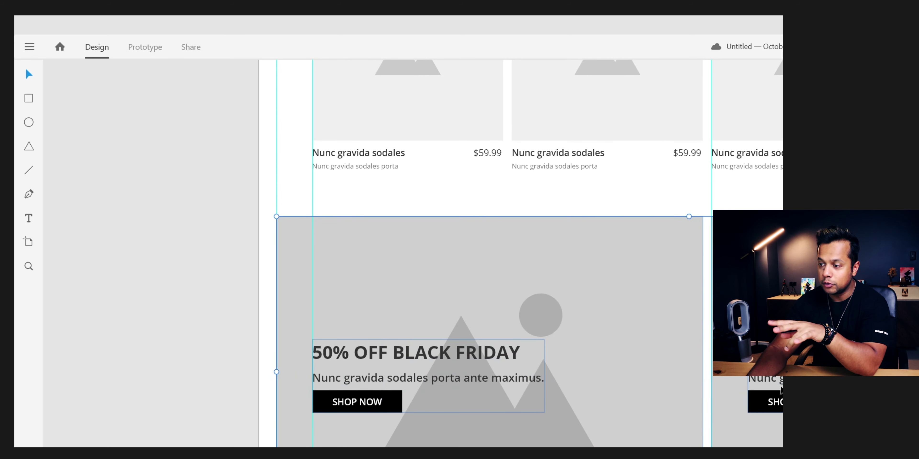
pyautogui.scroll(-4, 448, 446)
pyautogui.scroll(-1, 449, 445)
pyautogui.scroll(8, 448, 446)
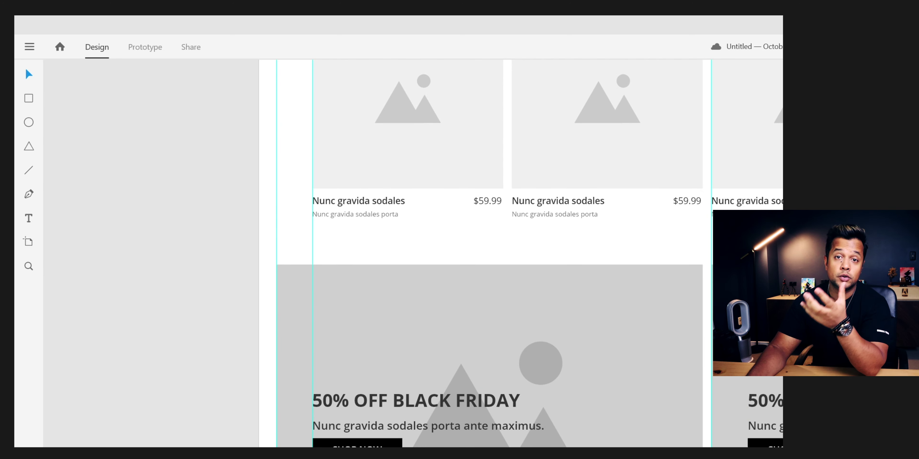
# Step: Fit the left banner to the width of two product cards from the content margin guide and move it closer to the cards
pyautogui.scroll(-4, 271, 382)
pyautogui.scroll(-5, 271, 382)
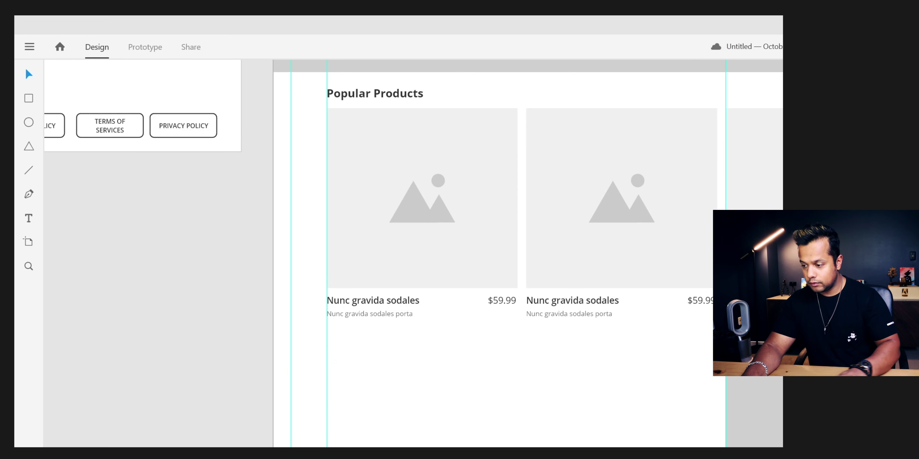
pyautogui.scroll(-4, 412, 253)
pyautogui.scroll(3, 413, 253)
pyautogui.moveTo(756, 428); pyautogui.dragTo(466, 428)
pyautogui.moveTo(464, 396); pyautogui.dragTo(518, 396)
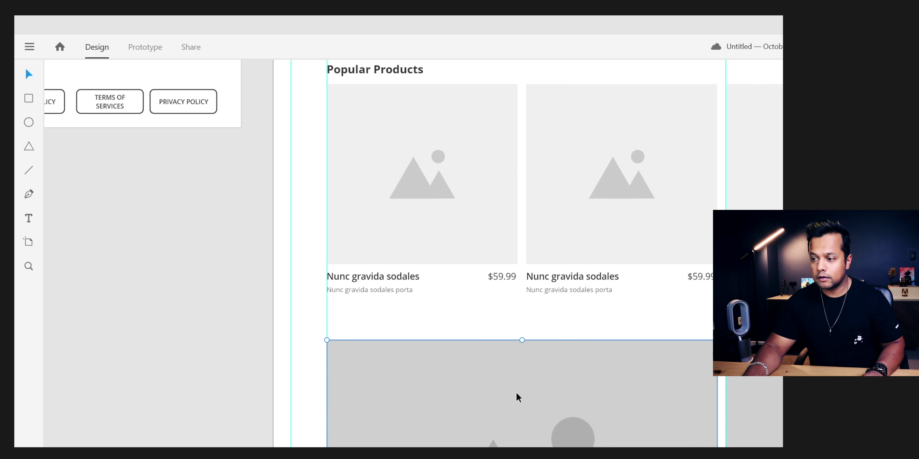
pyautogui.moveTo(240, 401); pyautogui.dragTo(432, 430)
pyautogui.scroll(1, 413, 253)
pyautogui.scroll(1, 500, 249)
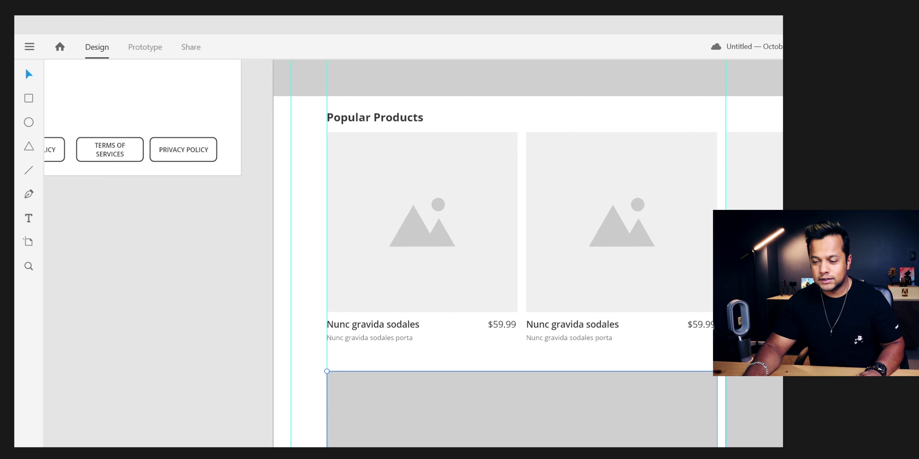
# Step: Check the hero banner and Popular Products heading in Prototype mode and return to Design mode
pyautogui.scroll(-1, 55, 127)
pyautogui.scroll(3, 55, 127)
pyautogui.click(133, 46)
pyautogui.scroll(10, 90, 275)
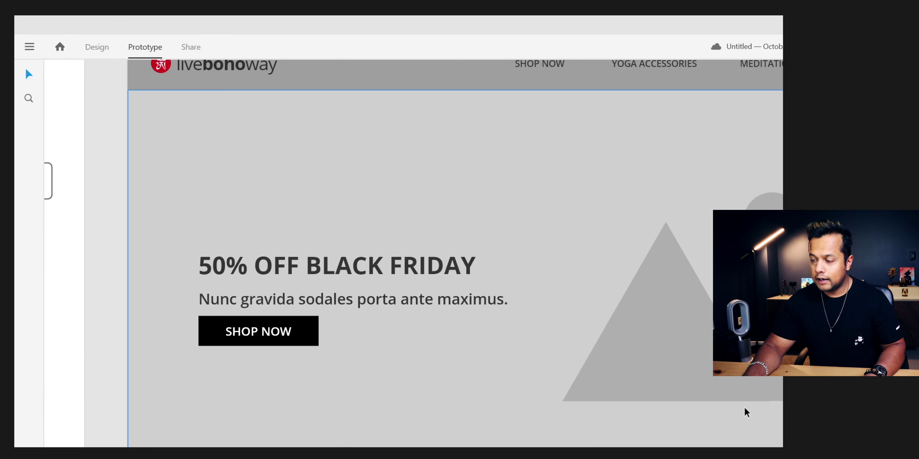
pyautogui.scroll(-2, 744, 407)
pyautogui.scroll(-3, 744, 407)
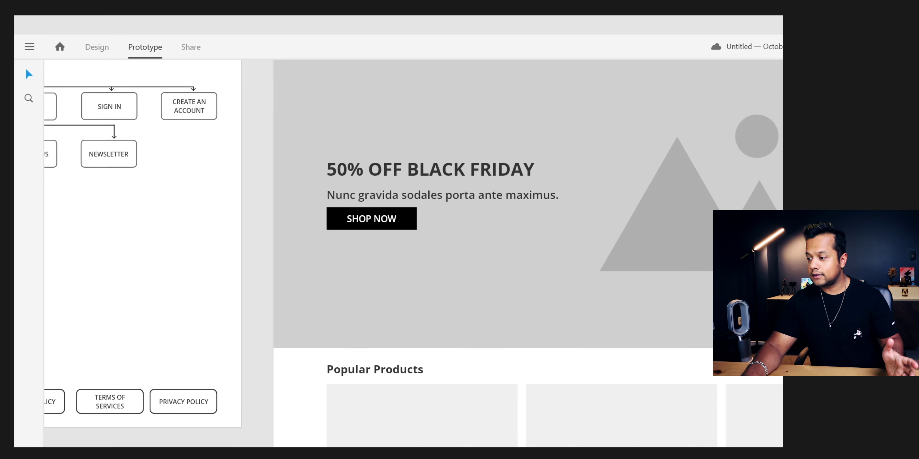
pyautogui.scroll(-4, 413, 250)
pyautogui.click(110, 48)
pyautogui.scroll(3, 374, 273)
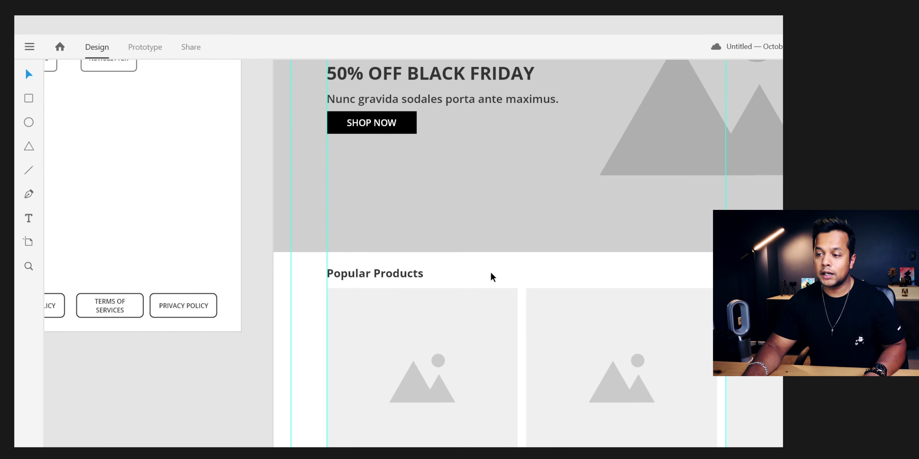
# Step: Duplicate the Popular Products heading and its card row below the two side-by-side banners
pyautogui.scroll(-3, 339, 263)
pyautogui.scroll(-3, 413, 253)
pyautogui.scroll(2, 413, 253)
pyautogui.scroll(-3, 413, 254)
pyautogui.scroll(1, 413, 253)
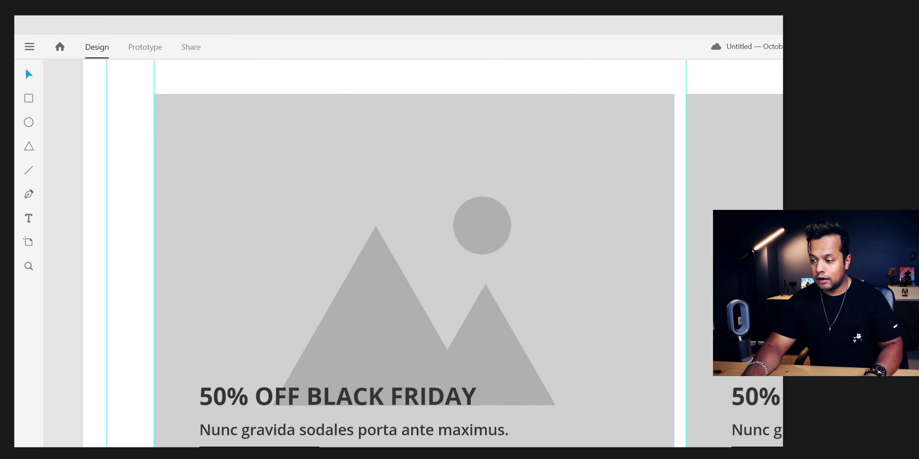
pyautogui.scroll(-1, 413, 253)
pyautogui.hotkey('ctrl', '-')
pyautogui.scroll(2, 414, 249)
pyautogui.click(440, 157)
pyautogui.keyDown('alt'); pyautogui.moveTo(461, 162); pyautogui.dragTo(461, 458); pyautogui.keyUp('alt')
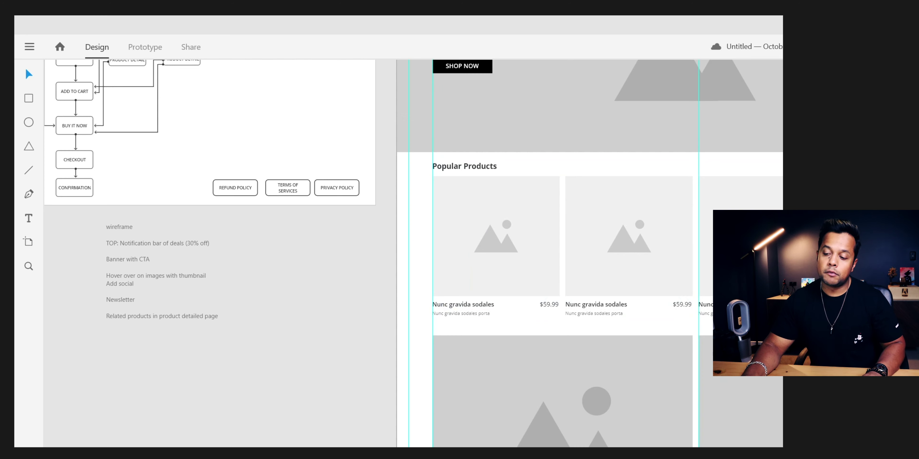
# Step: Change the duplicated section's heading to "Popular Collections"
pyautogui.scroll(-3, 413, 253)
pyautogui.scroll(4, 413, 253)
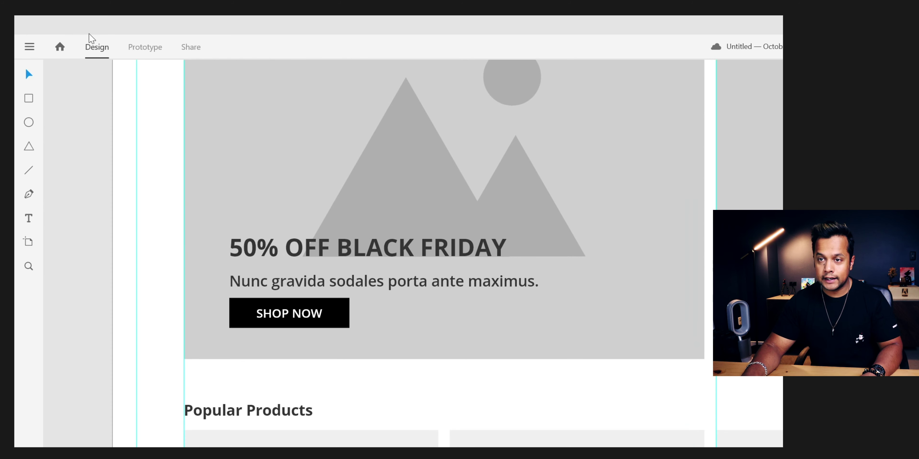
pyautogui.doubleClick(236, 410)
pyautogui.doubleClick(235, 410)
pyautogui.press('Escape')
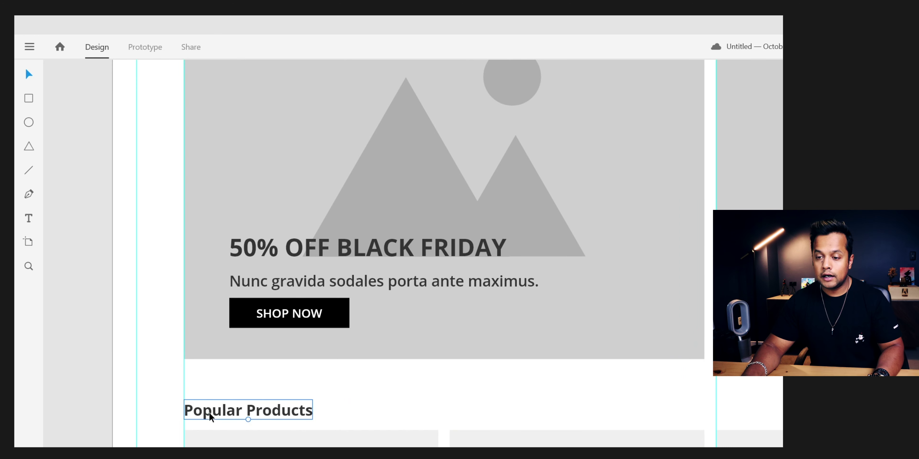
pyautogui.scroll(2, 210, 414)
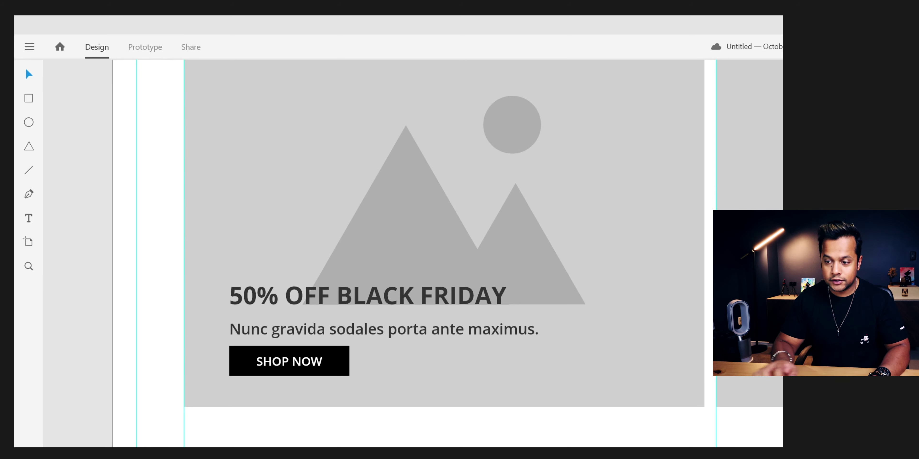
pyautogui.scroll(-5, 448, 253)
pyautogui.scroll(2, 444, 250)
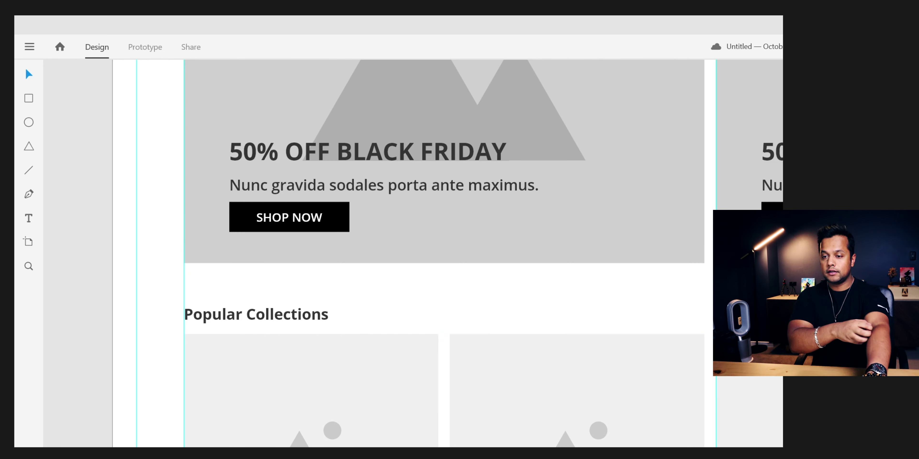
# Step: Copy a banner below the Popular Collections cards and widen it beyond the two-card width into a single wide section
pyautogui.hotkey('ctrl', '-')
pyautogui.scroll(2, 414, 253)
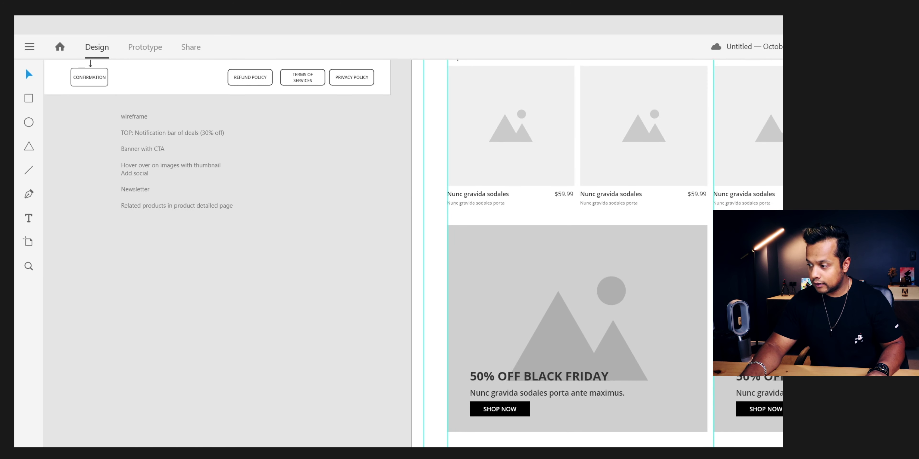
pyautogui.scroll(-3, 391, 256)
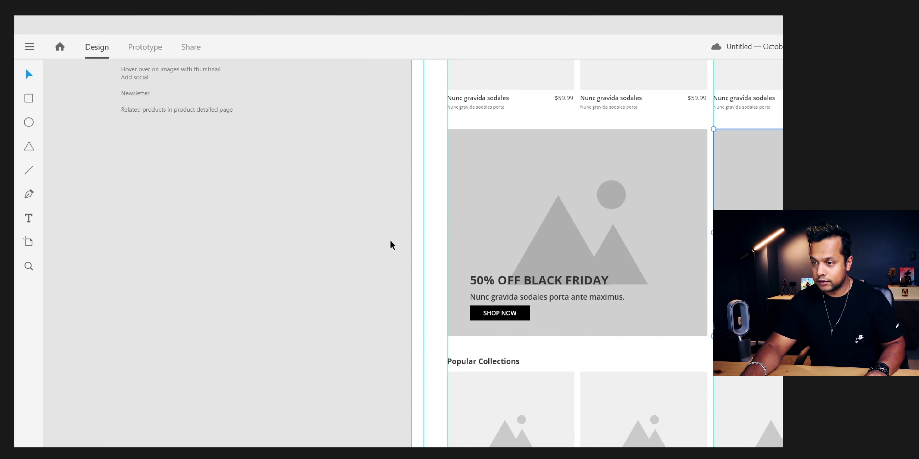
pyautogui.moveTo(347, 181); pyautogui.dragTo(589, 332)
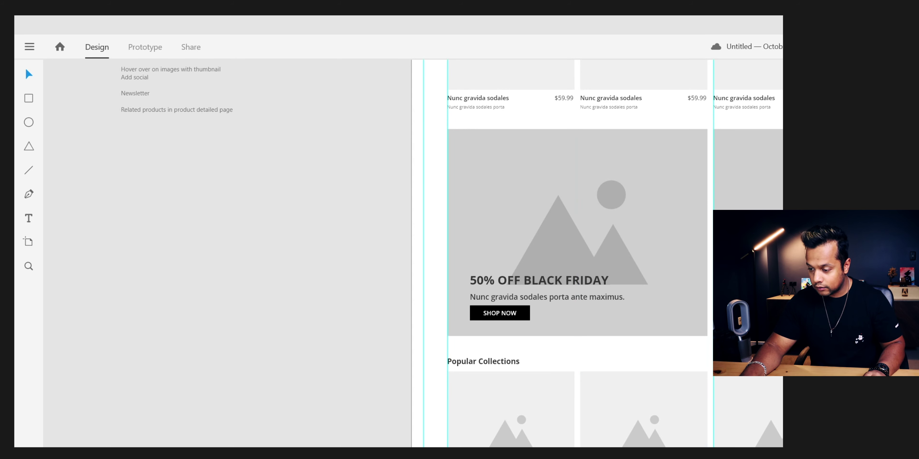
pyautogui.scroll(-3, 578, 253)
pyautogui.scroll(4, 711, 442)
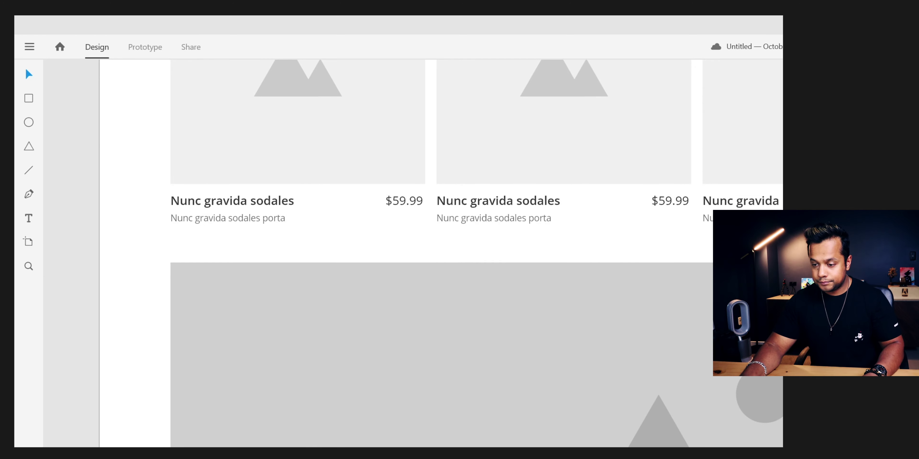
# Step: Change the heading text of the wide banner below the Popular Collections cards to "NEWSLETTER"
pyautogui.press('Escape')
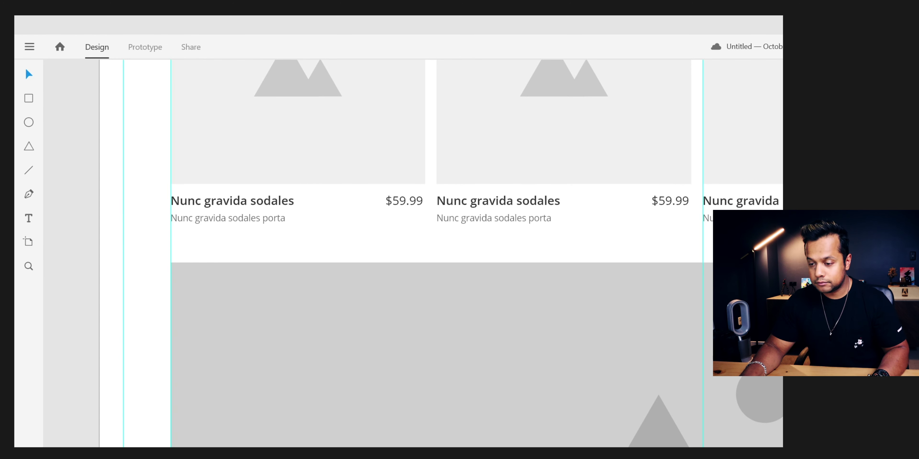
pyautogui.rightClick(361, 129)
pyautogui.click(416, 356)
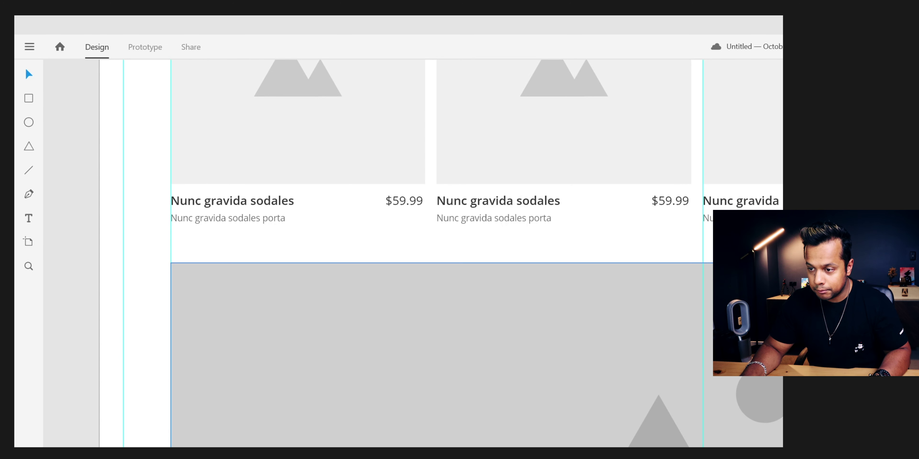
pyautogui.press('Escape')
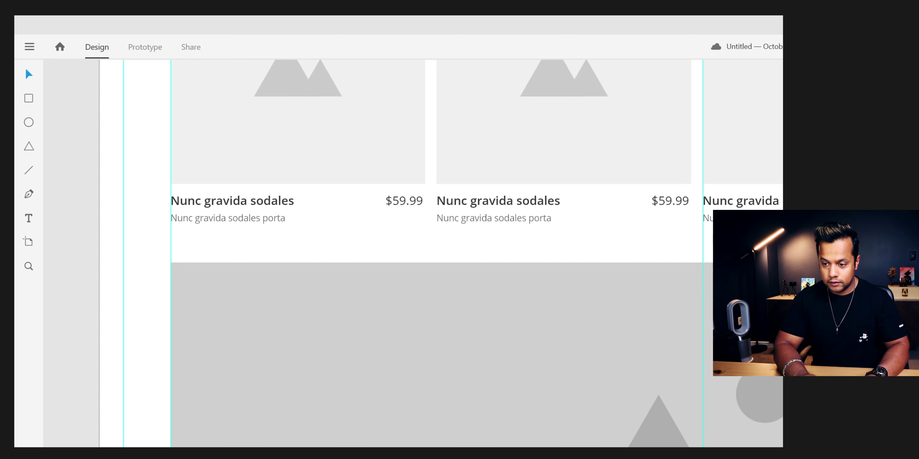
pyautogui.scroll(2, 428, 250)
pyautogui.hscroll(-2, 428, 249)
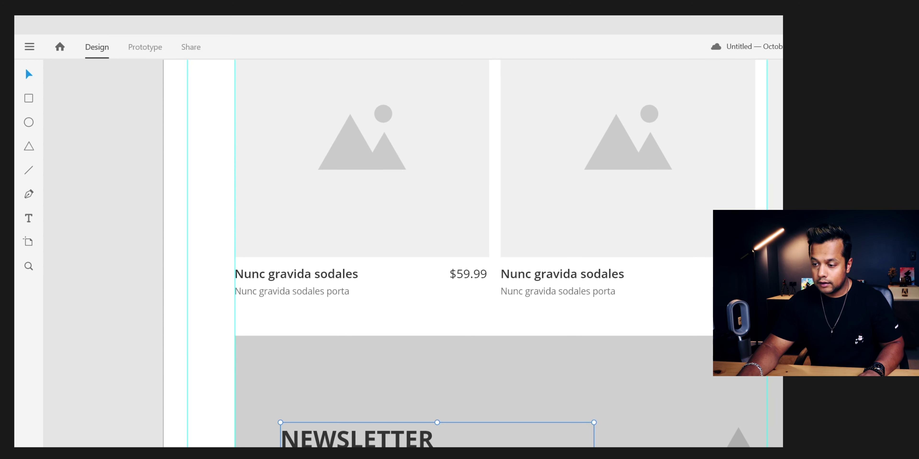
pyautogui.press('Delete')
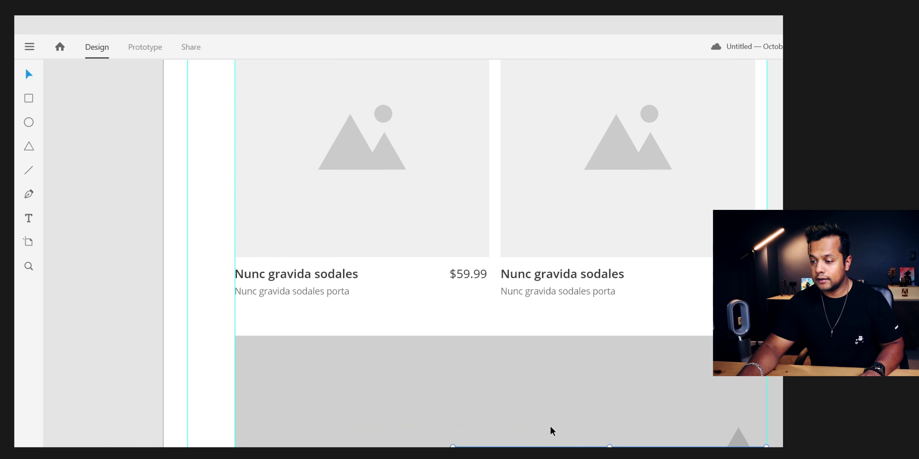
pyautogui.hotkey('ctrl', 'z')
pyautogui.press('Escape')
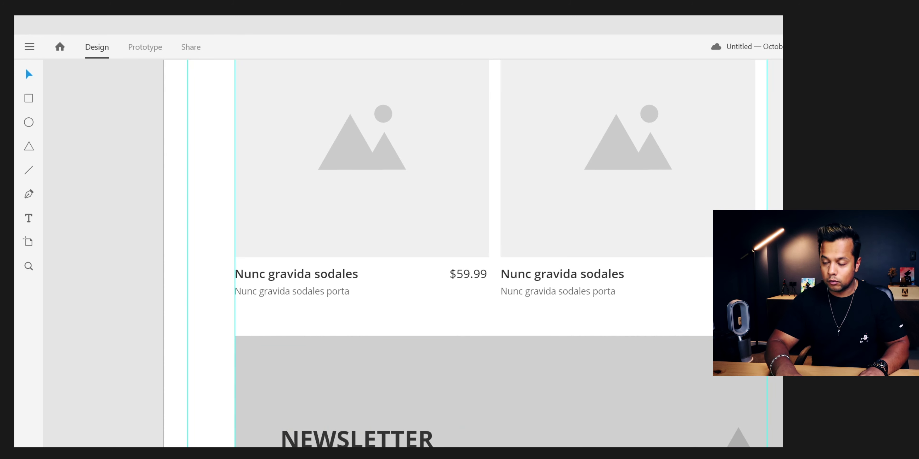
# Step: Inspect the livebohoway logo and the gray header bar beneath the shipping notification strip
pyautogui.scroll(-3, 412, 253)
pyautogui.scroll(5, 413, 253)
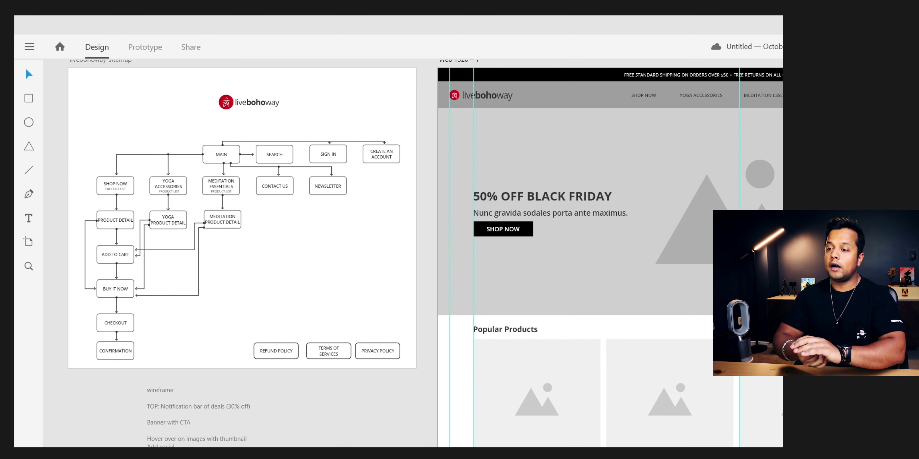
pyautogui.click(456, 99)
pyautogui.hotkey('ctrl', '3')
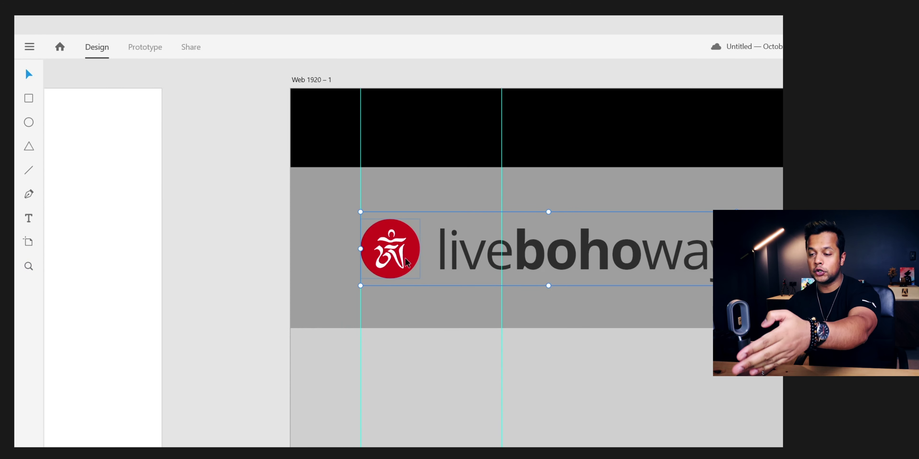
pyautogui.click(536, 307)
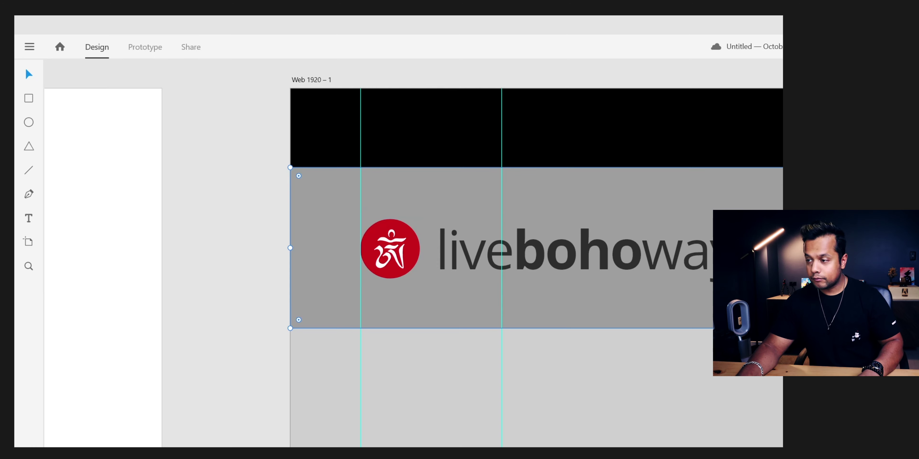
pyautogui.scroll(-3, 708, 445)
pyautogui.moveTo(851, 257); pyautogui.dragTo(574, 223)
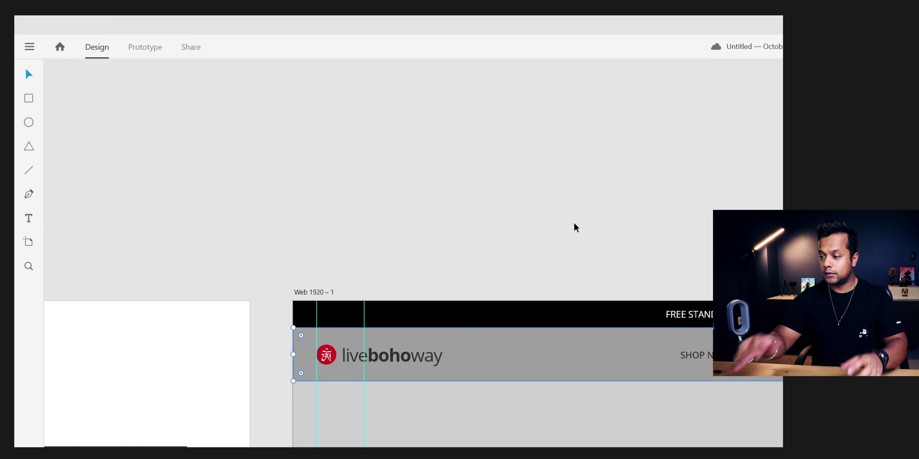